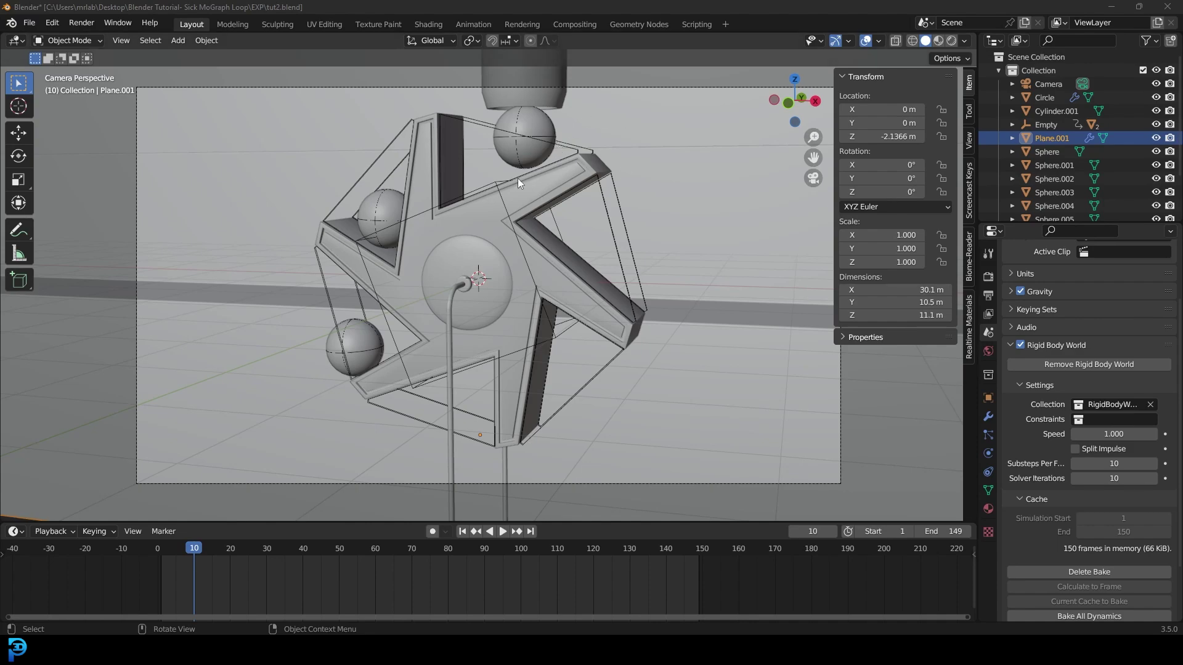
# Orbit the viewport around the star rig in the Ferris wheel scene.
pyautogui.moveTo(518, 179); pyautogui.dragTo(538, 216, button='middle')
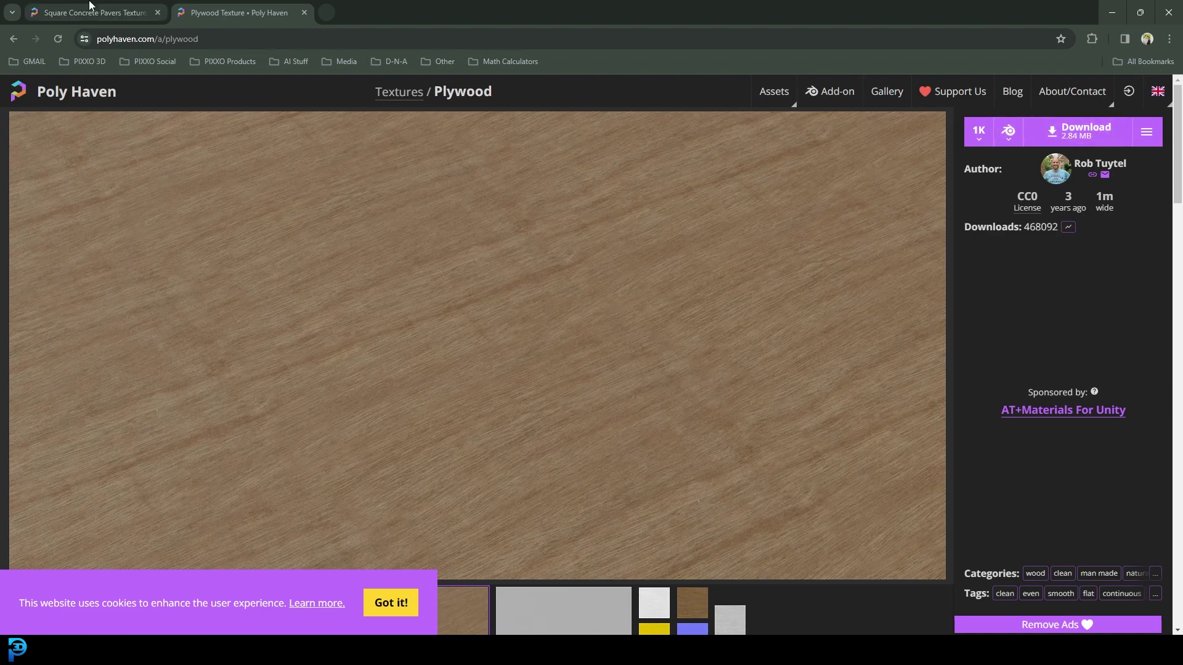
# Switch to the browser tab showing Poly Haven's Square Concrete Pavers texture.
pyautogui.hotkey('ctrl', 'shift', 'Tab')
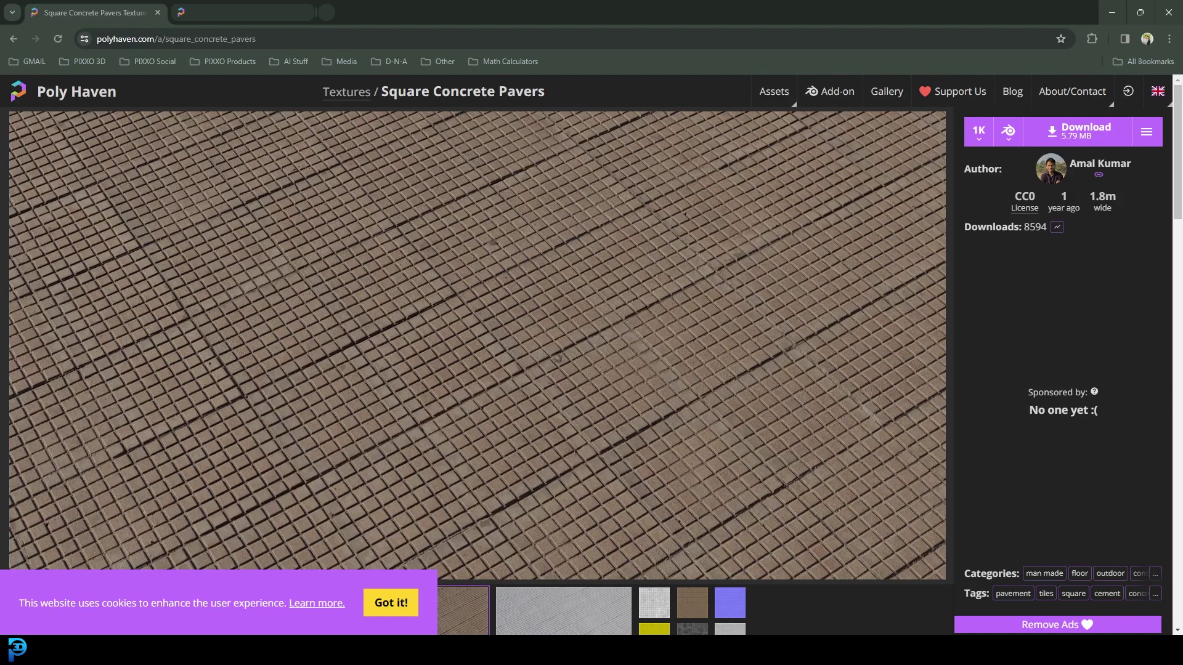
# Append the plywood material from plywood_2k.blend in the Blender PBR Material Library.
pyautogui.moveTo(619, 649)
pyautogui.click(687, 589)
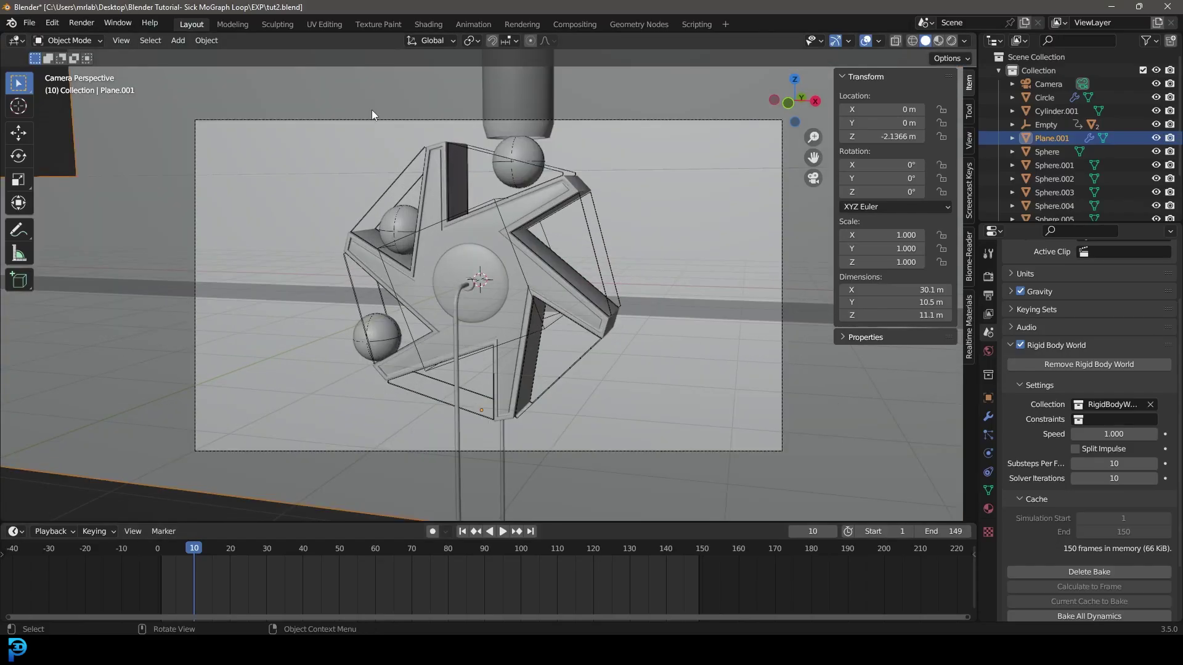
pyautogui.click(28, 23)
pyautogui.click(56, 171)
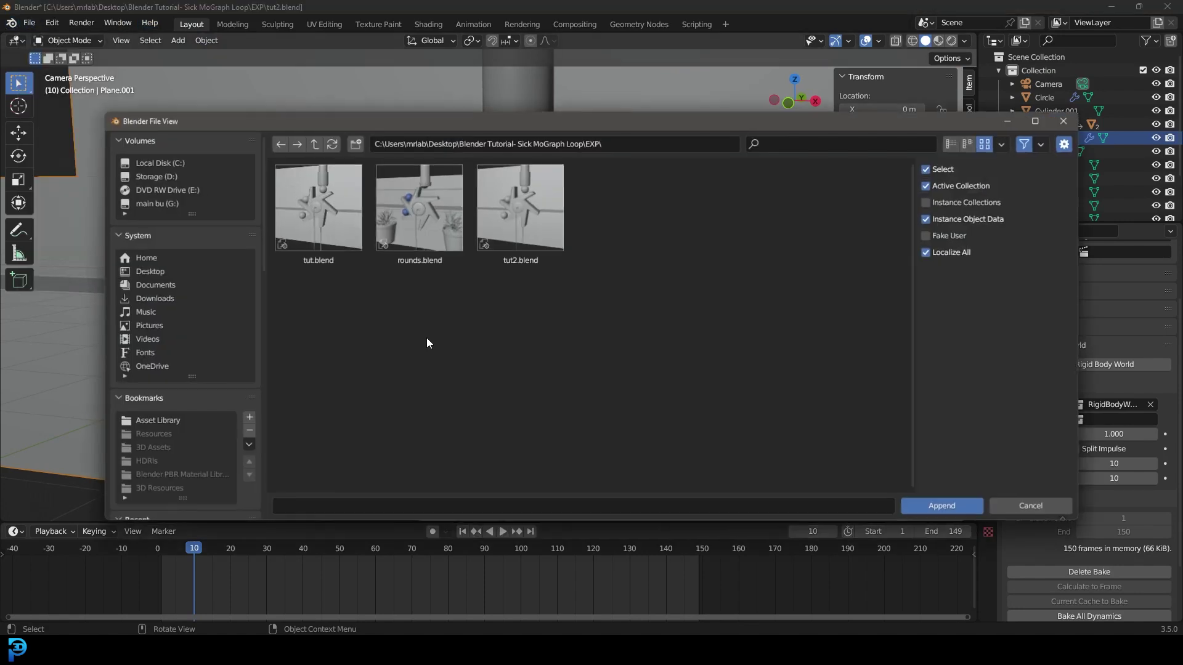
pyautogui.click(157, 420)
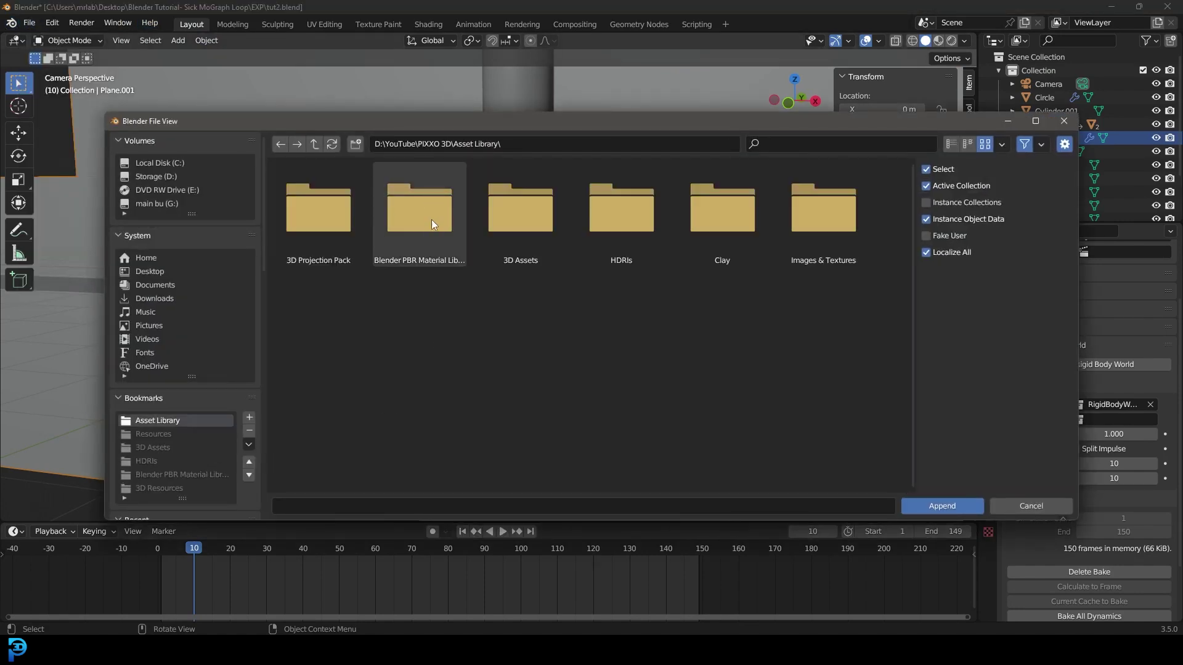
pyautogui.doubleClick(431, 219)
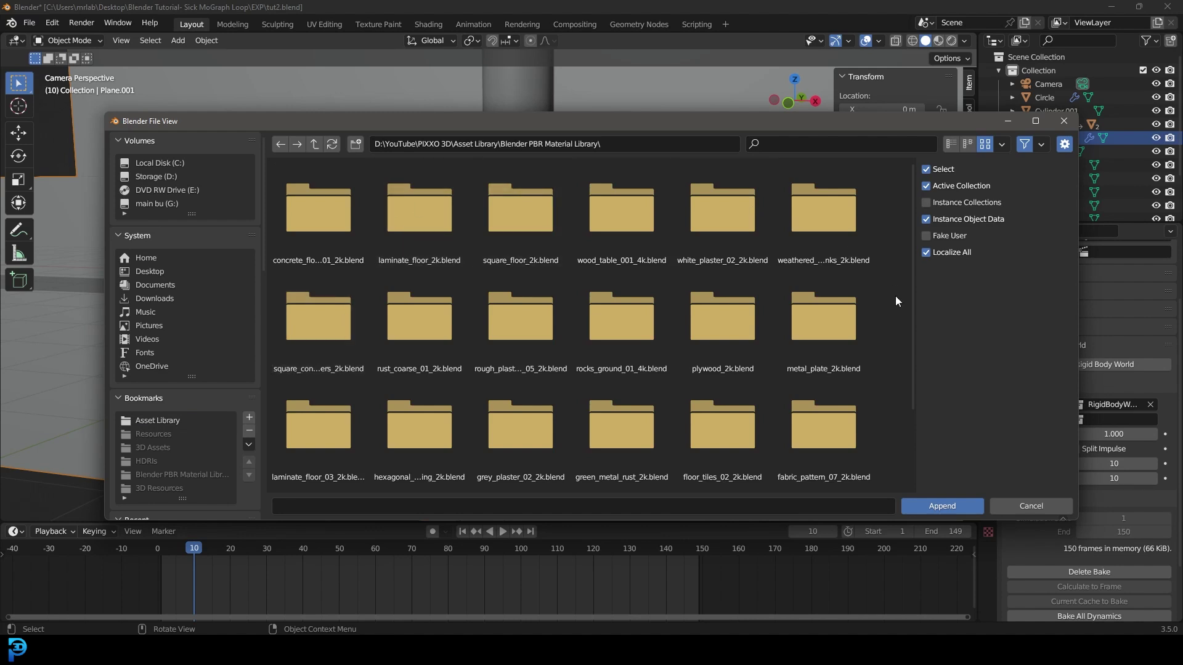
pyautogui.click(726, 336)
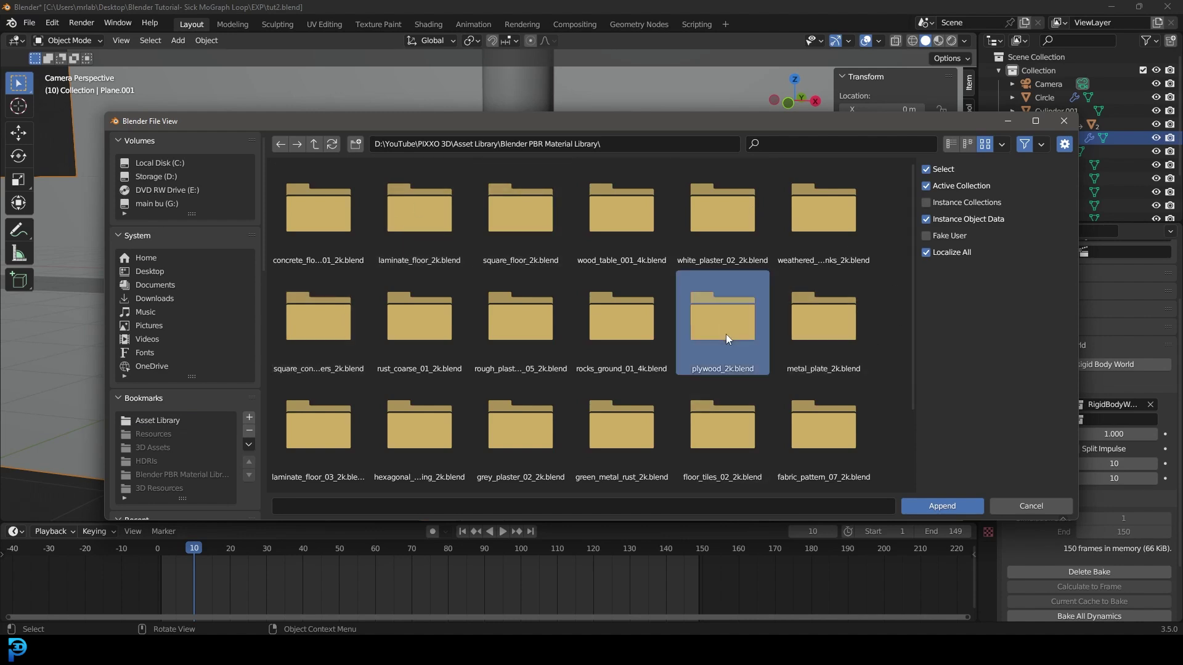
pyautogui.doubleClick(726, 333)
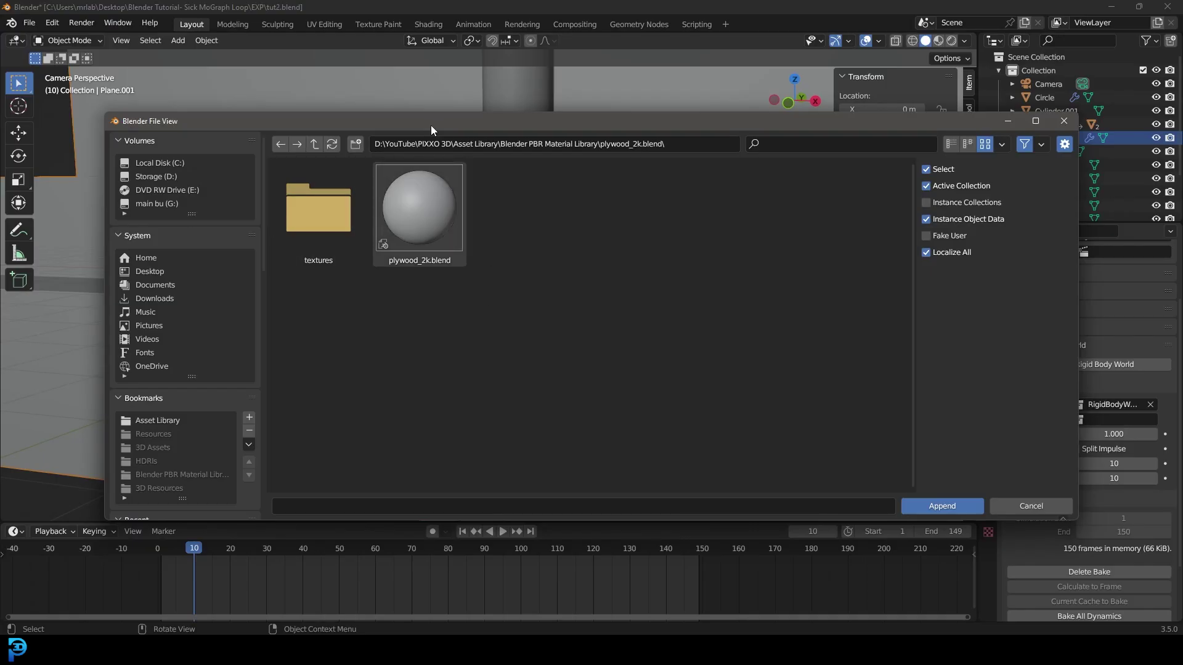
pyautogui.moveTo(431, 125); pyautogui.dragTo(557, 140)
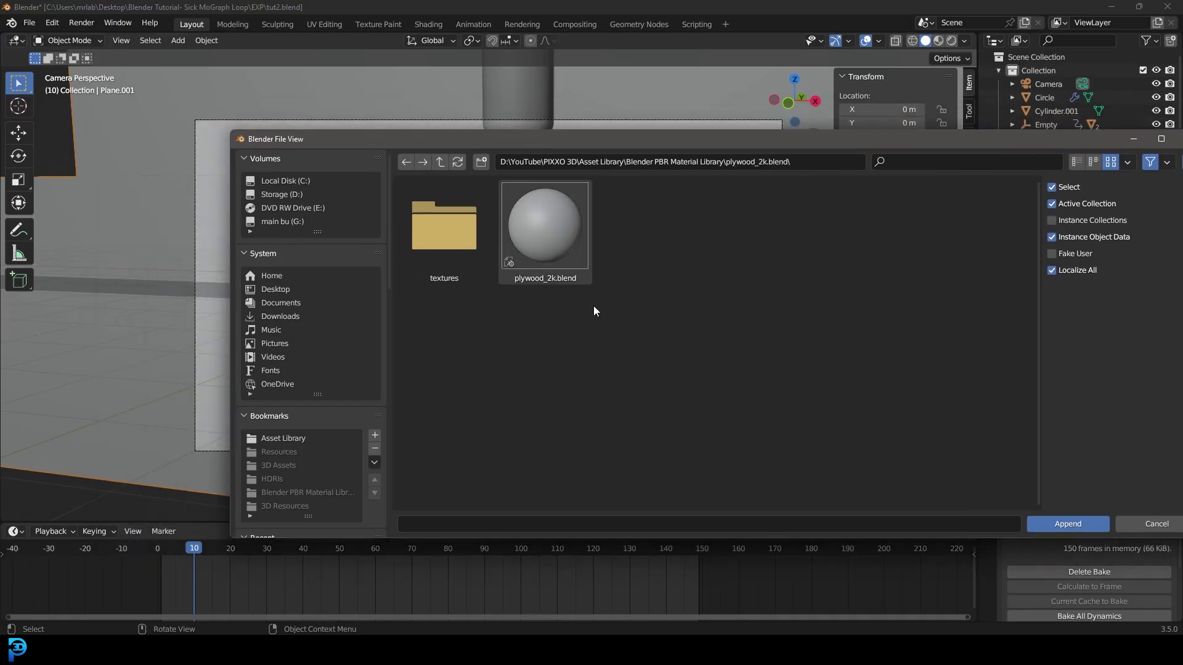
pyautogui.moveTo(592, 339); pyautogui.dragTo(451, 215)
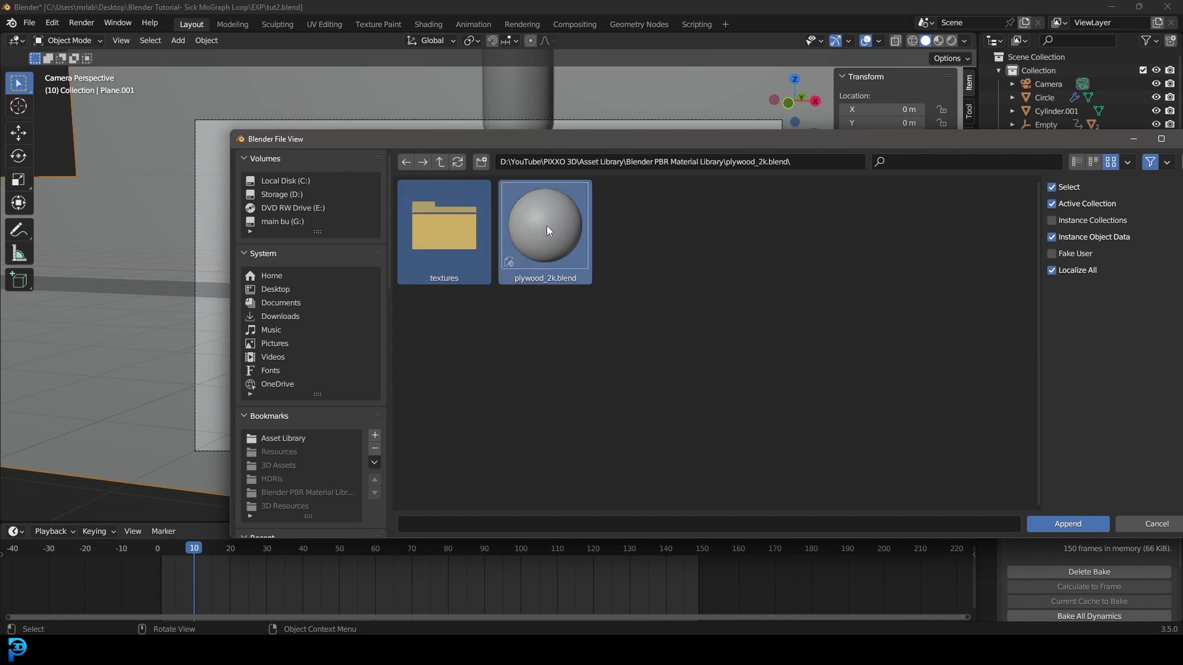
pyautogui.hotkey('alt', 'a')
pyautogui.doubleClick(547, 204)
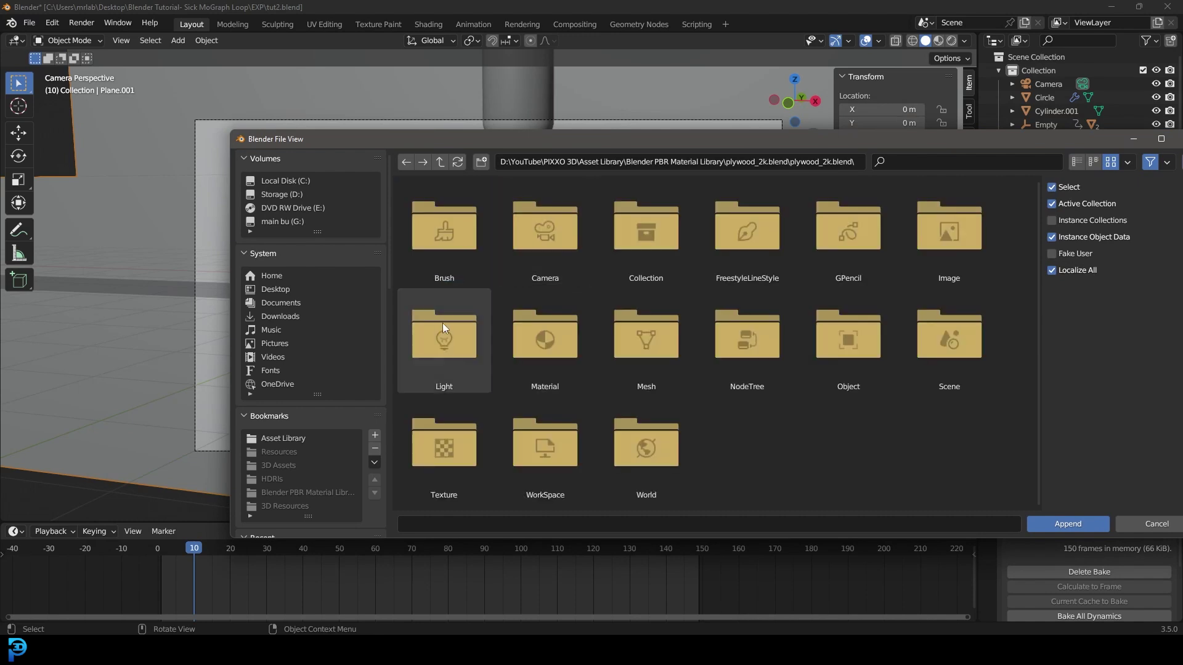
pyautogui.doubleClick(556, 345)
pyautogui.click(454, 240)
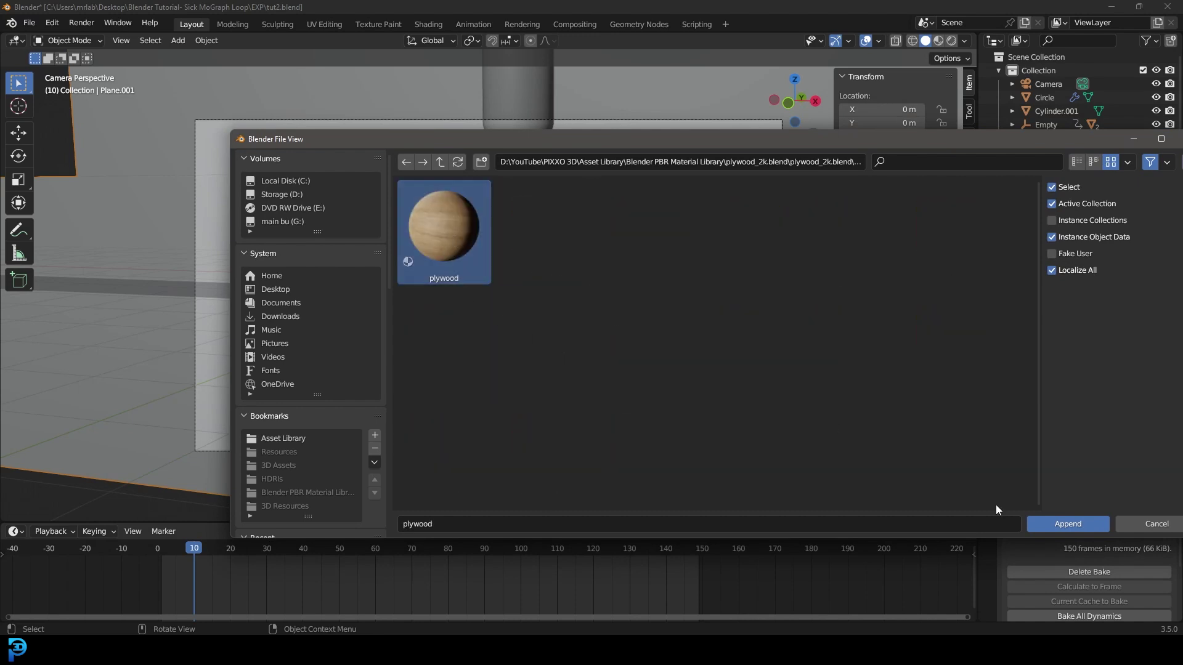
pyautogui.click(1072, 524)
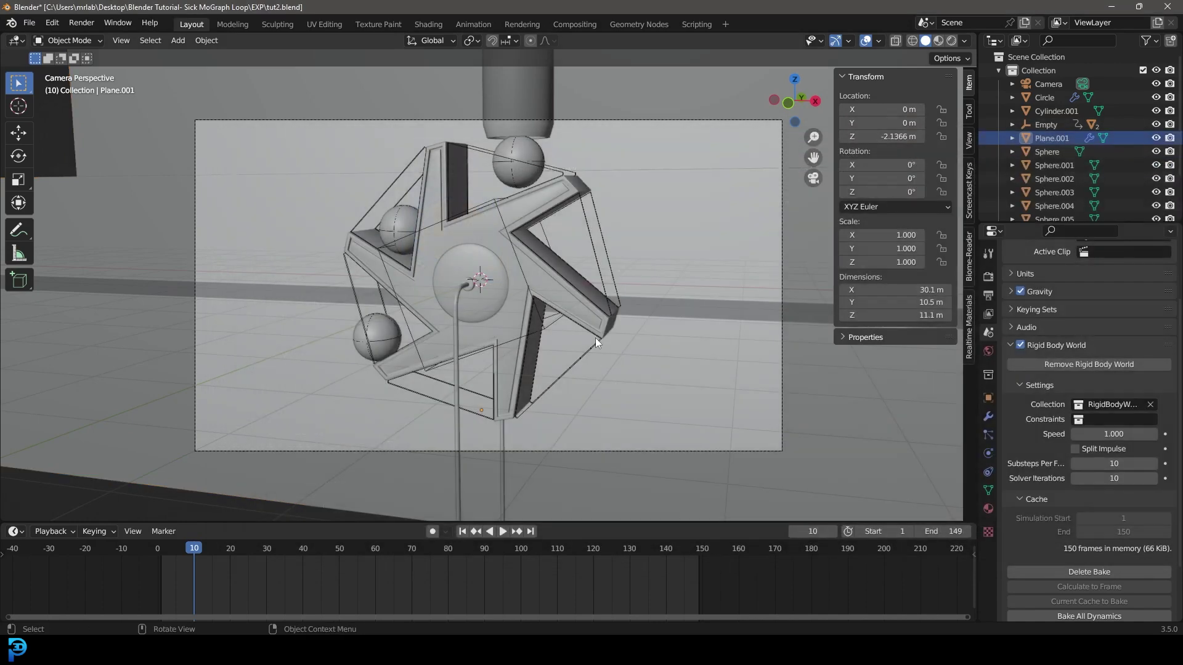
# Append the square_concrete_pavers material from square_concrete_pavers_2k.blend in the same library.
pyautogui.click(34, 23)
pyautogui.click(72, 166)
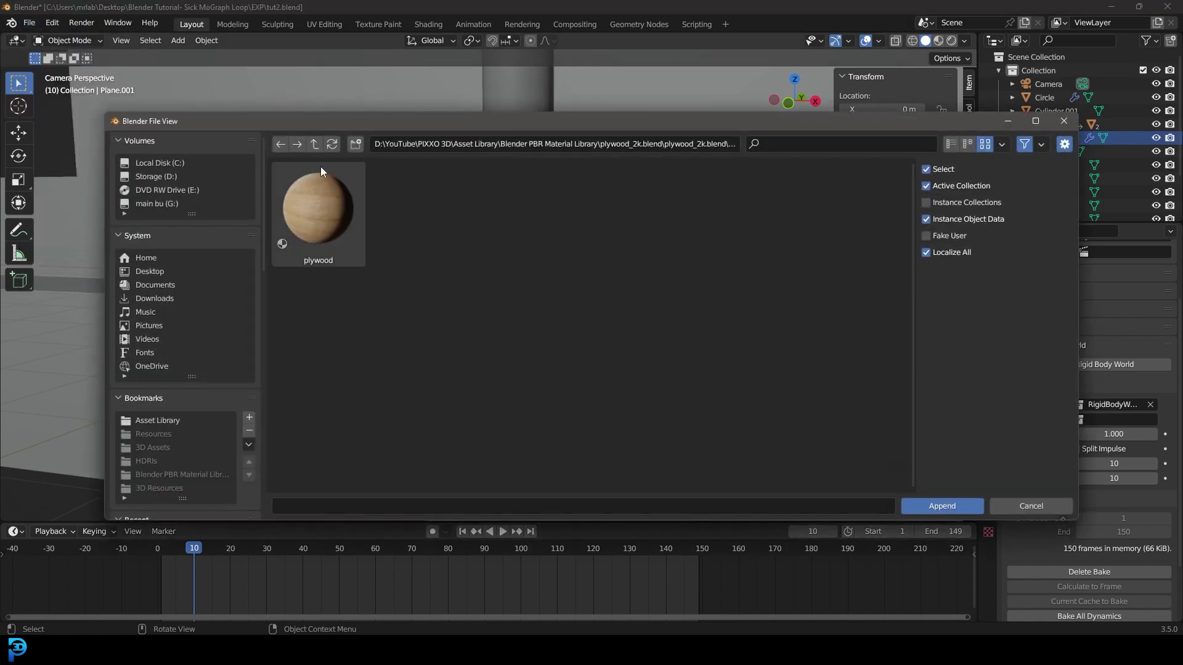
pyautogui.click(314, 144)
pyautogui.click(313, 144)
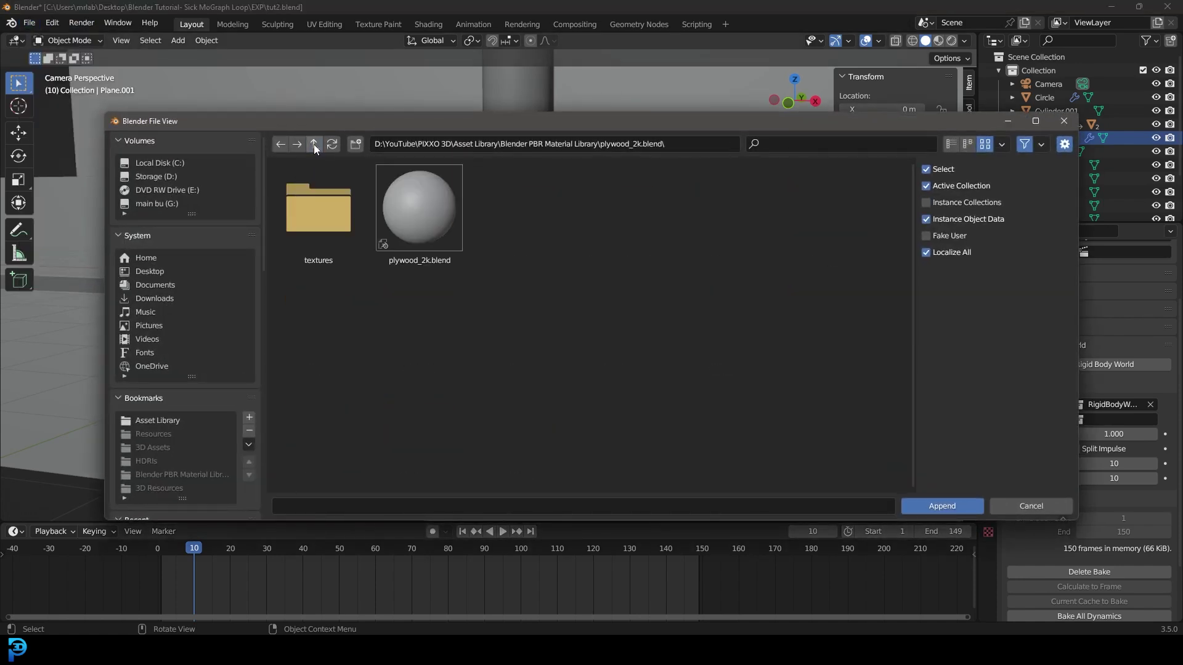
pyautogui.click(313, 144)
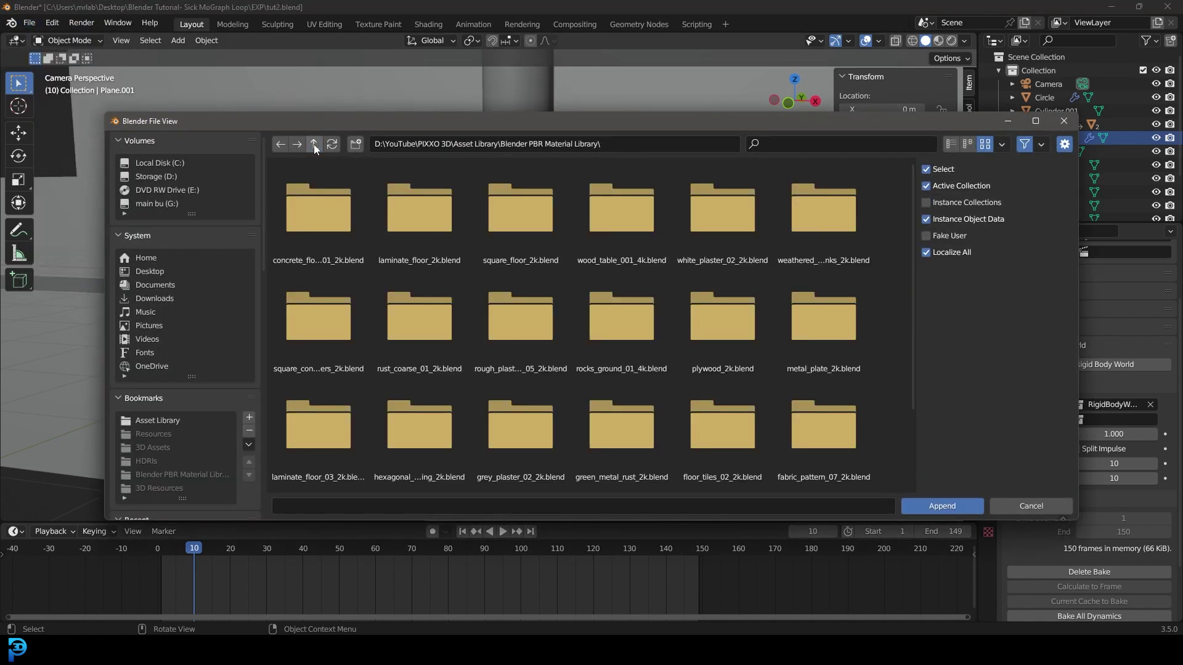
pyautogui.doubleClick(320, 335)
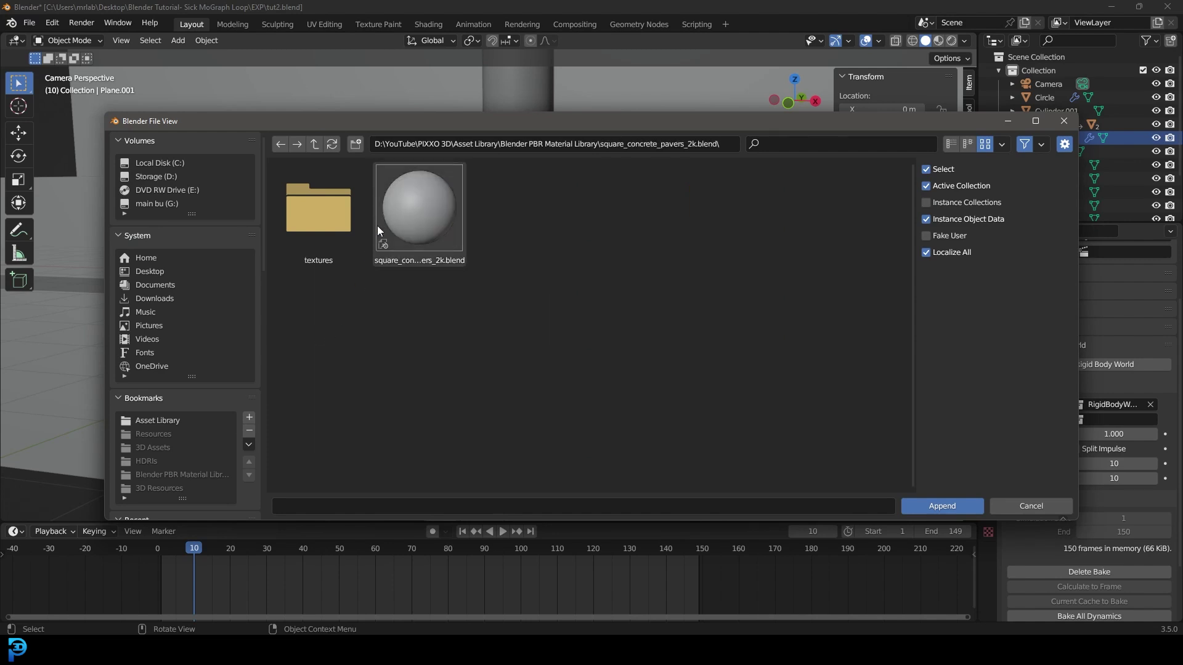
pyautogui.doubleClick(438, 202)
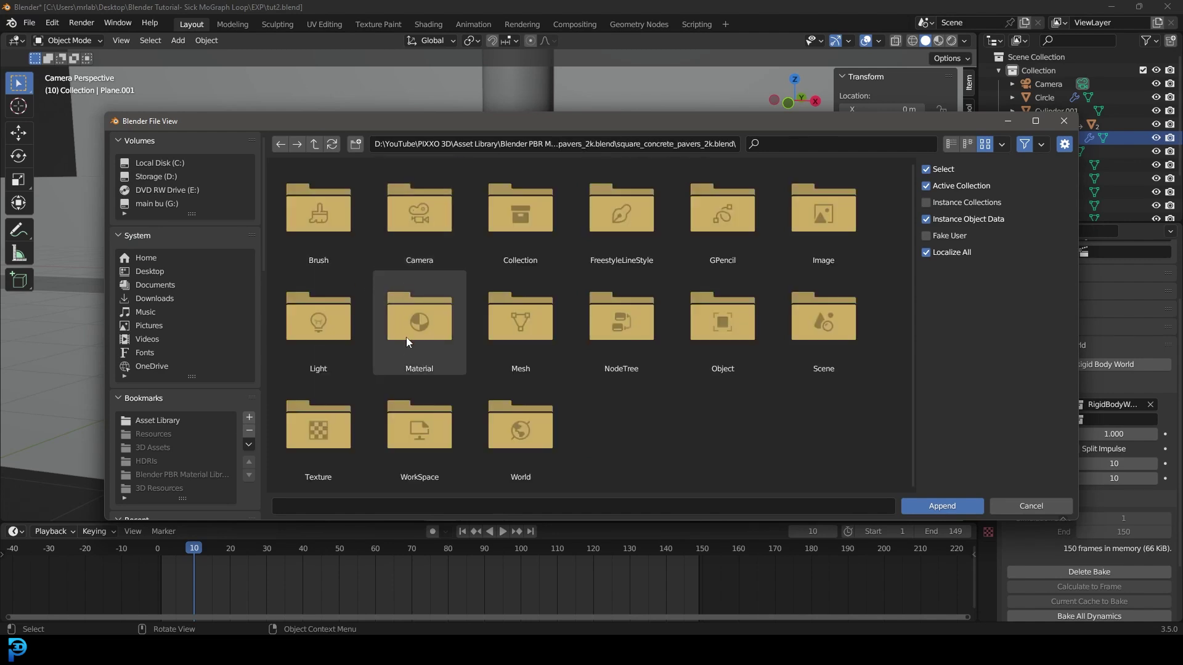
pyautogui.doubleClick(427, 334)
pyautogui.click(318, 217)
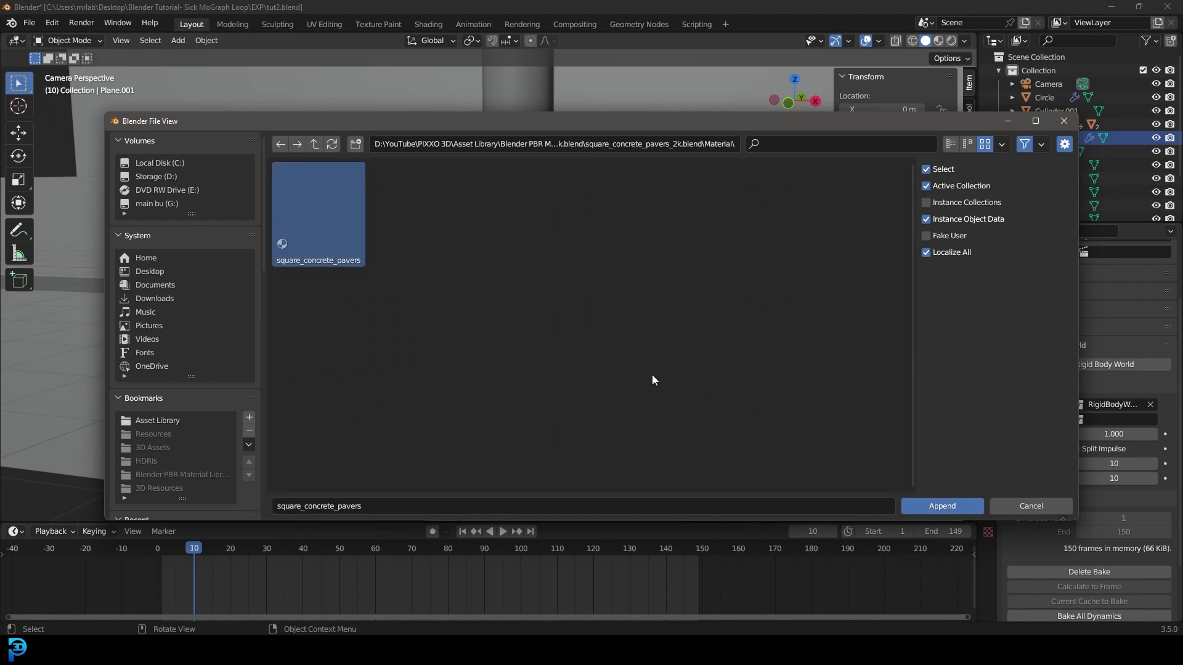
pyautogui.click(926, 501)
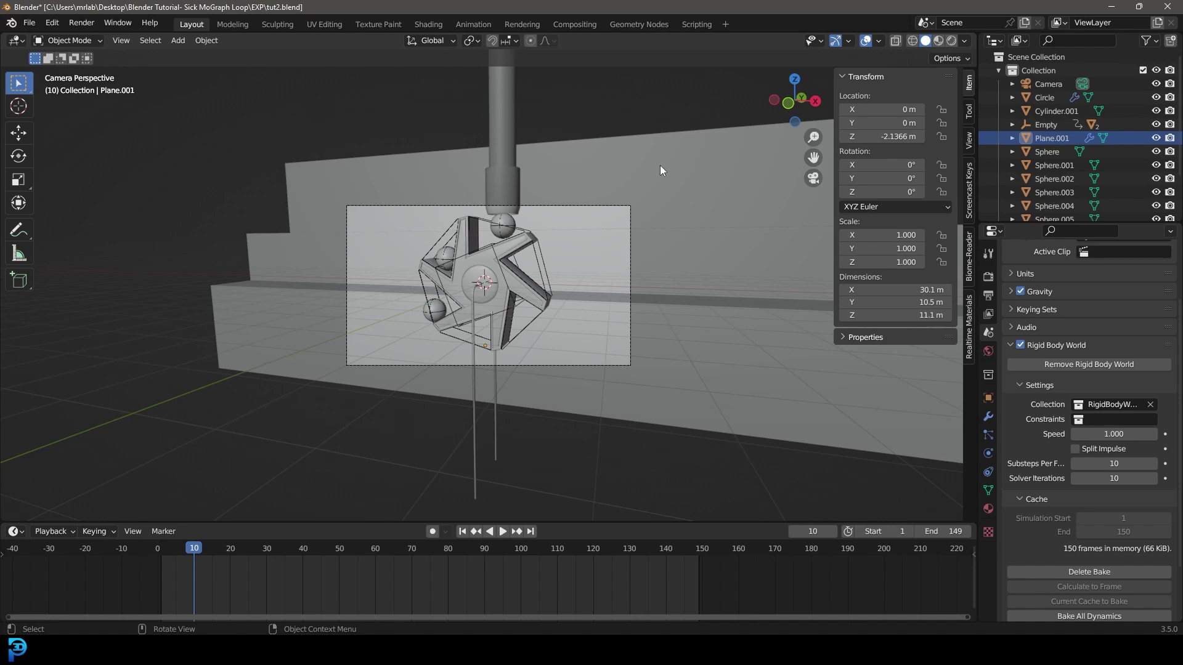
# In Edit Mode, assign the plywood material to the stairs in a new material slot.
pyautogui.moveTo(660, 165); pyautogui.dragTo(653, 271, button='middle')
pyautogui.press('Tab')
pyautogui.scroll(-5, 627, 275)
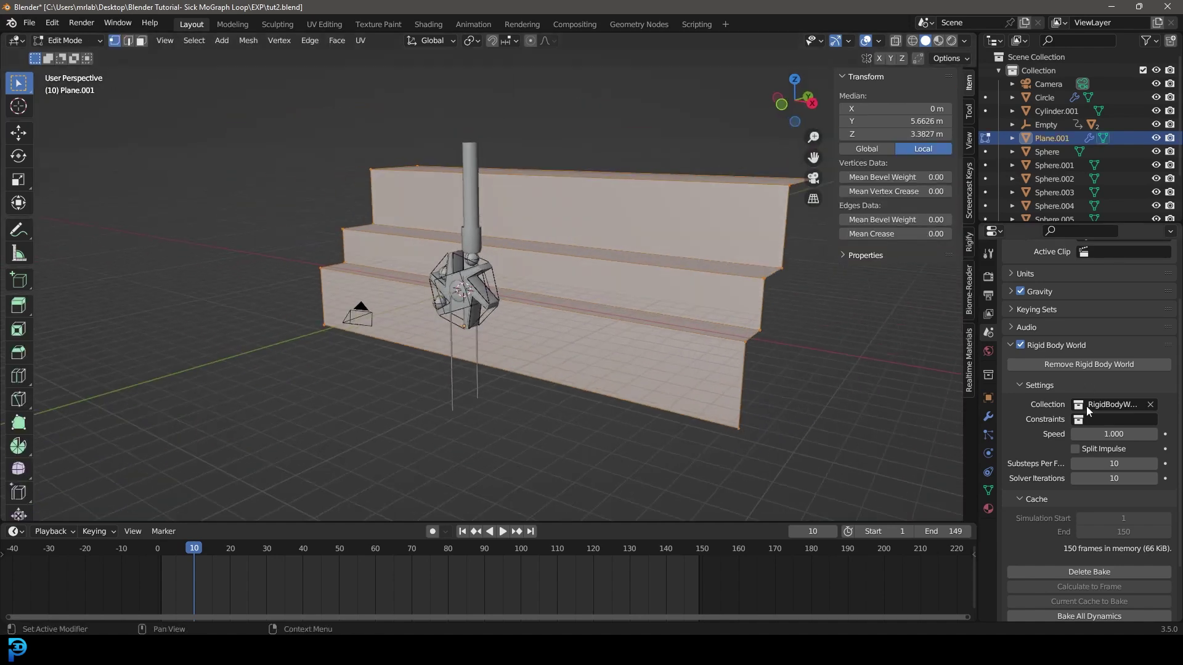
pyautogui.click(989, 508)
pyautogui.click(1172, 275)
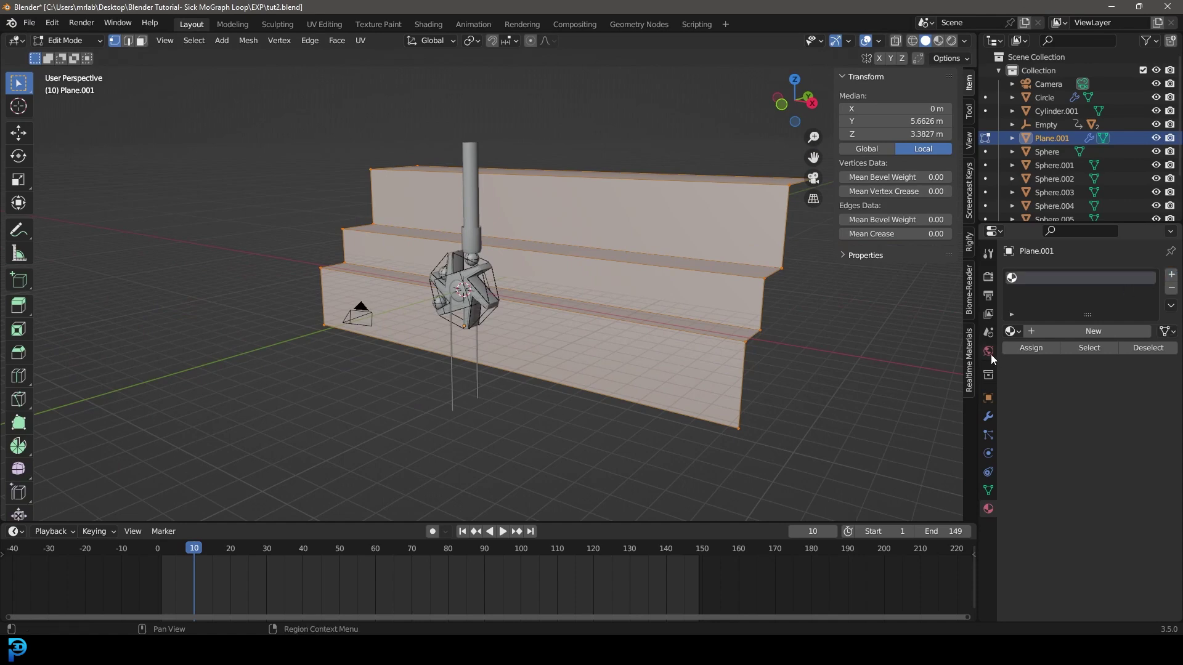
pyautogui.click(1012, 332)
pyautogui.click(919, 352)
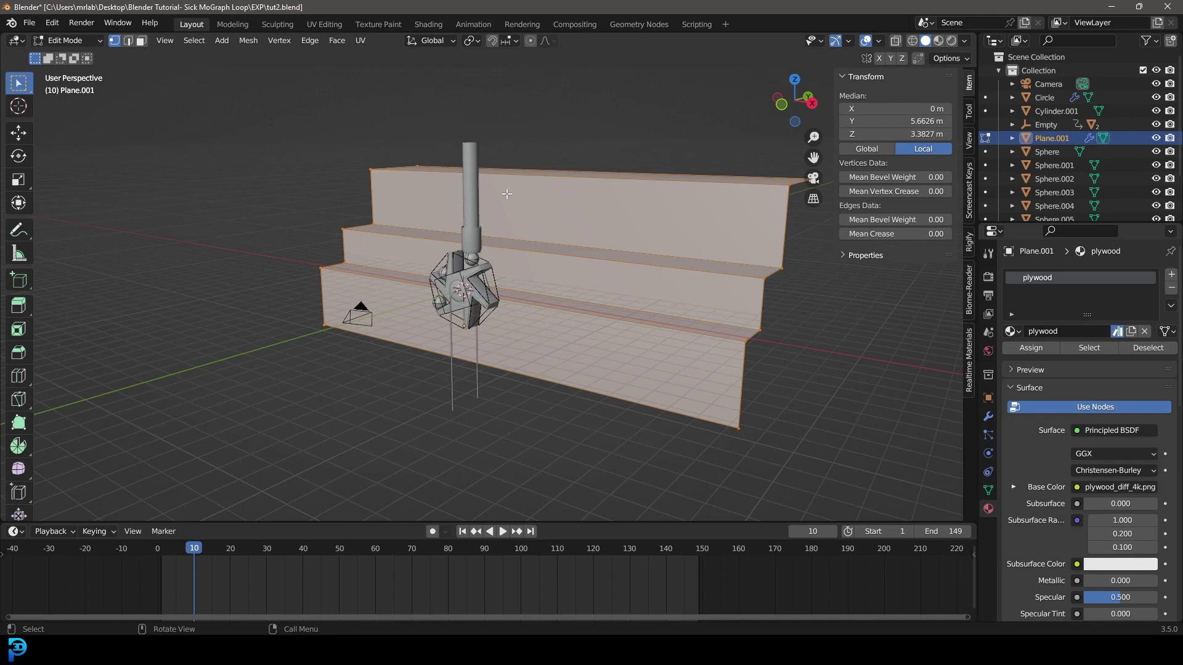
# Unwrap the stairs' UVs in the UV Editing workspace and scale the islands up.
pyautogui.moveTo(506, 194); pyautogui.dragTo(397, 252, button='middle')
pyautogui.moveTo(576, 253); pyautogui.dragTo(460, 91, button='middle')
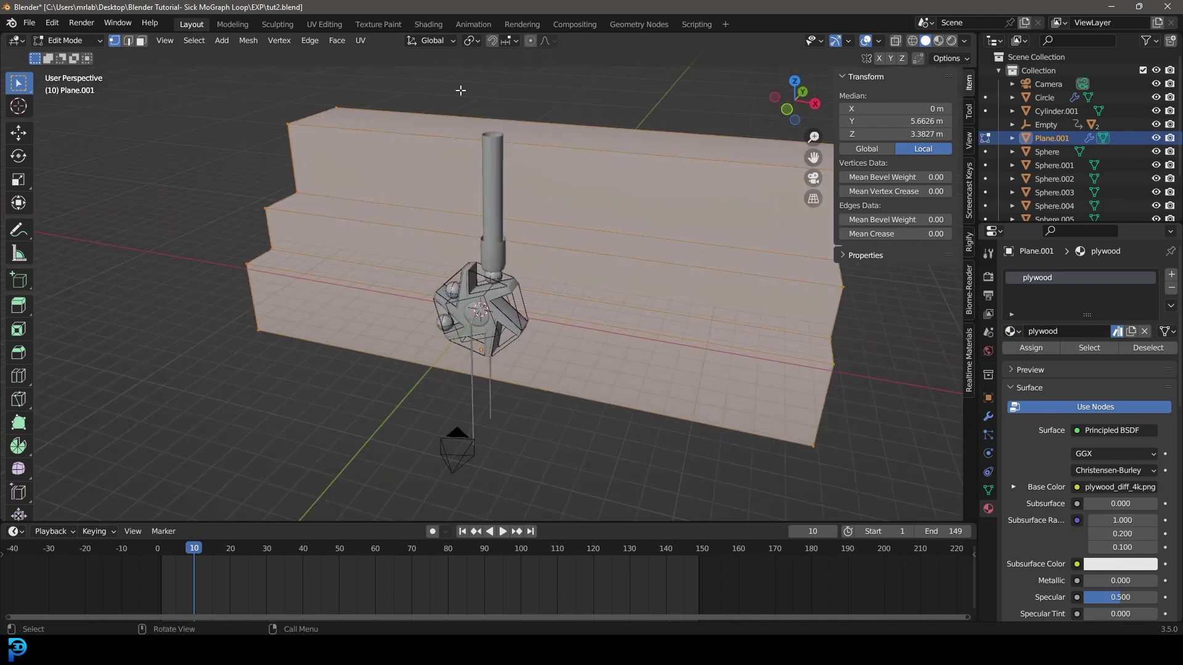
pyautogui.click(323, 24)
pyautogui.scroll(-6, 547, 171)
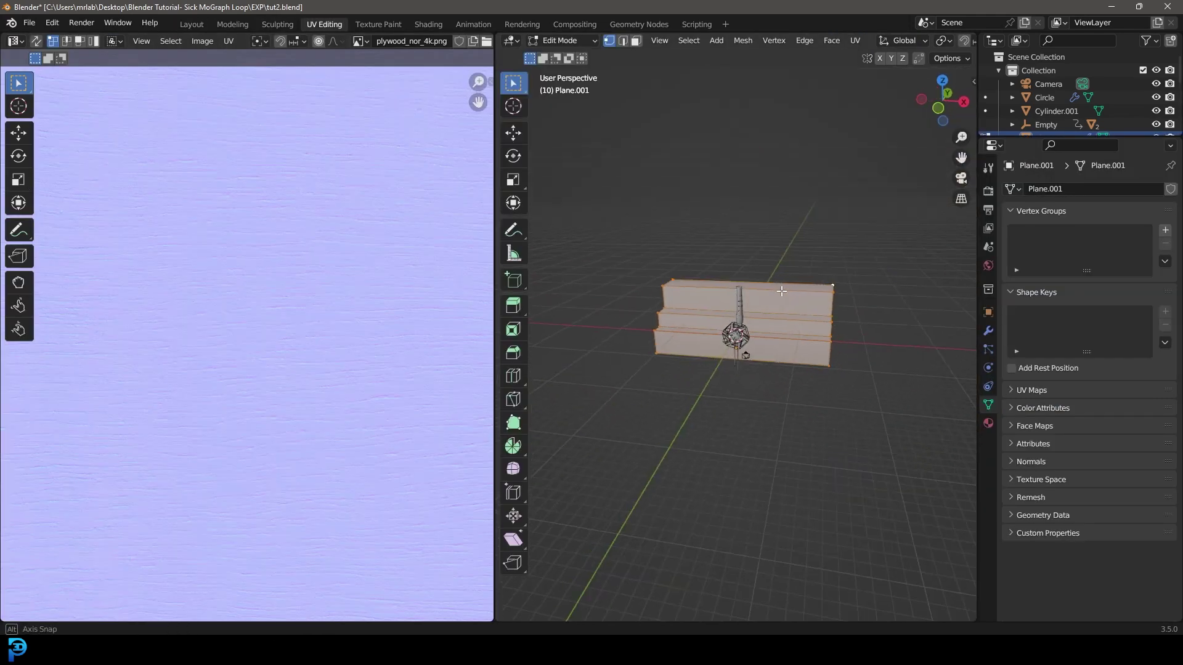
pyautogui.scroll(3, 810, 291)
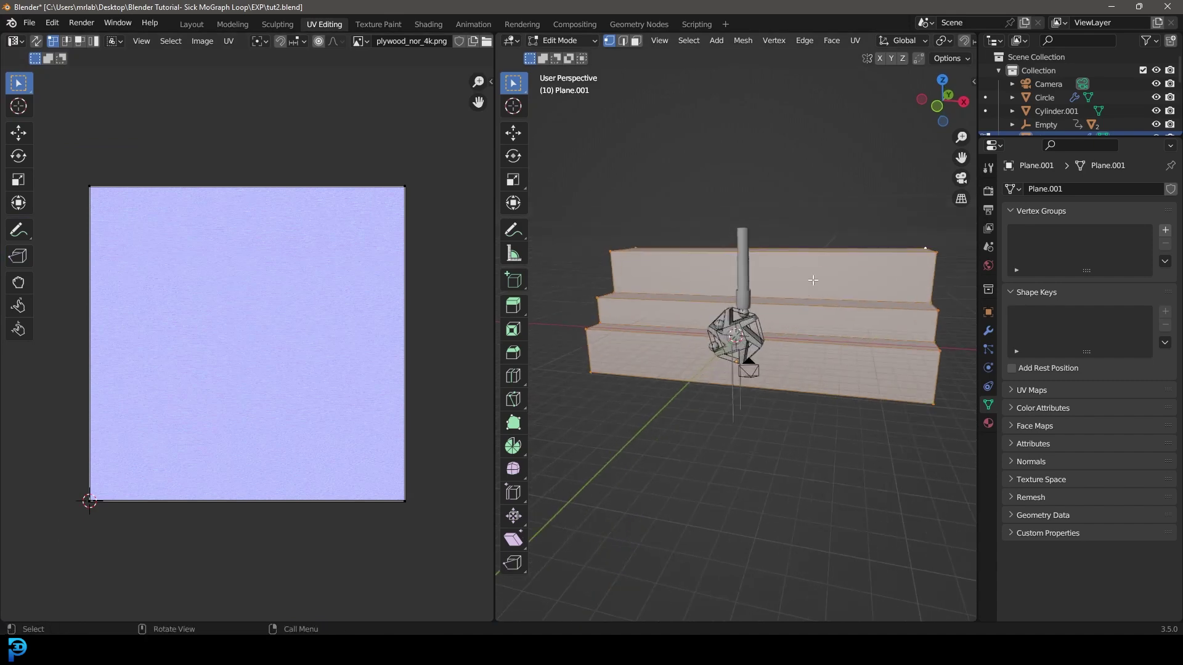
pyautogui.press('u')
pyautogui.click(813, 280)
pyautogui.scroll(-3, 388, 457)
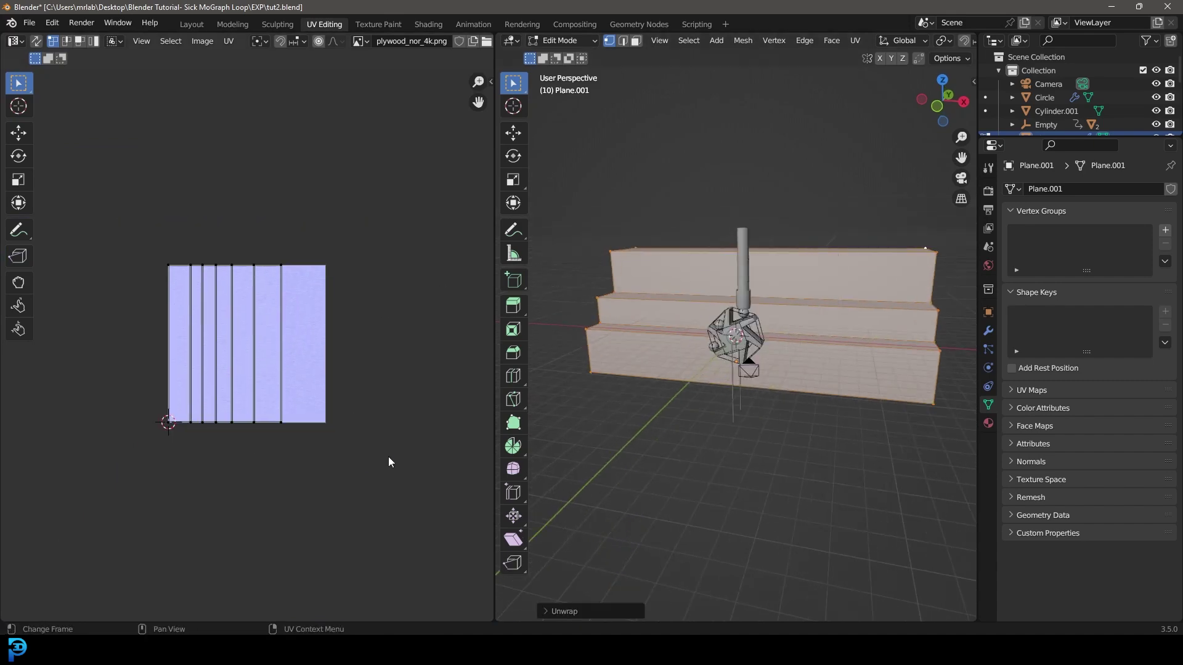
pyautogui.press('s')
pyautogui.click(413, 375)
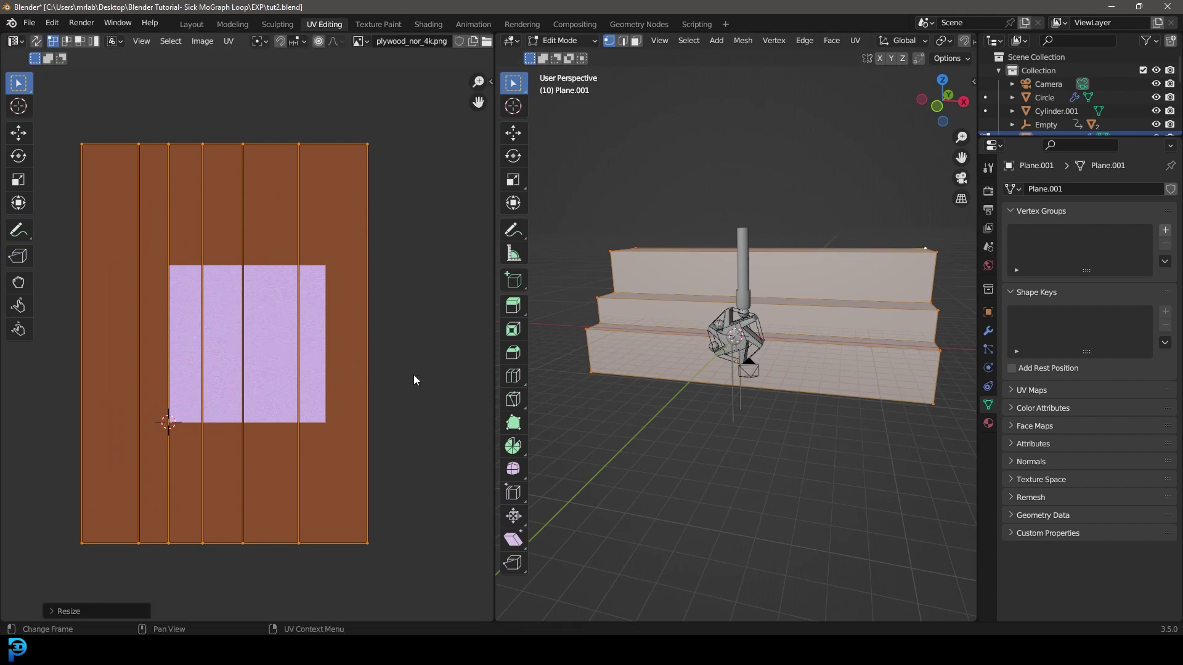
pyautogui.scroll(3, 868, 321)
# Switch the viewport to Material Preview shading to inspect the wood texture.
pyautogui.press('z')
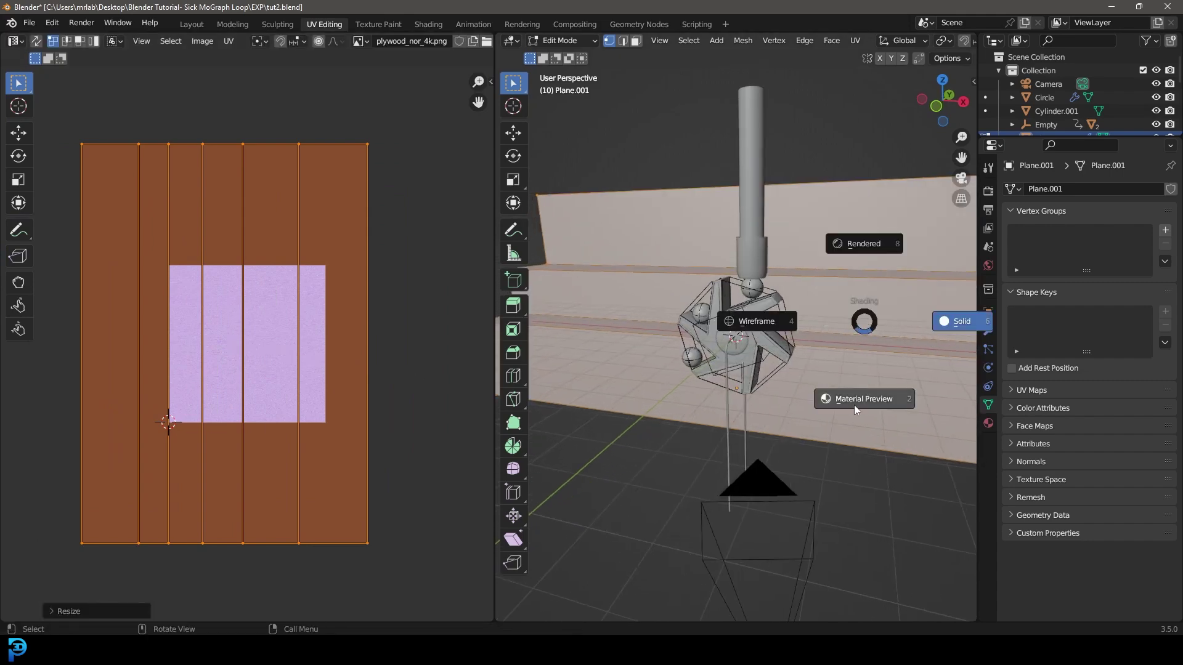
pyautogui.click(854, 405)
pyautogui.moveTo(860, 401); pyautogui.dragTo(770, 400, button='middle')
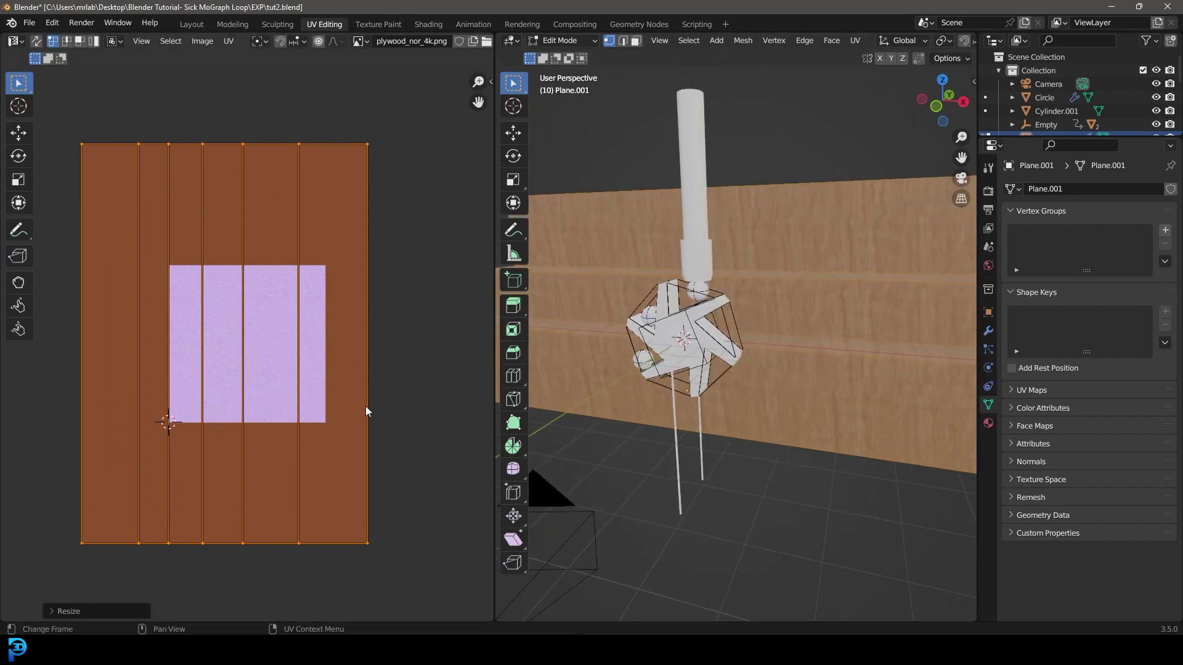
pyautogui.scroll(-1, 386, 425)
pyautogui.scroll(-1, 312, 360)
pyautogui.scroll(1, 311, 361)
# Rotate the UV islands 90°, shrink them and move them over the plywood image.
pyautogui.write('r')
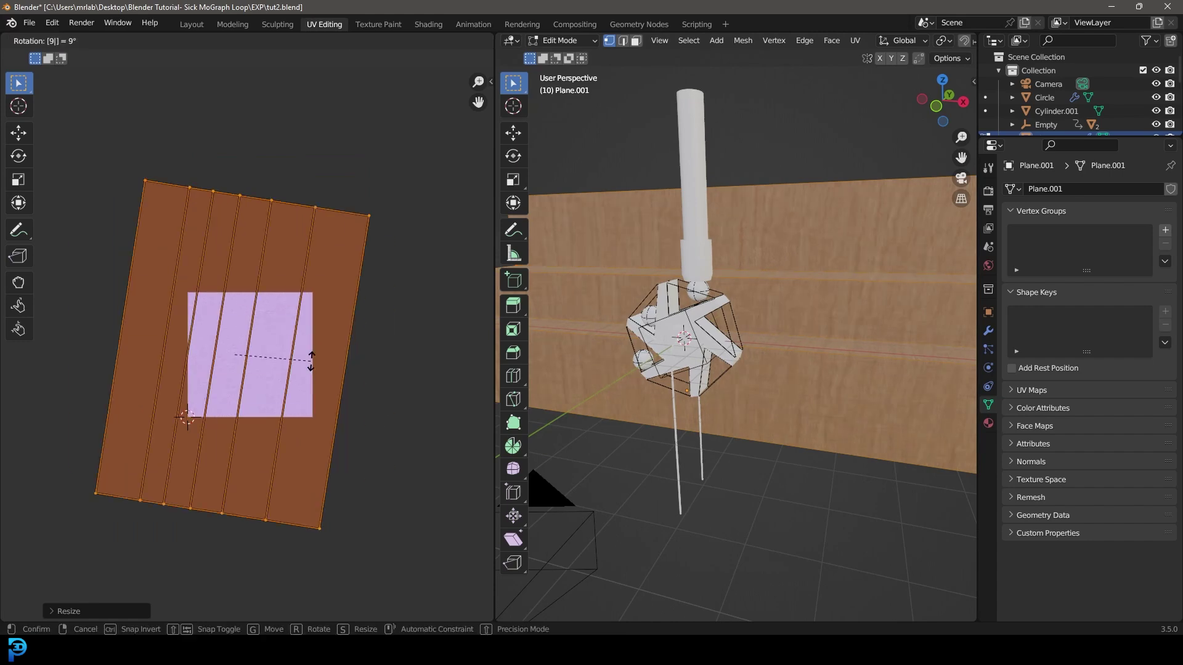
pyautogui.write('90')
pyautogui.press('Return')
pyautogui.press('s')
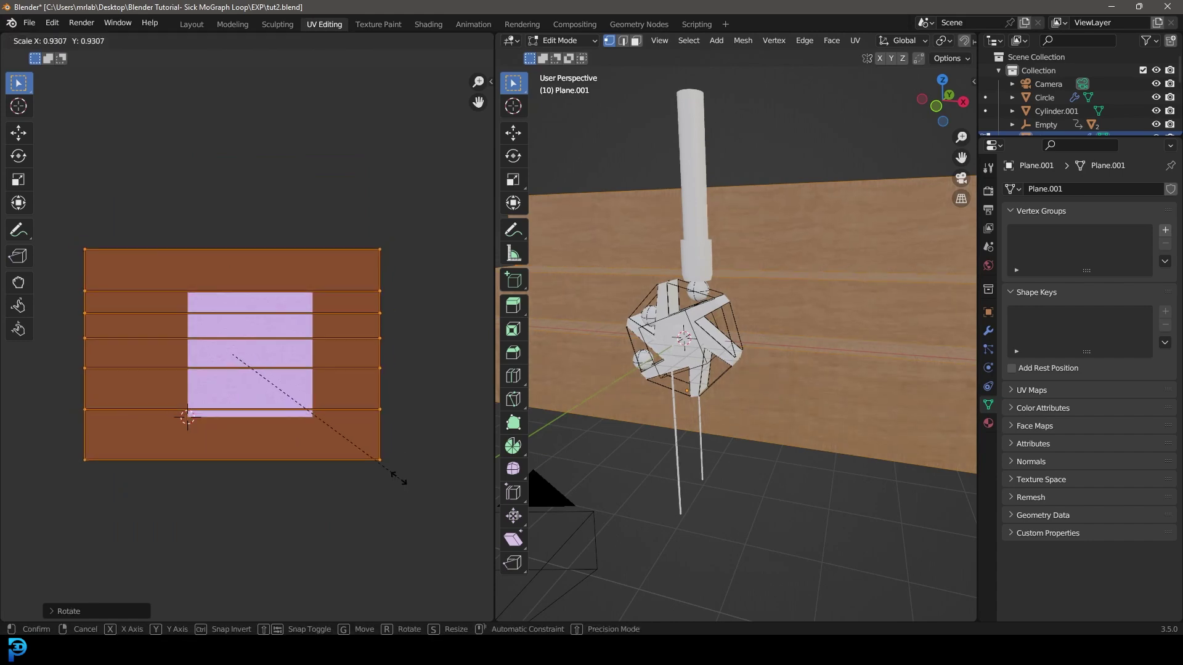
pyautogui.click(364, 467)
pyautogui.press('g')
pyautogui.click(378, 476)
pyautogui.moveTo(740, 369); pyautogui.dragTo(653, 355, button='middle')
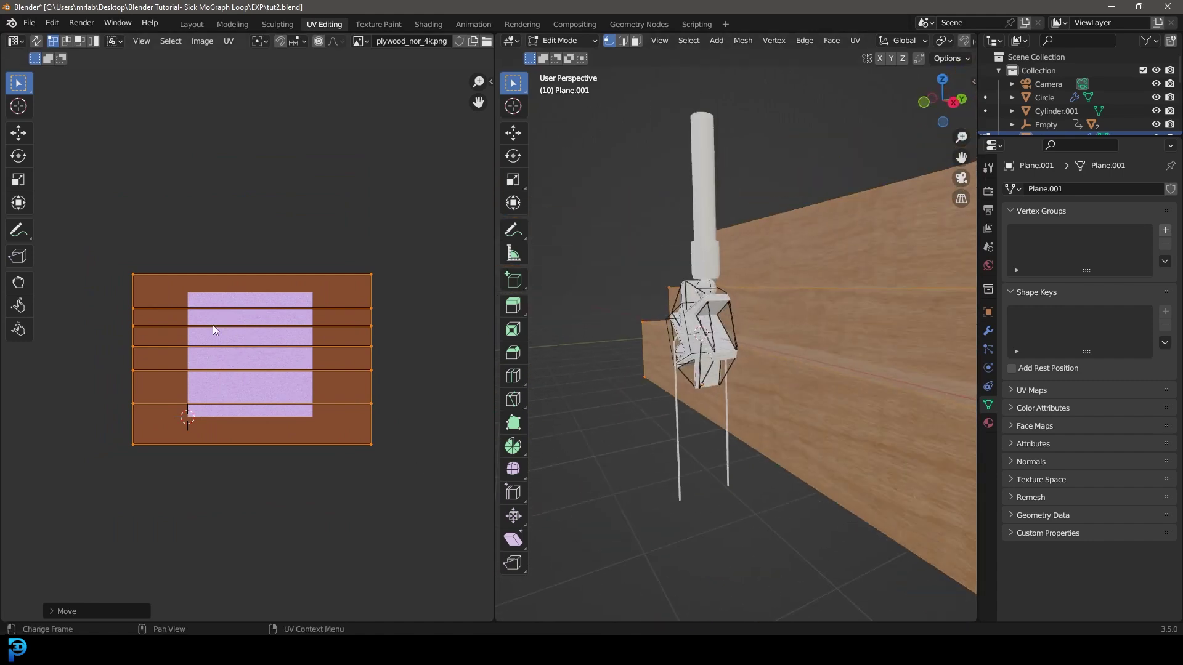
pyautogui.moveTo(702, 444); pyautogui.dragTo(727, 348, button='middle')
# Add a new material slot holding the square_concrete_pavers material.
pyautogui.click(988, 423)
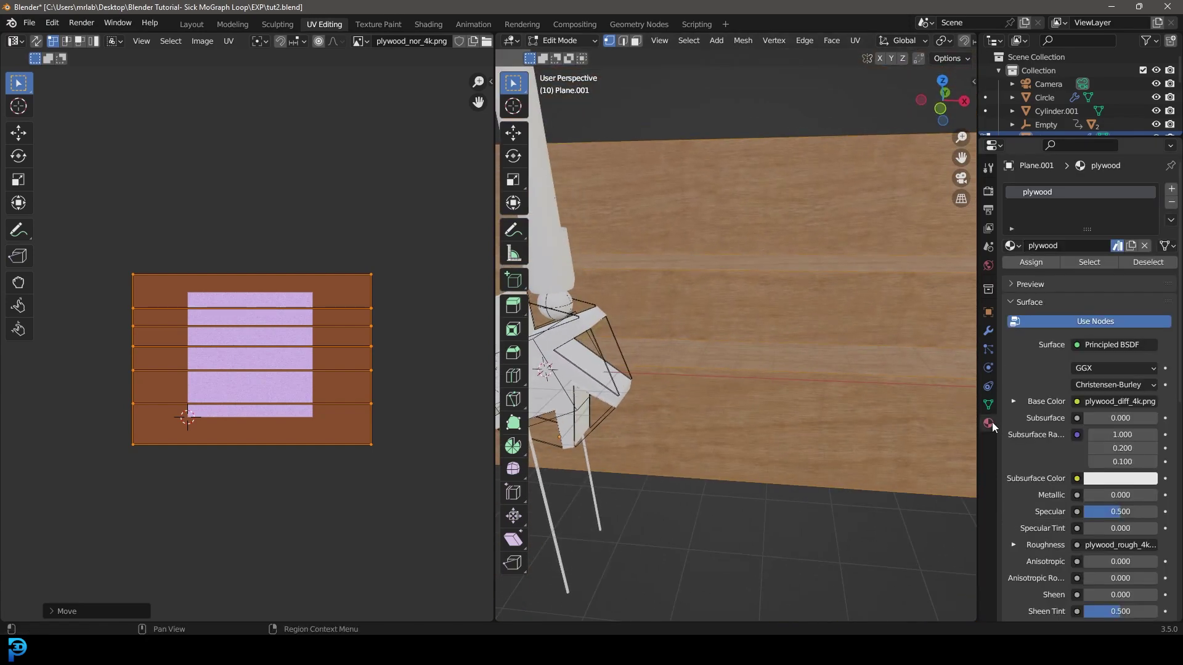
pyautogui.click(1171, 188)
pyautogui.click(1014, 273)
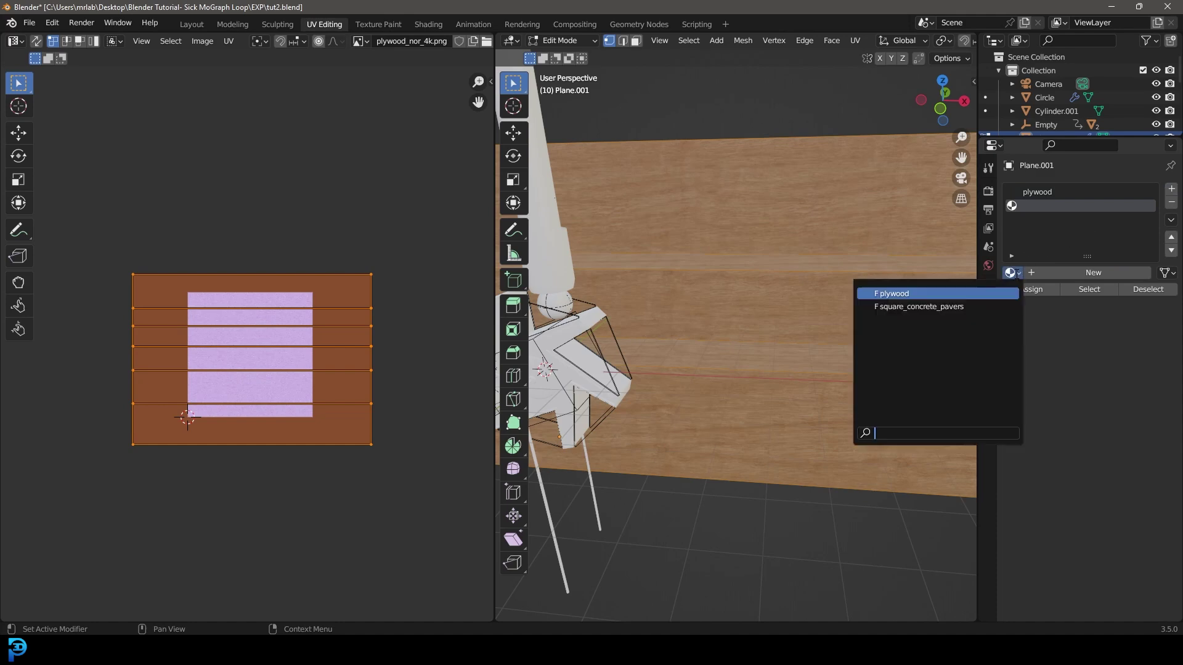
pyautogui.click(945, 306)
pyautogui.scroll(-4, 965, 308)
# In face select mode, assign square_concrete_pavers to one plank face.
pyautogui.moveTo(796, 346); pyautogui.dragTo(671, 339, button='middle')
pyautogui.click(637, 40)
pyautogui.click(749, 378)
pyautogui.click(1040, 206)
pyautogui.click(1031, 289)
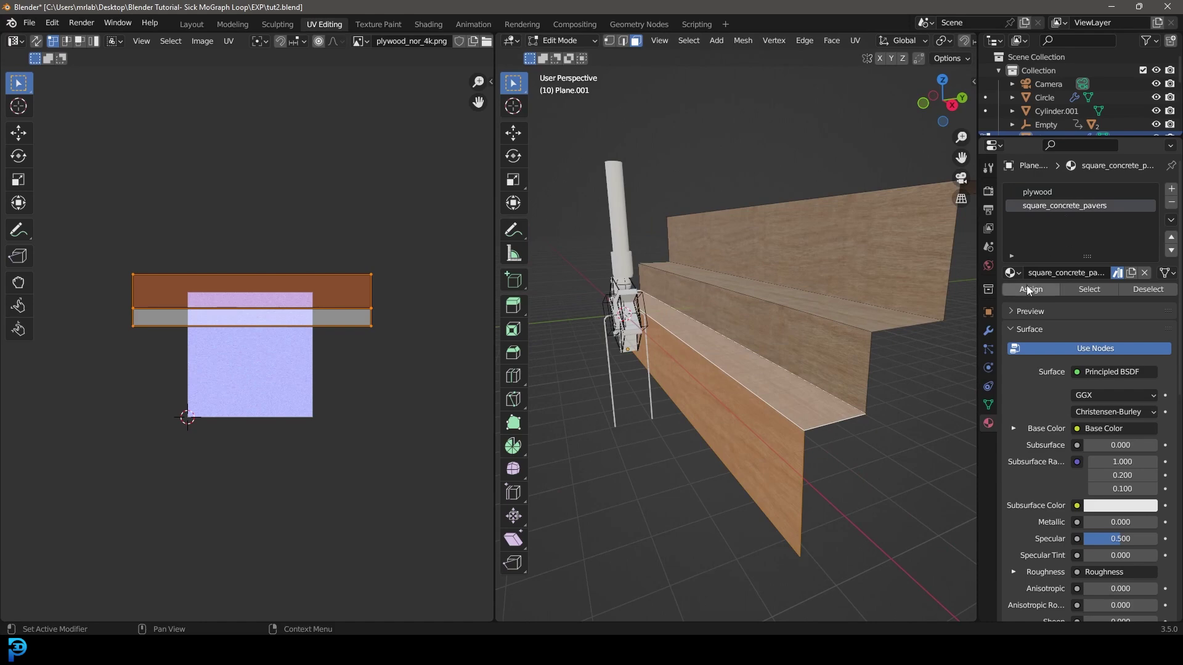
# Scale the paver face's UVs up about 1.45× and return to Object Mode.
pyautogui.moveTo(871, 345); pyautogui.dragTo(683, 425, button='middle')
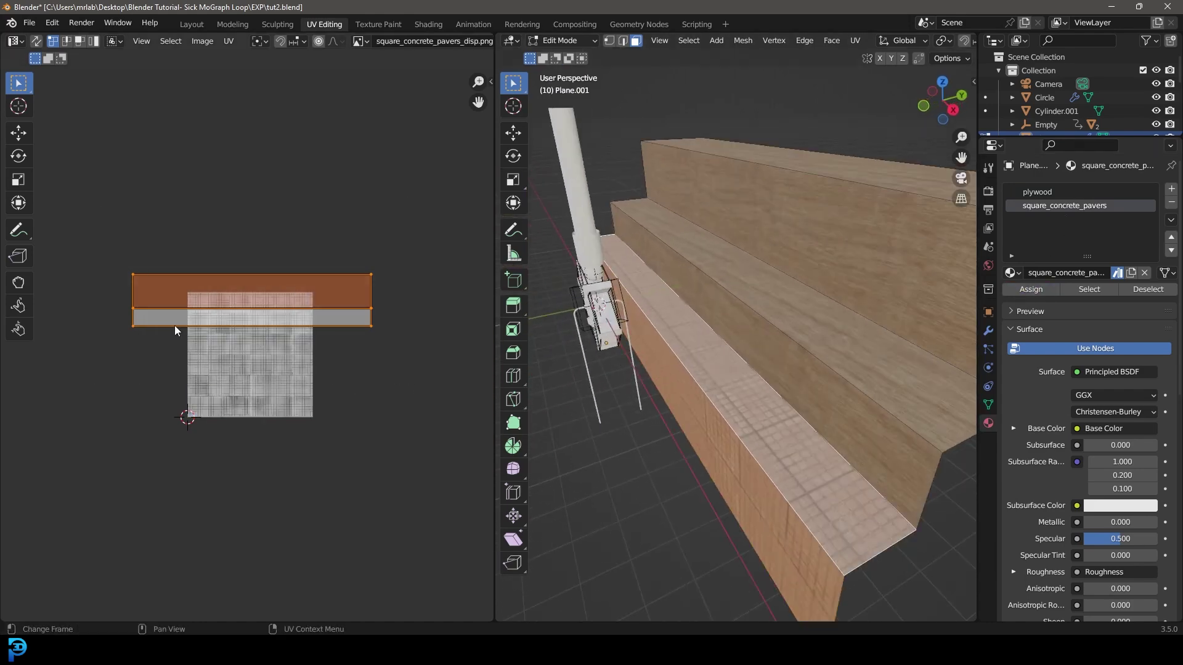
pyautogui.scroll(2, 178, 330)
pyautogui.press('s')
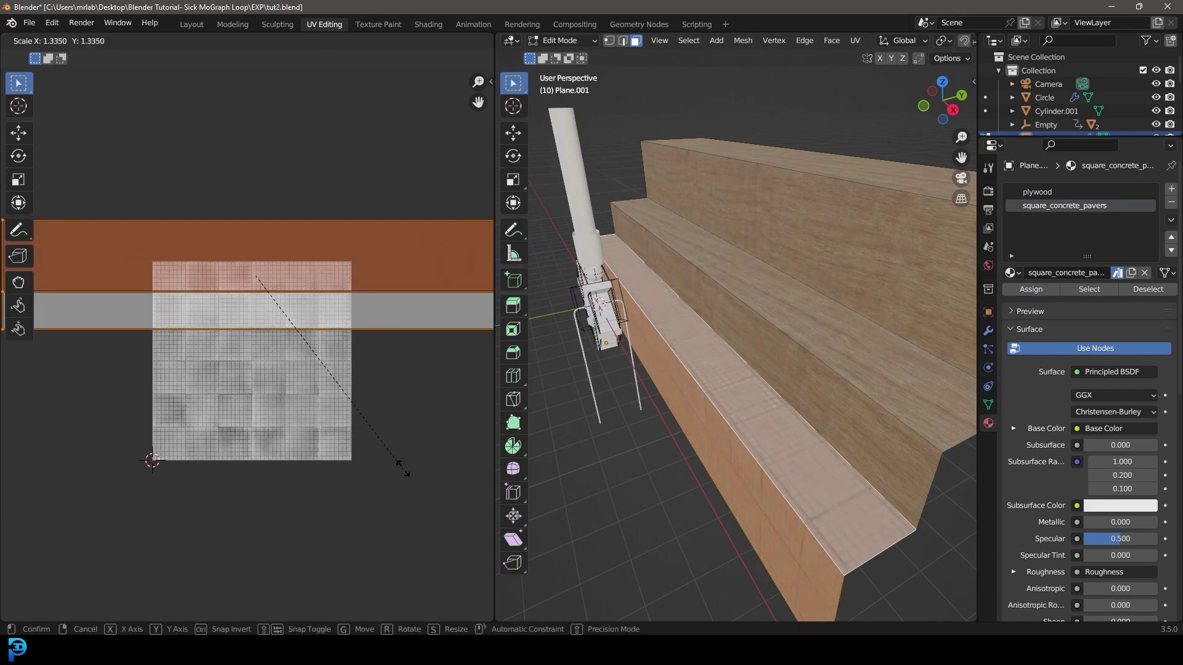
pyautogui.click(439, 491)
pyautogui.moveTo(870, 480); pyautogui.dragTo(889, 385, button='middle')
pyautogui.press('Tab')
pyautogui.moveTo(830, 336); pyautogui.dragTo(789, 327, button='middle')
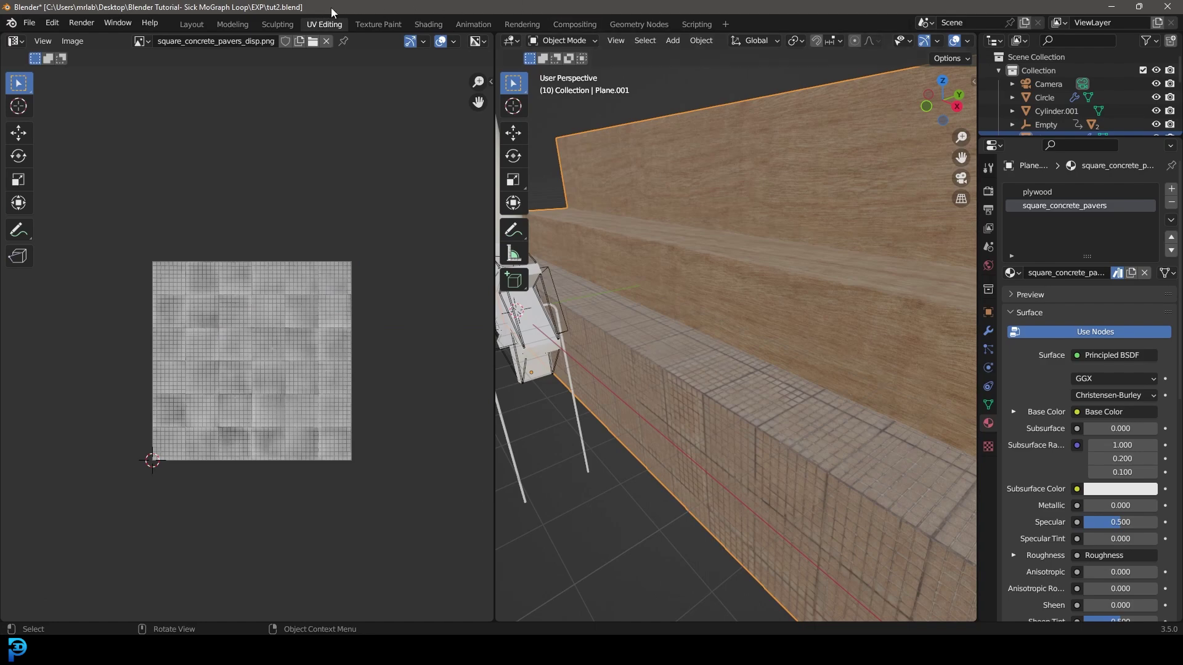
# In the Shading workspace, insert a ColorRamp between the paver Base Color texture and Principled BSDF.
pyautogui.click(430, 24)
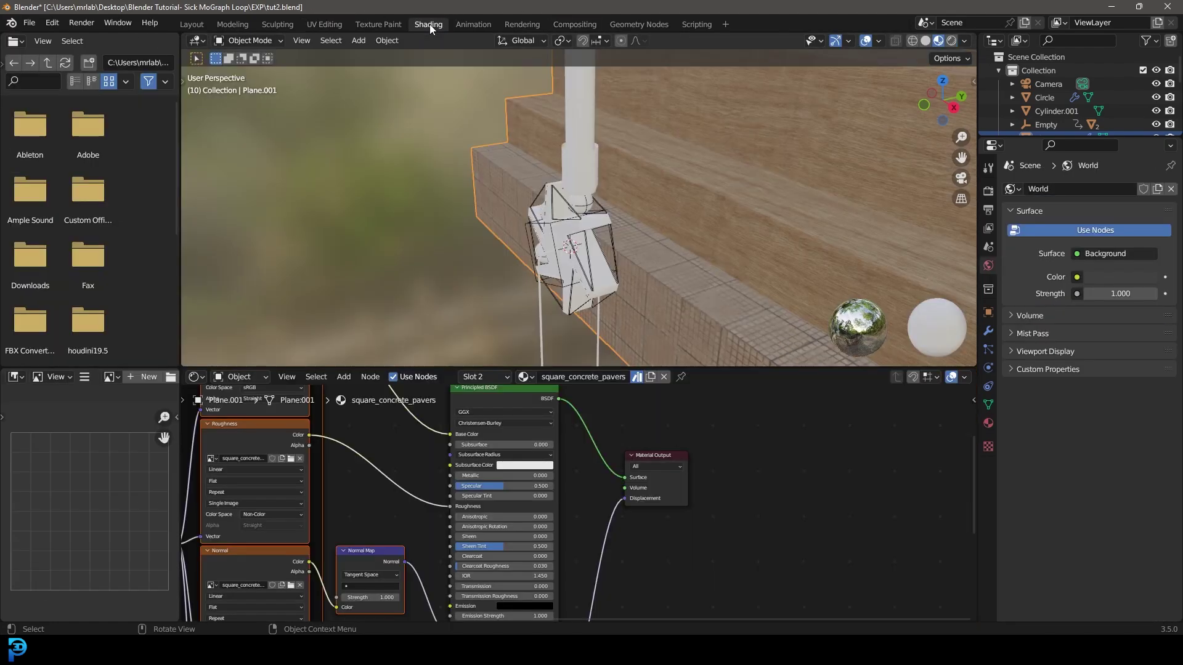
pyautogui.click(987, 424)
pyautogui.moveTo(555, 259); pyautogui.dragTo(635, 252, button='middle')
pyautogui.moveTo(486, 446); pyautogui.dragTo(744, 578, button='middle')
pyautogui.scroll(1, 468, 468)
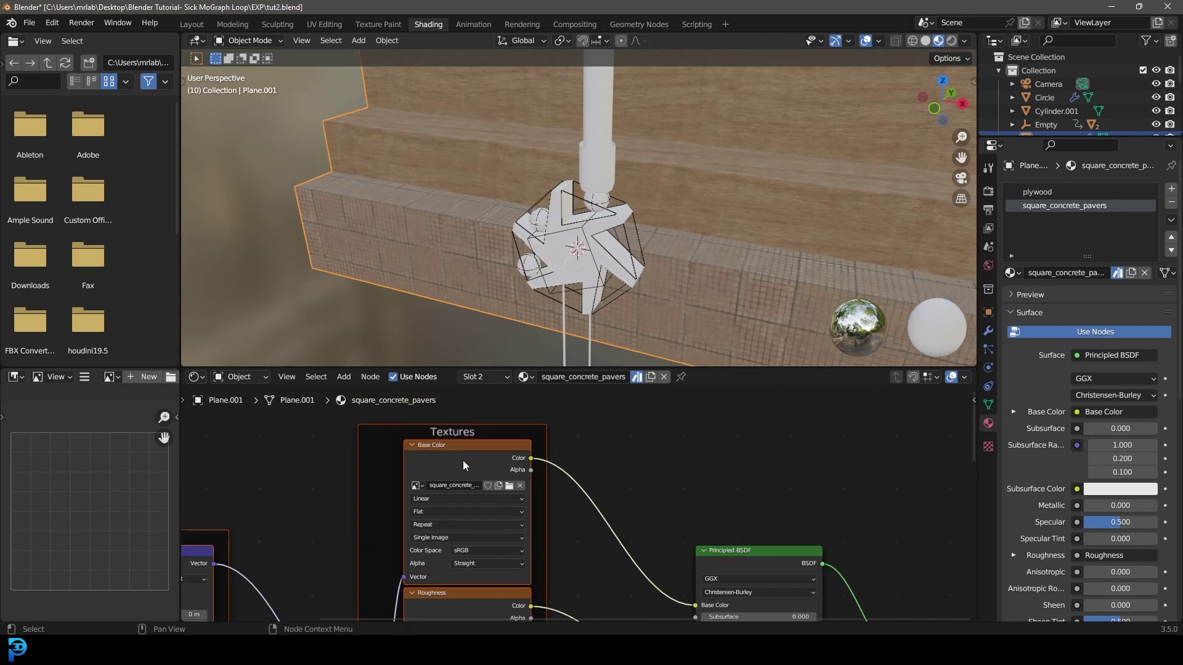
pyautogui.hotkey('shift', 'a')
pyautogui.write('c')
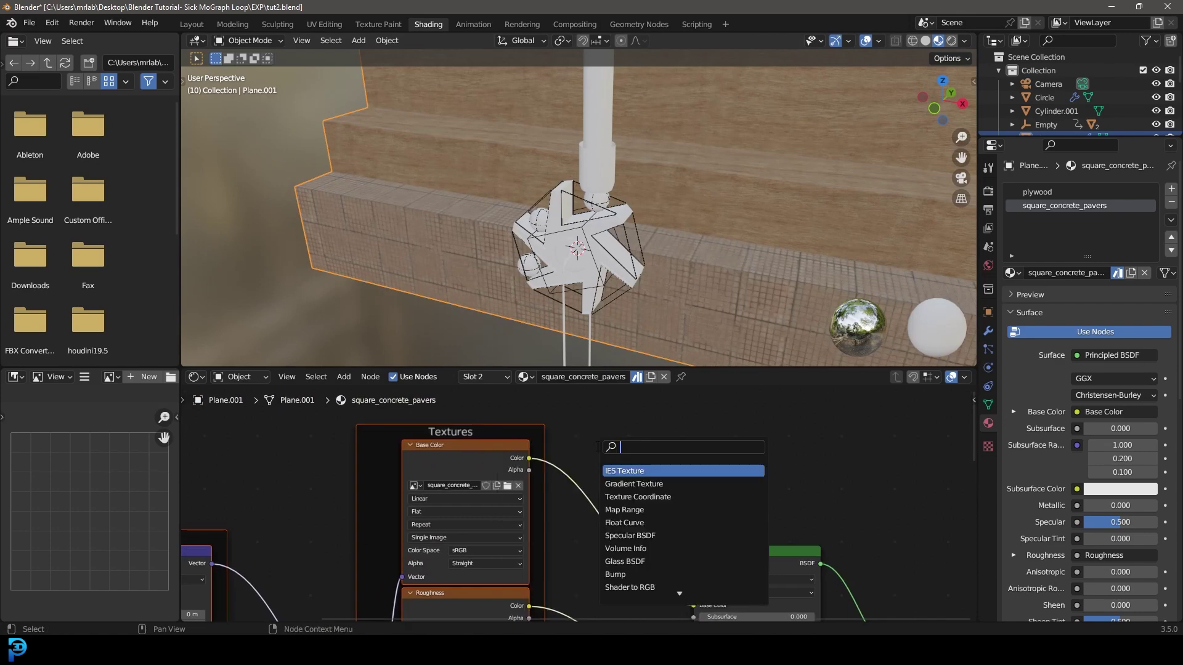
pyautogui.write('olor')
pyautogui.press('Return')
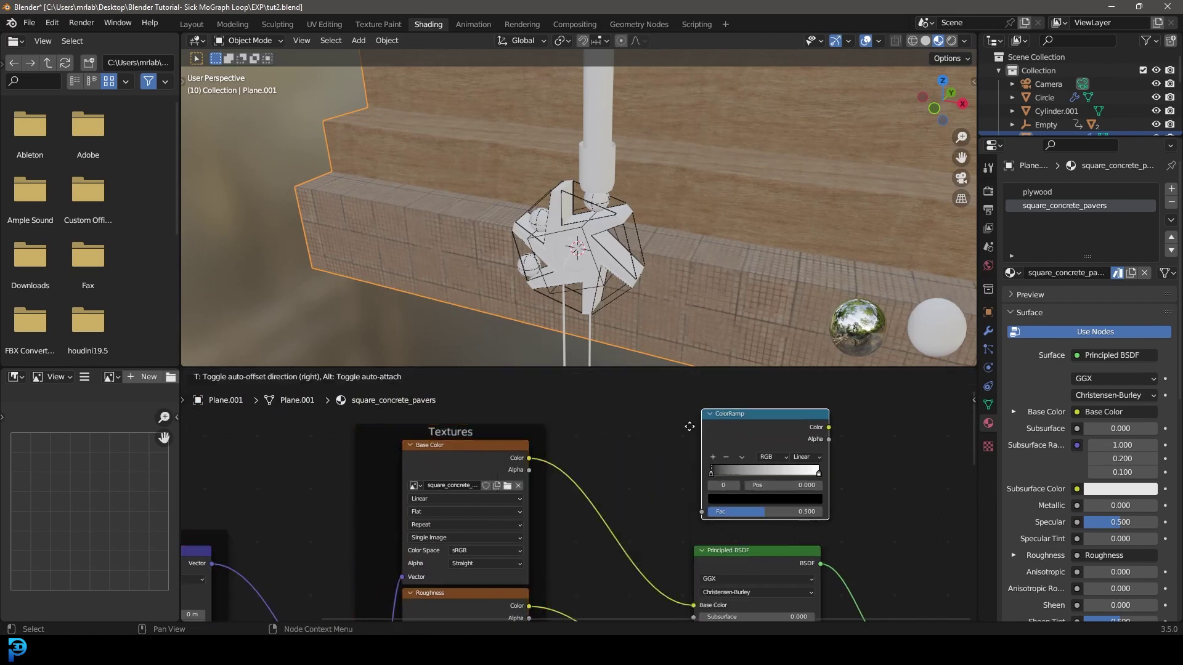
pyautogui.click(572, 474)
pyautogui.moveTo(446, 468); pyautogui.dragTo(439, 430, button='middle')
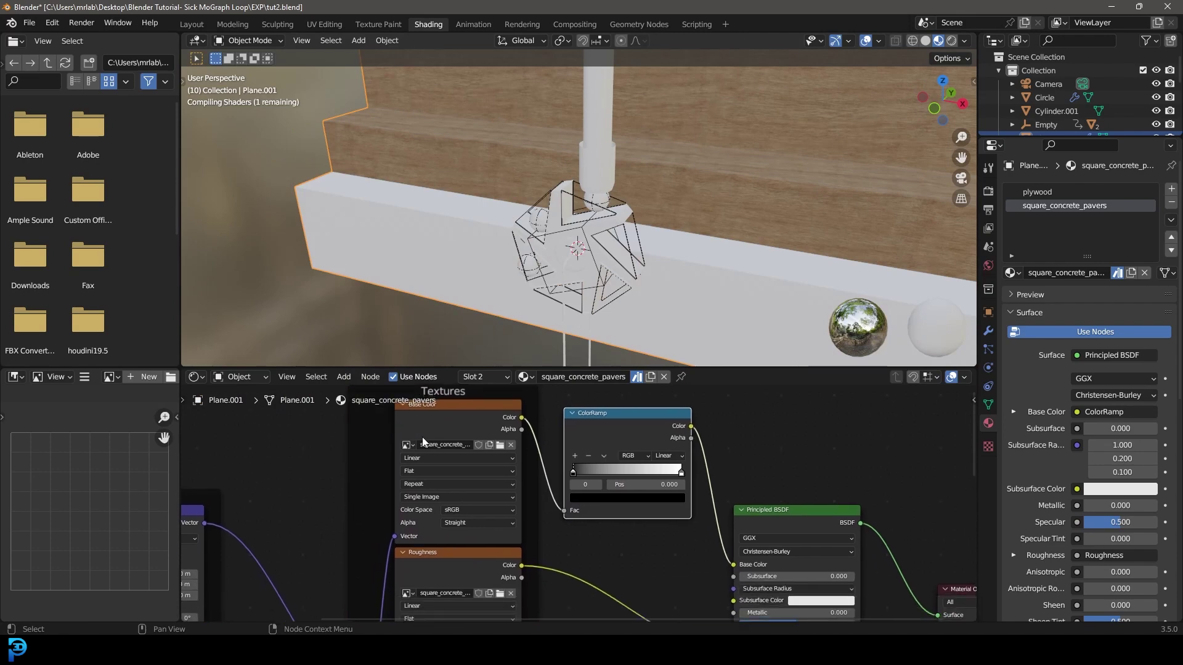
# Set the ColorRamp's stops to dark blue and bright blue, light stop at 0.494.
pyautogui.click(418, 445)
pyautogui.moveTo(418, 445); pyautogui.dragTo(419, 445)
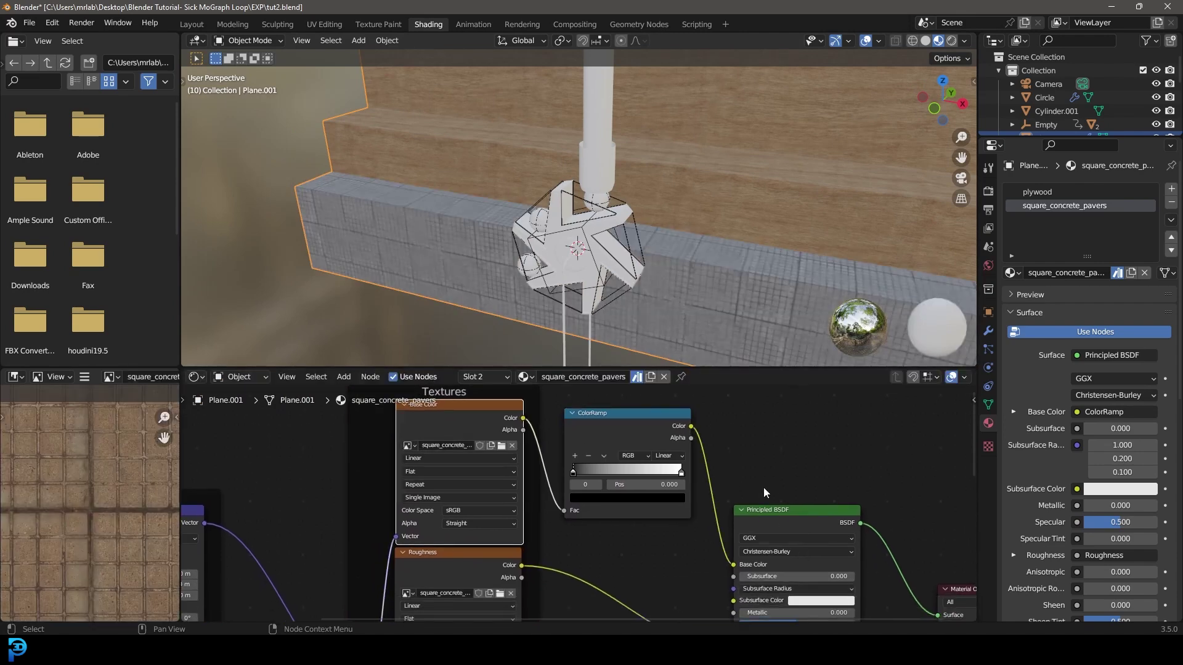
pyautogui.moveTo(744, 369); pyautogui.dragTo(743, 271)
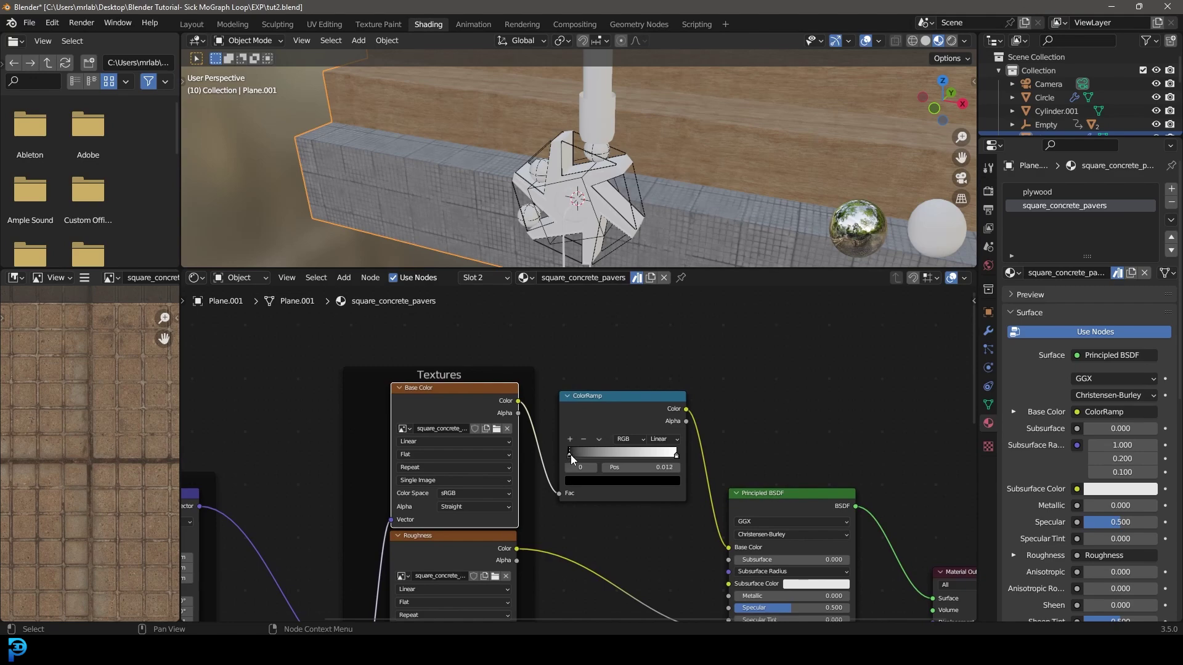
pyautogui.moveTo(571, 454); pyautogui.dragTo(575, 456)
pyautogui.scroll(2, 576, 455)
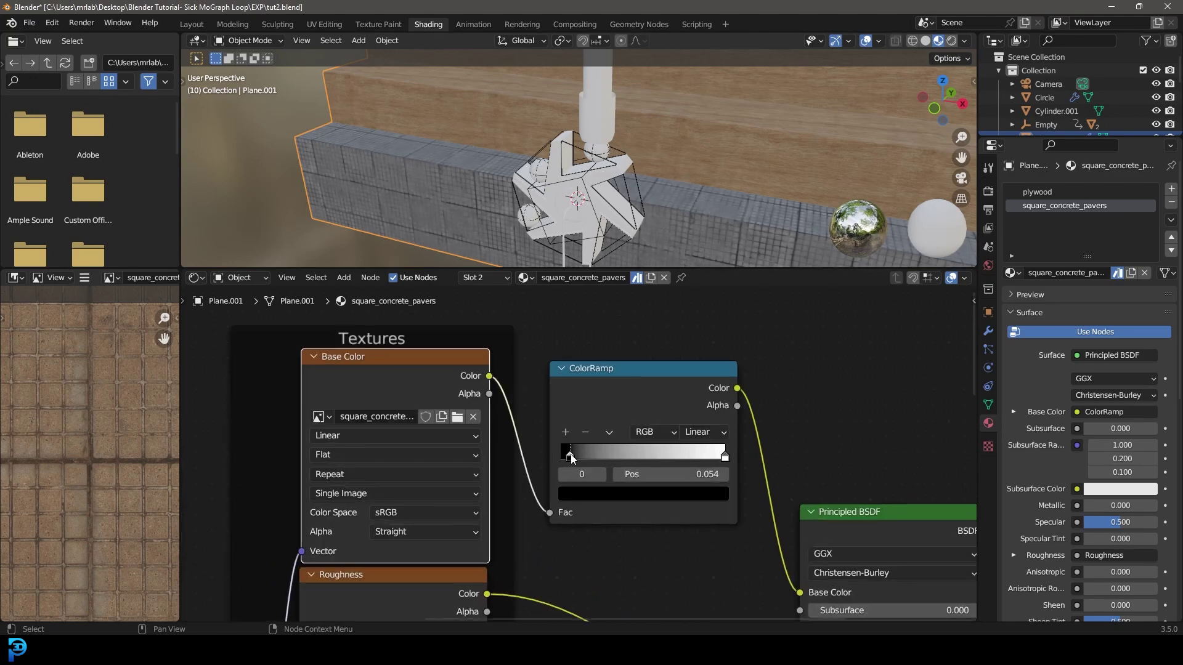
pyautogui.click(618, 493)
pyautogui.moveTo(693, 370); pyautogui.dragTo(693, 346)
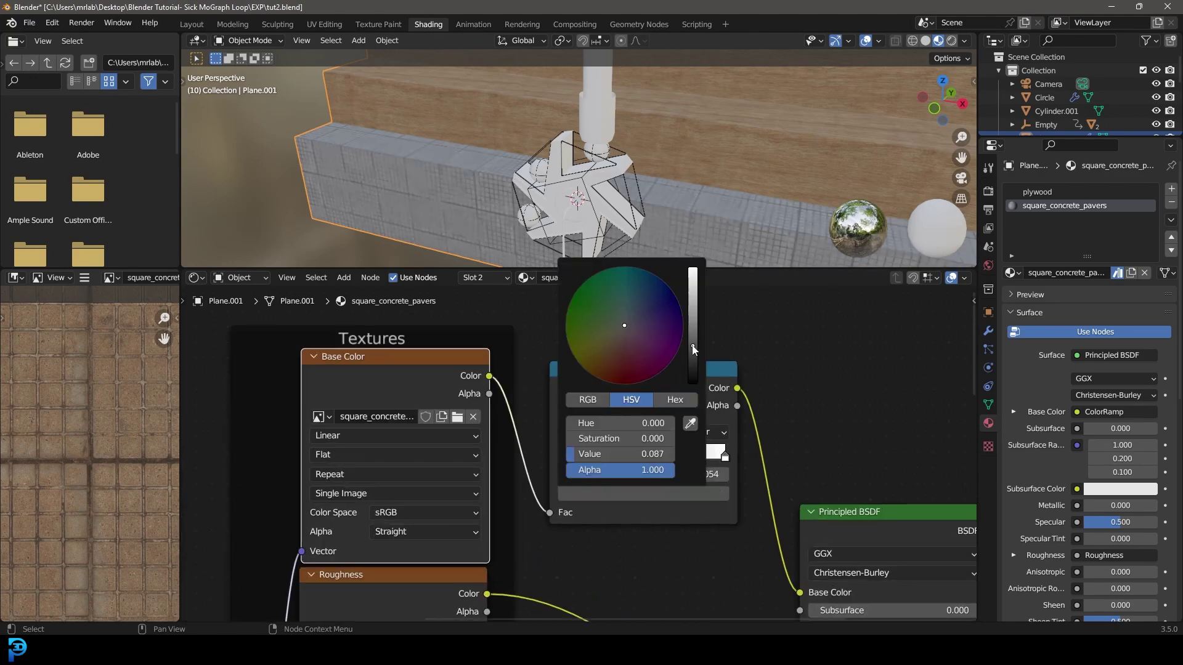
pyautogui.click(638, 296)
pyautogui.moveTo(639, 295); pyautogui.dragTo(646, 290)
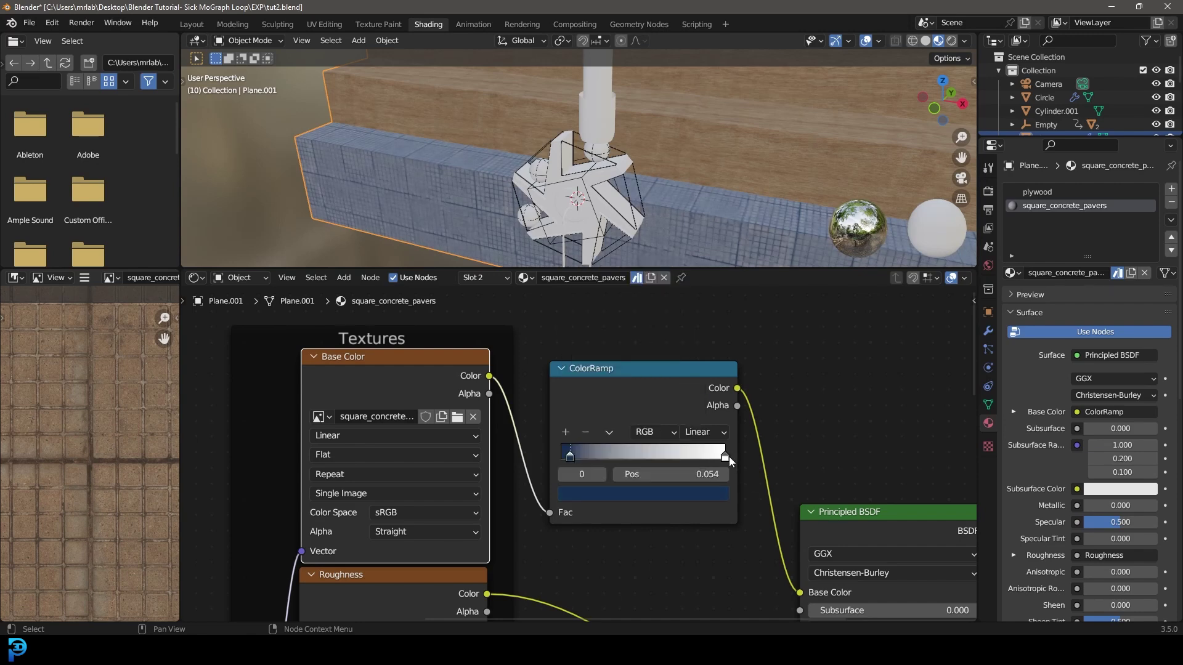
pyautogui.moveTo(725, 456); pyautogui.dragTo(594, 467)
pyautogui.click(618, 497)
pyautogui.click(653, 292)
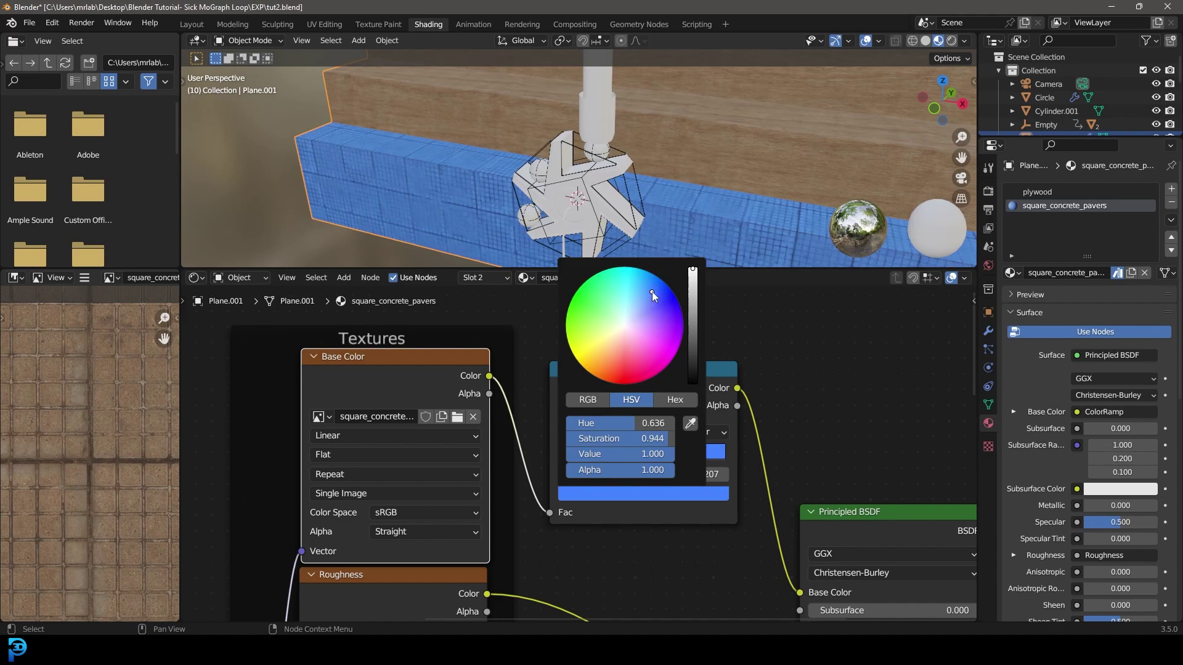
# View the scene through the camera, save tut2.blend, and preview it in Rendered shading.
pyautogui.moveTo(586, 101); pyautogui.dragTo(687, 135, button='middle')
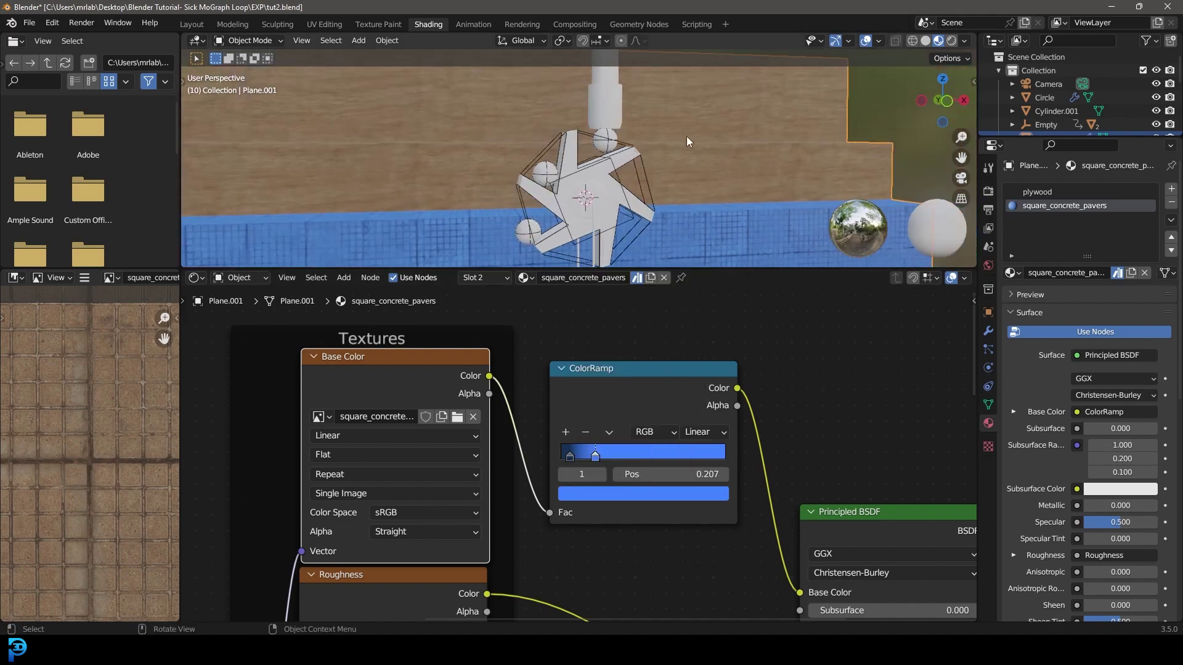
pyautogui.press('KP_0')
pyautogui.hotkey('ctrl', 's')
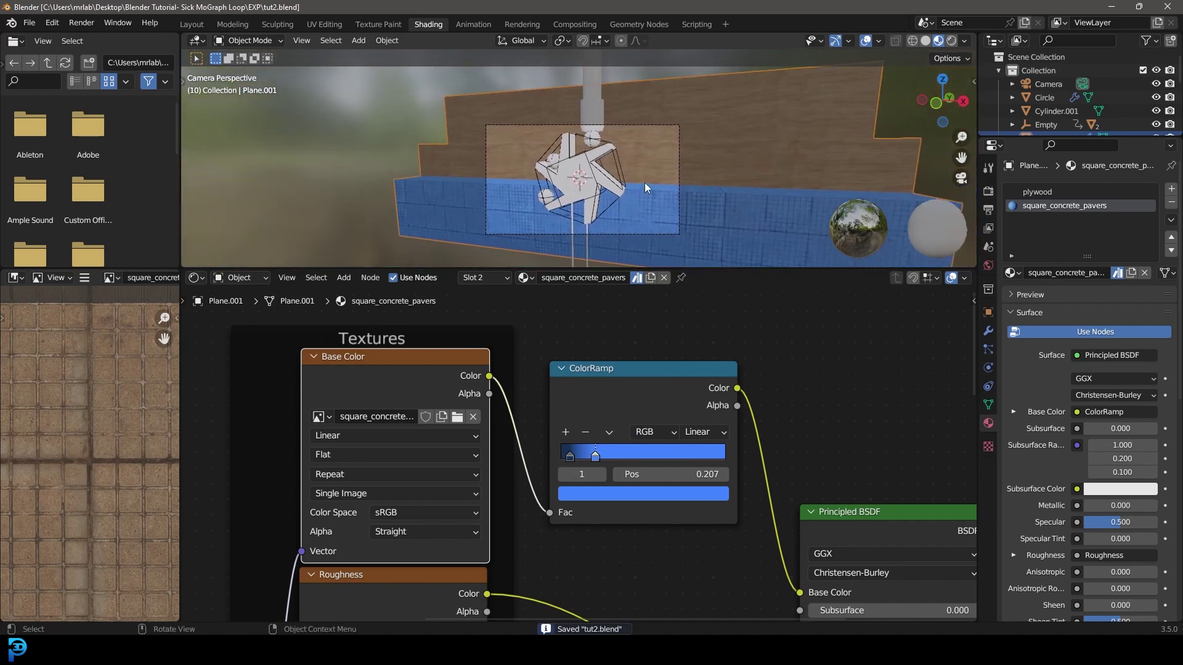
pyautogui.press('z')
pyautogui.click(644, 108)
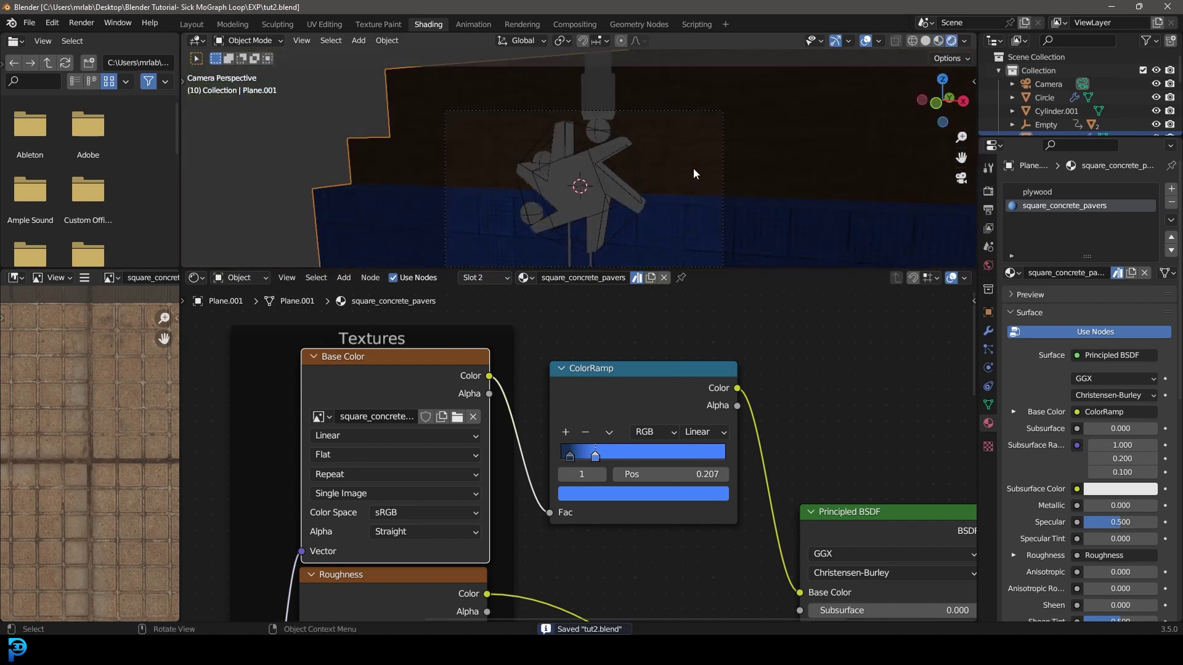
pyautogui.scroll(-1, 693, 169)
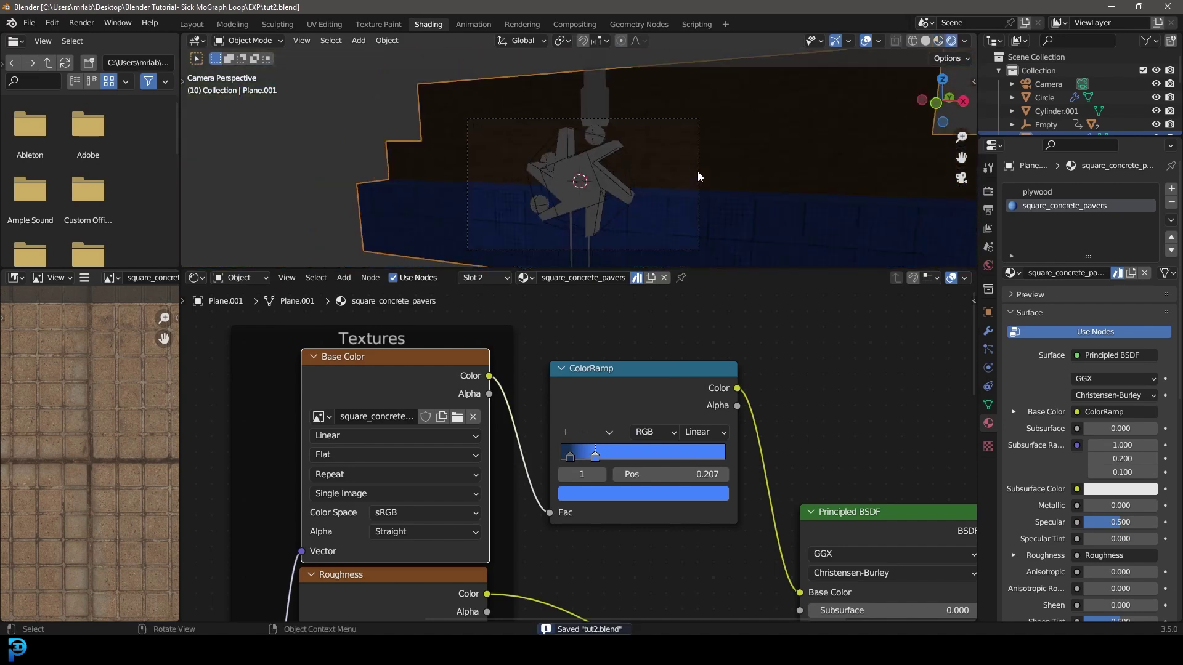
pyautogui.click(989, 191)
# Set Cycles to render on GPU Compute with final render max samples of 50.
pyautogui.click(1111, 189)
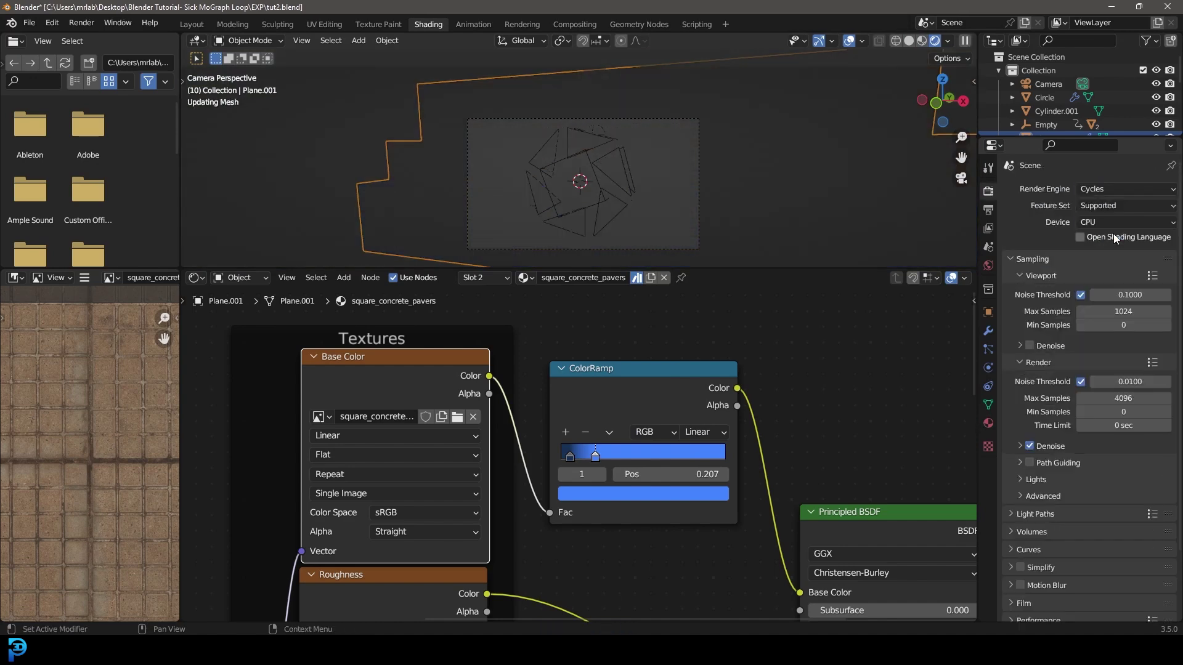
pyautogui.click(1117, 223)
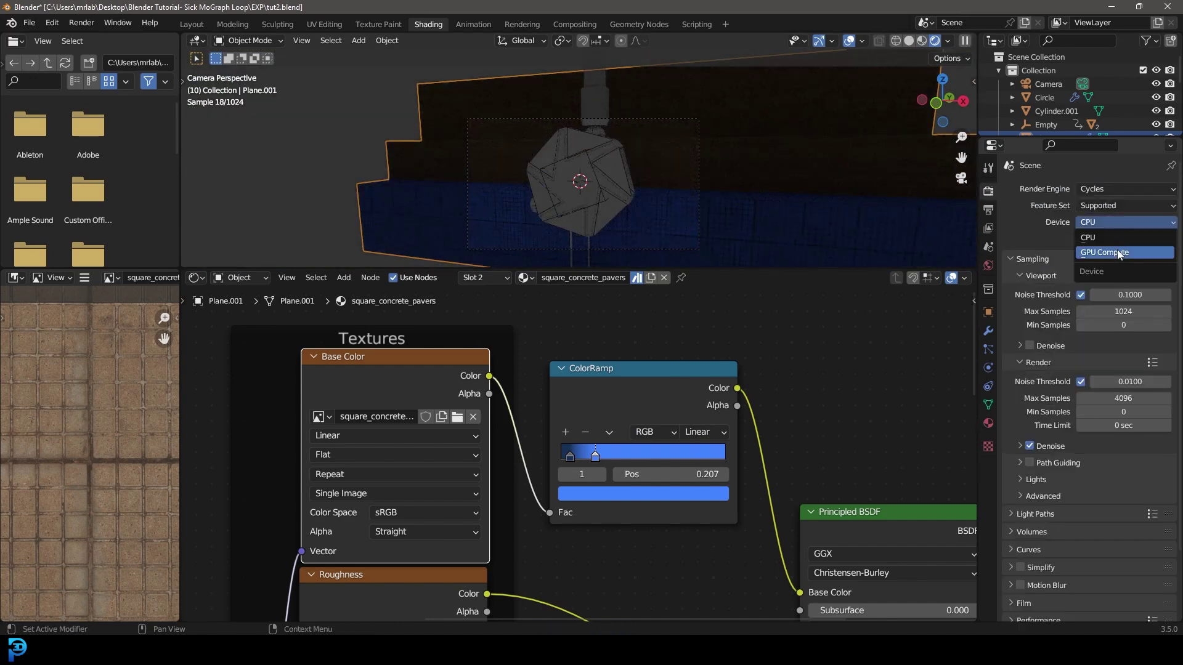
pyautogui.click(1118, 252)
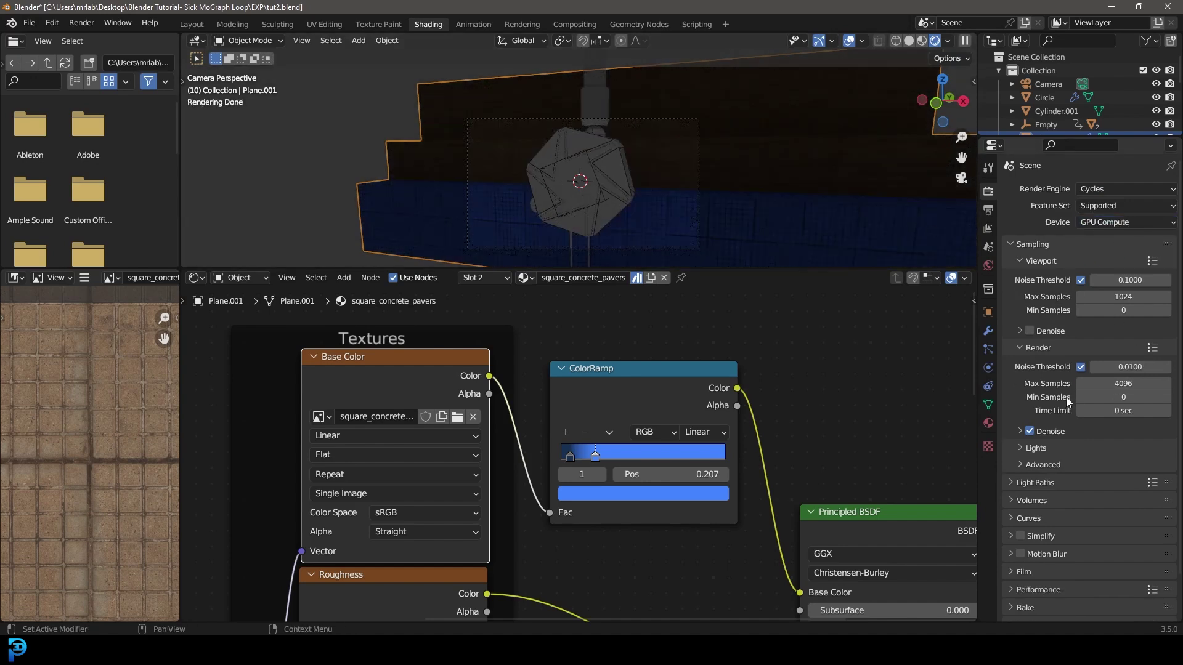
pyautogui.click(1125, 383)
pyautogui.write('5')
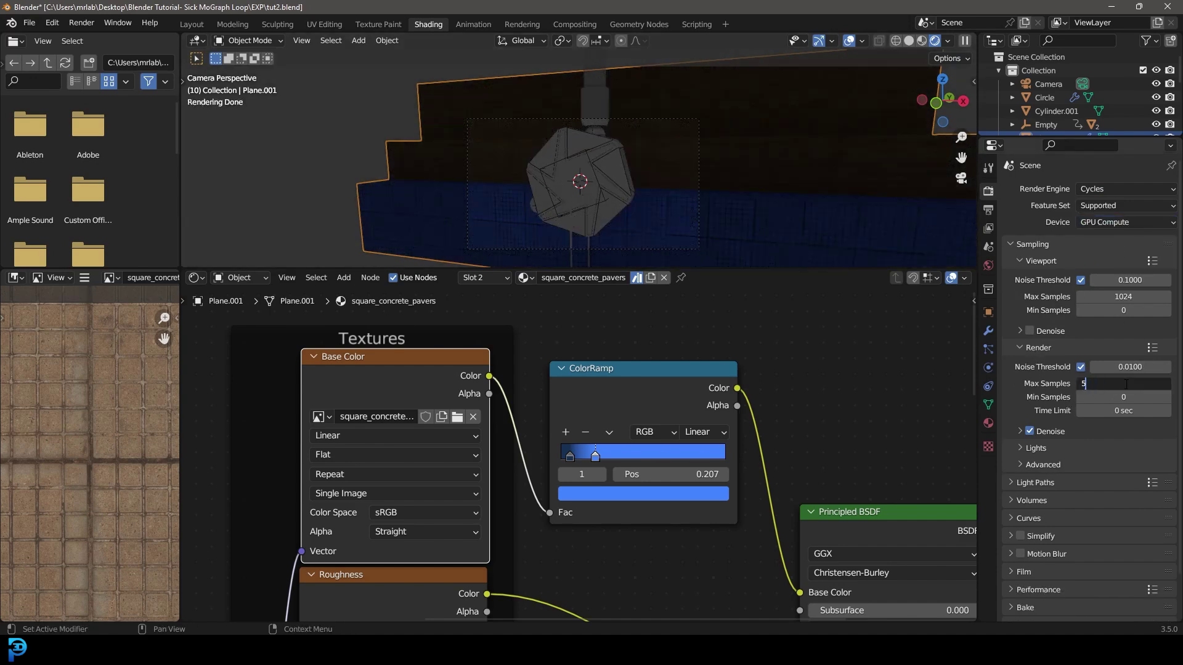
pyautogui.write('00')
pyautogui.press('Return')
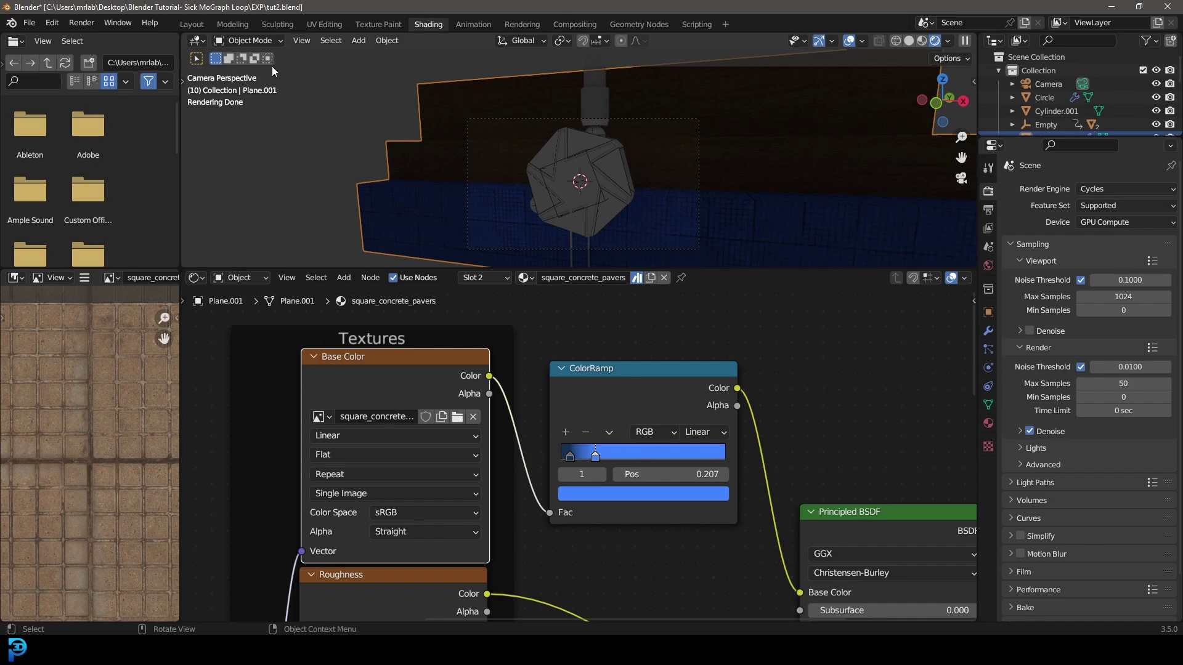
pyautogui.click(191, 24)
# Add an area light to the right of the star, rotated 74.7° toward it.
pyautogui.hotkey('ctrl', 's')
pyautogui.press('KP_1')
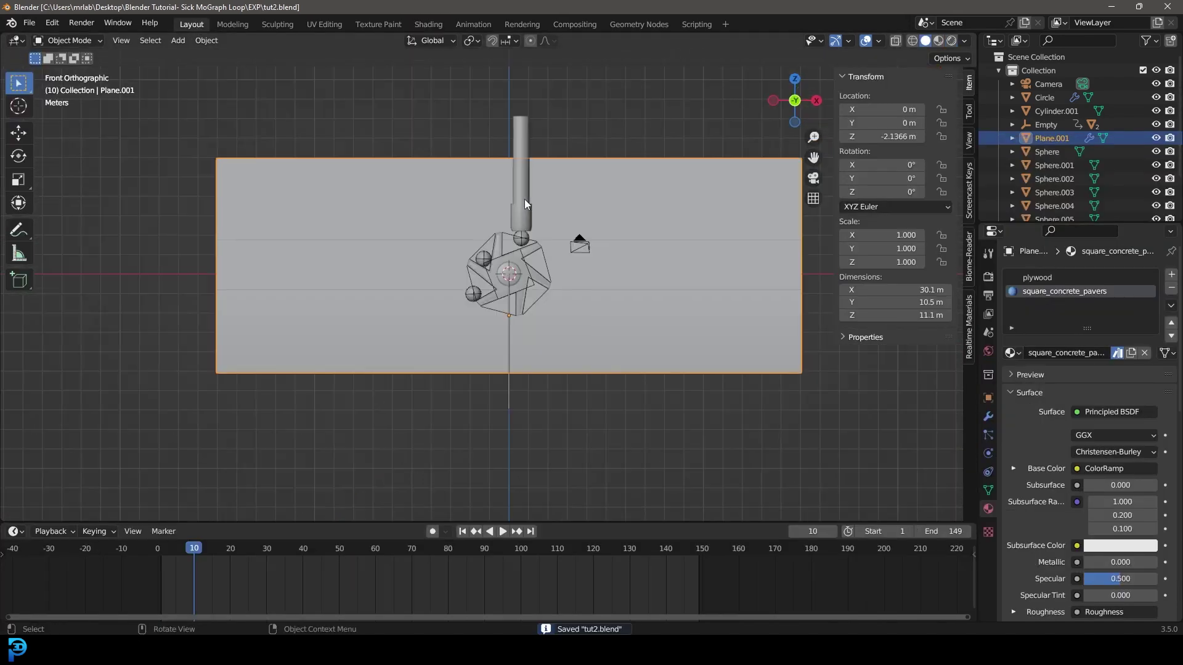
pyautogui.scroll(2, 523, 201)
pyautogui.hotkey('shift', 'a')
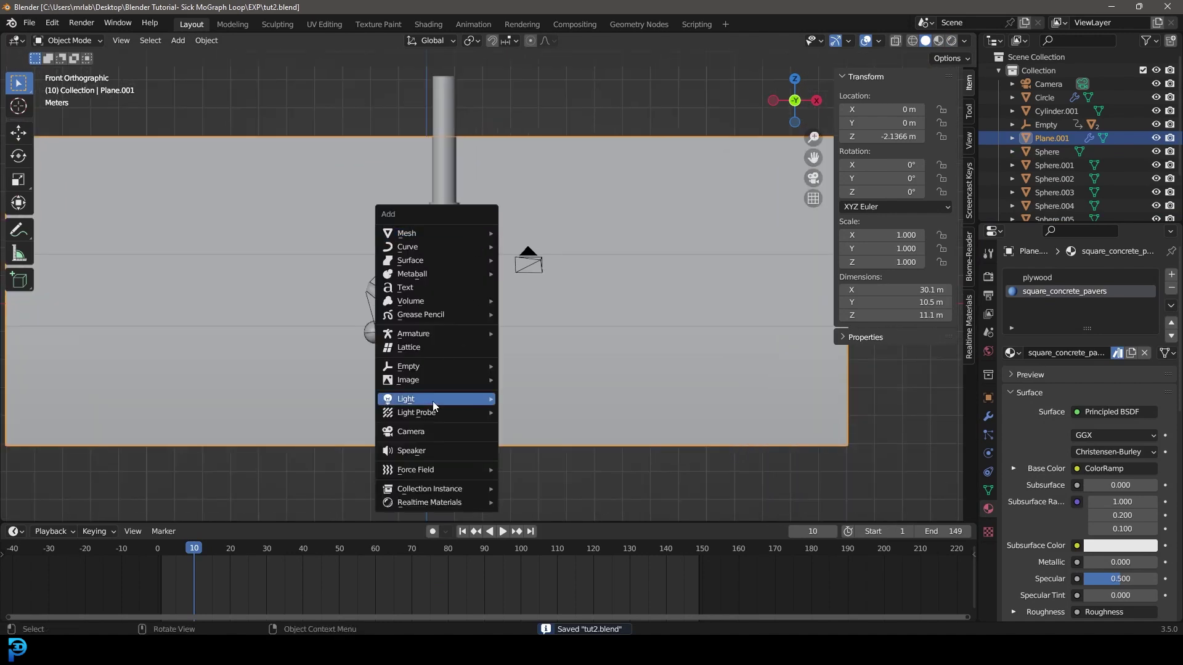
pyautogui.moveTo(447, 402)
pyautogui.click(528, 442)
pyautogui.press('g')
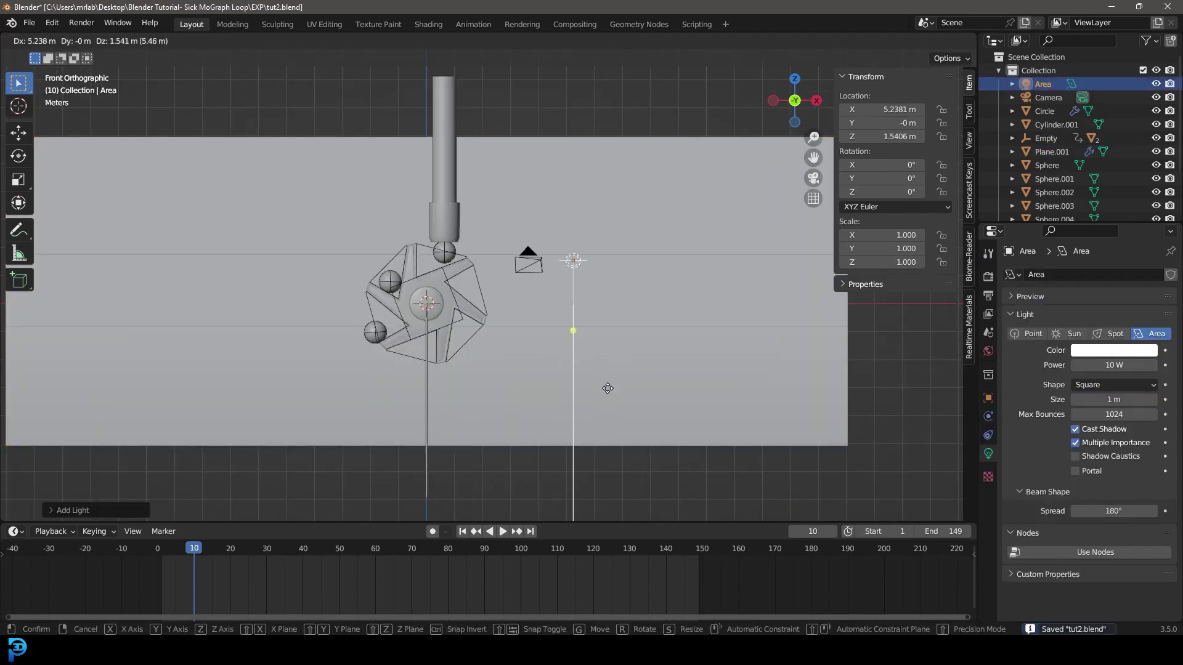
pyautogui.click(607, 389)
pyautogui.press('r')
pyautogui.click(441, 348)
pyautogui.moveTo(441, 348); pyautogui.dragTo(715, 368, button='middle')
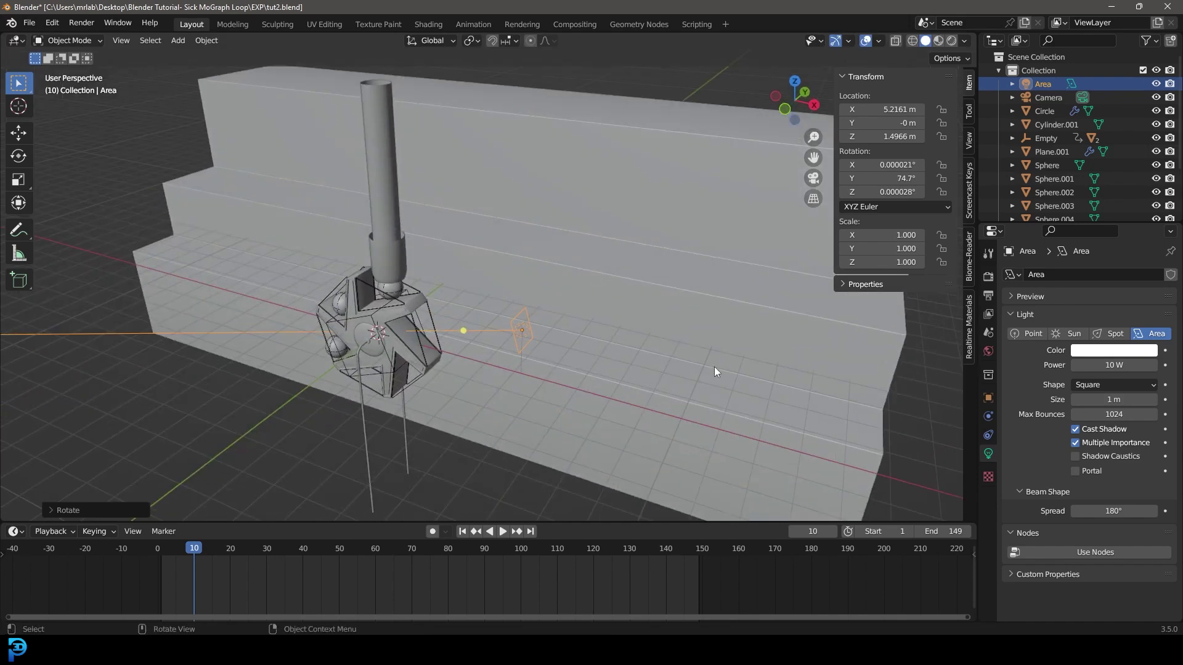
# Set the area light to 590 W, scale it 2.951×, and preview in Rendered shading.
pyautogui.click(1125, 365)
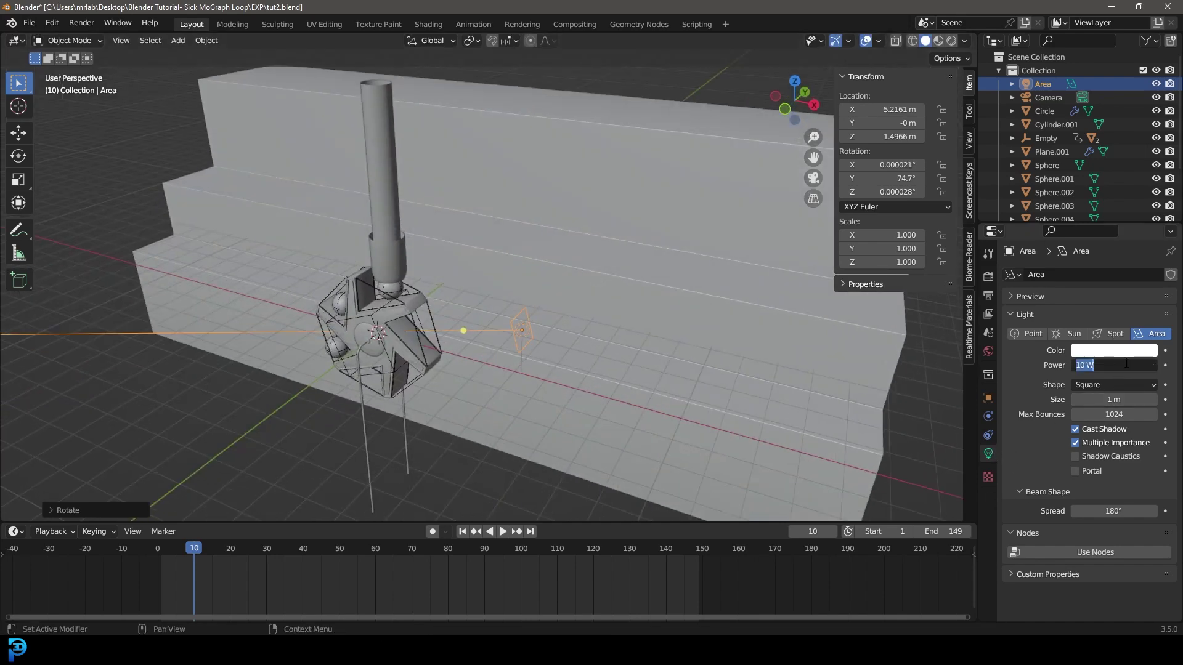
pyautogui.write('590')
pyautogui.press('Return')
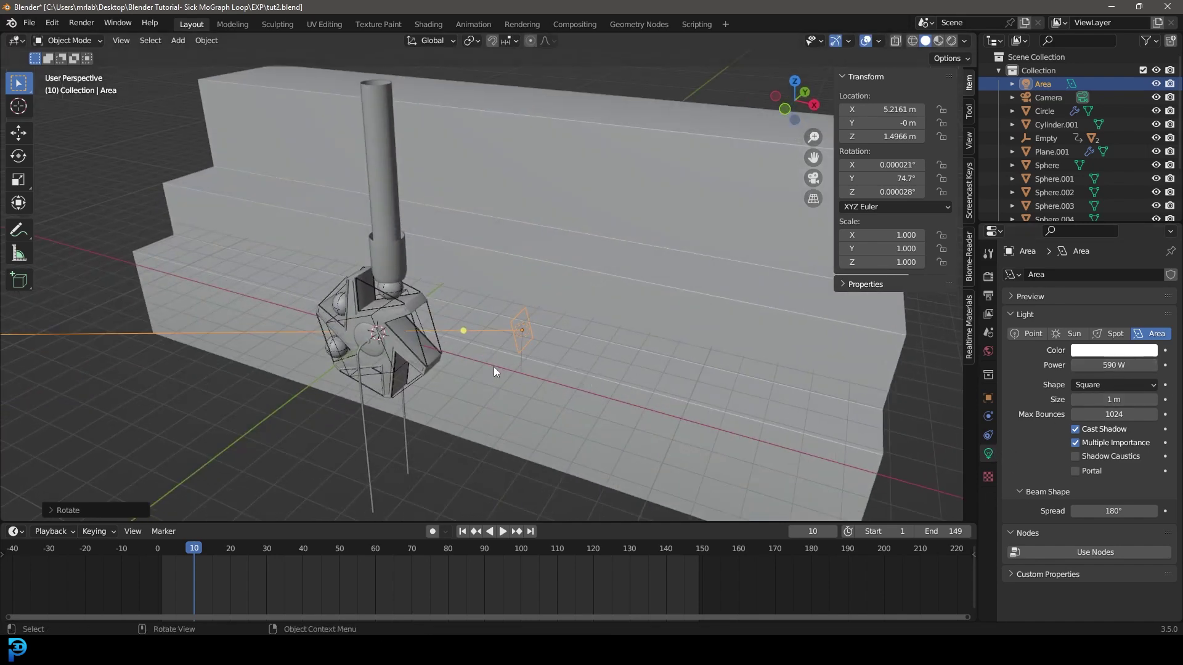
pyautogui.press('s')
pyautogui.click(740, 480)
pyautogui.moveTo(645, 390); pyautogui.dragTo(467, 306, button='middle')
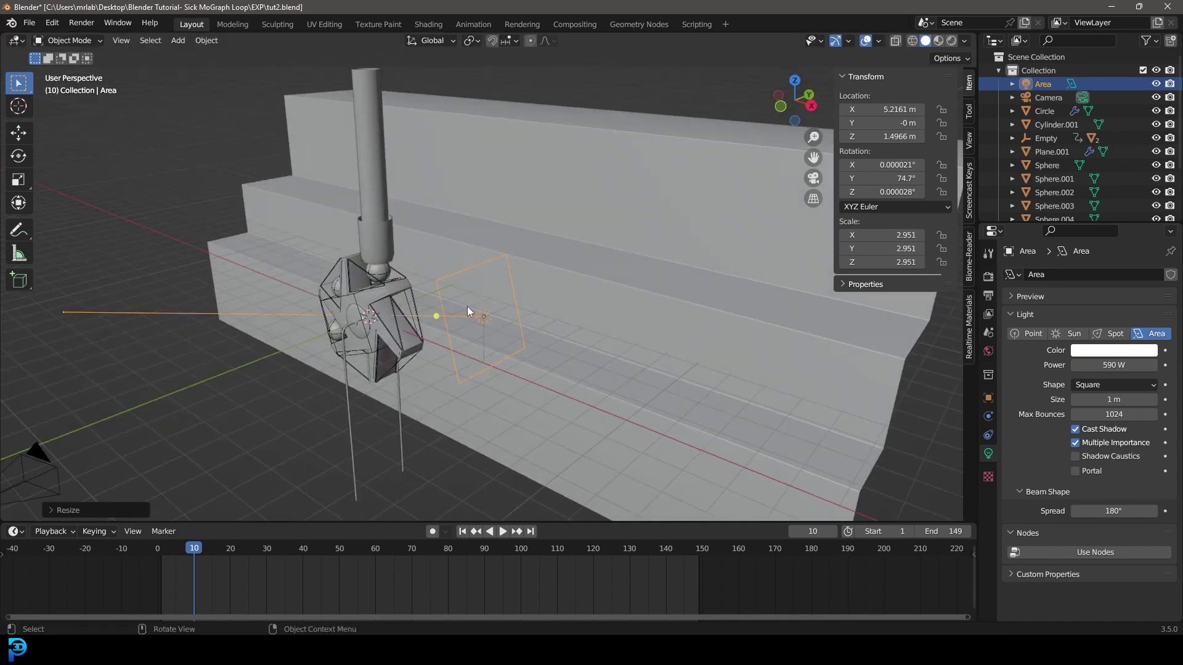
pyautogui.press('z')
pyautogui.click(468, 250)
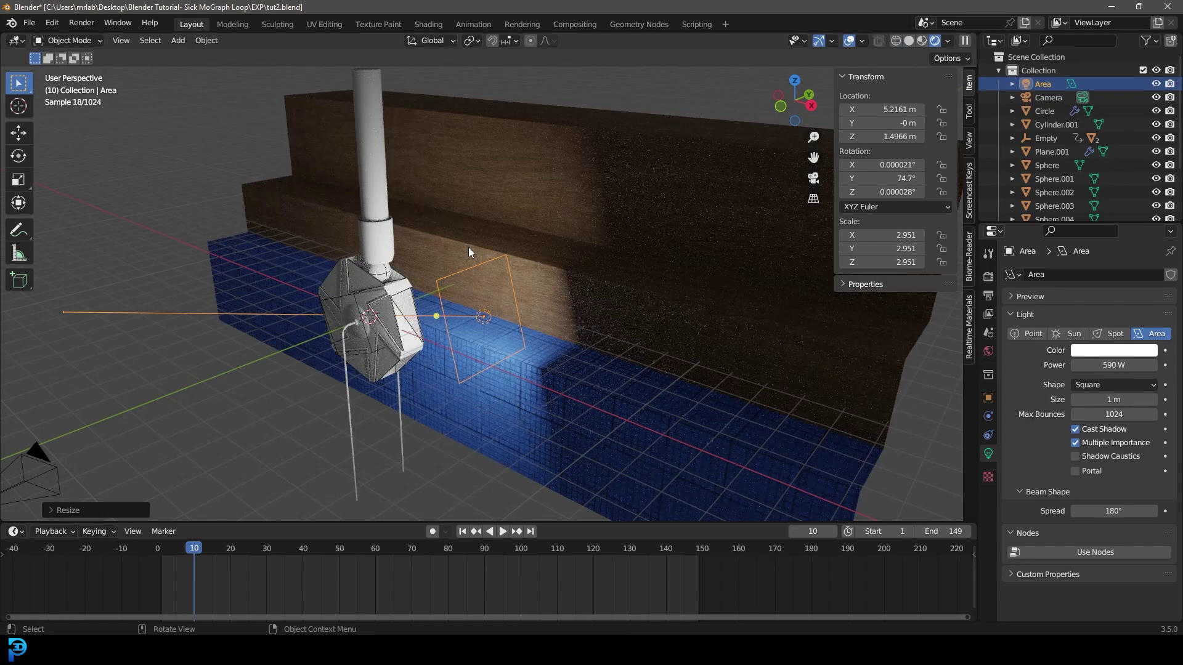
pyautogui.press('KP_7')
# Duplicate the area light to the left of the star and rotate the copy toward it.
pyautogui.keyDown('shift'); pyautogui.moveTo(527, 297); pyautogui.dragTo(591, 194, button='middle'); pyautogui.keyUp('shift')
pyautogui.hotkey('shift', 'd')
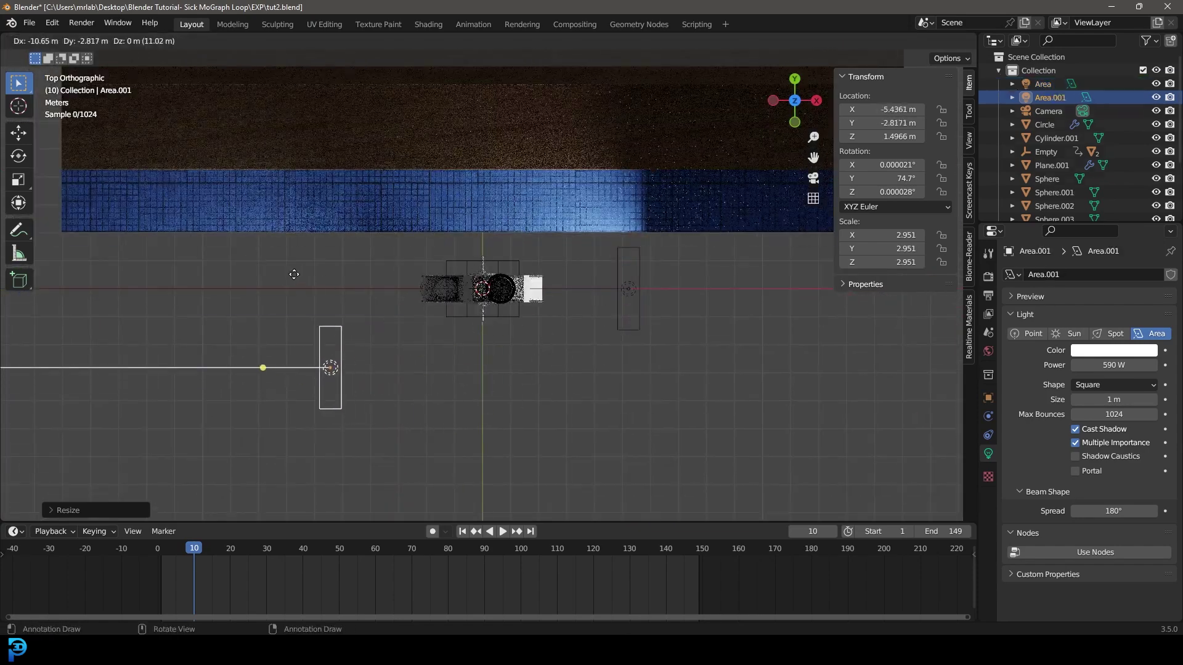
pyautogui.click(371, 191)
pyautogui.press('r')
pyautogui.click(464, 135)
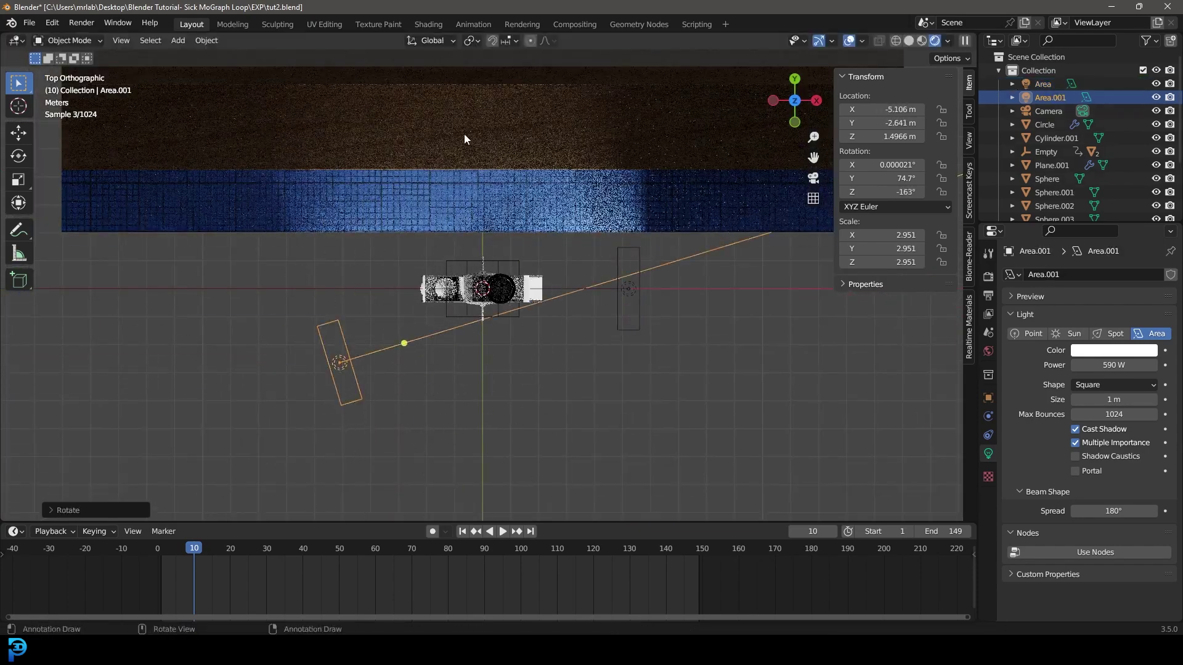
pyautogui.scroll(-2, 467, 222)
# Add a third area light, Area.002, raised to about X −7.31, Z 4.86 and aimed down at the star.
pyautogui.hotkey('shift', 'd')
pyautogui.click(439, 154)
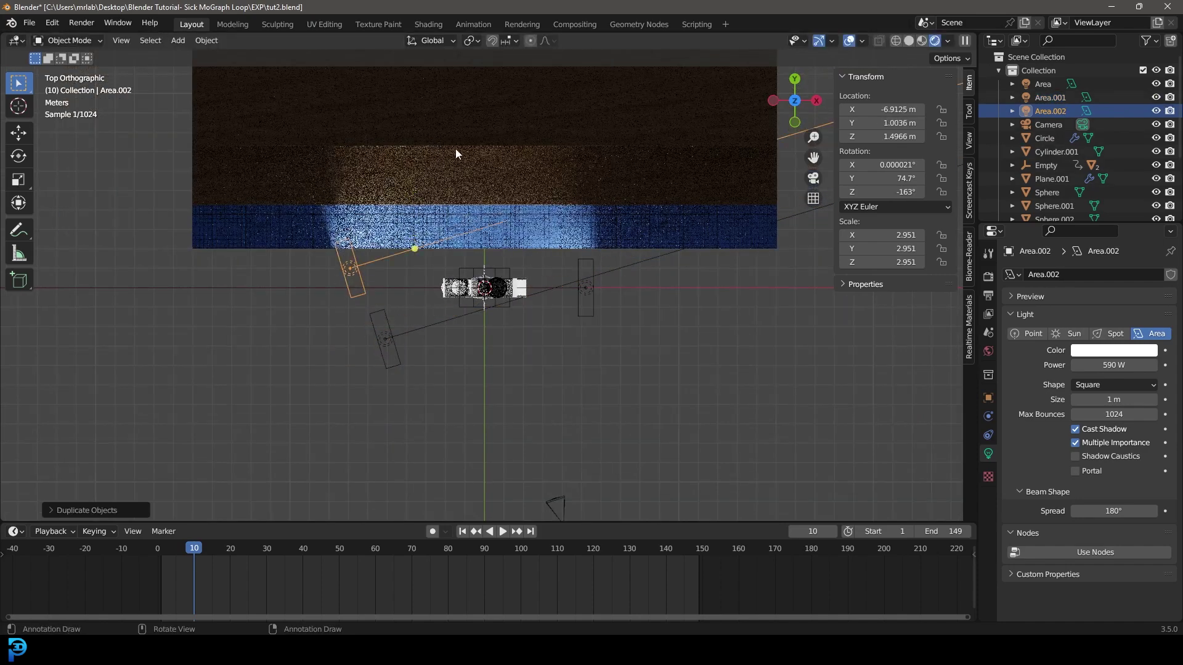
pyautogui.press('r')
pyautogui.click(508, 308)
pyautogui.moveTo(507, 308); pyautogui.dragTo(727, 239, button='middle')
pyautogui.press('g')
pyautogui.click(523, 165)
pyautogui.press('r')
pyautogui.click(585, 251)
pyautogui.moveTo(585, 252)
pyautogui.mouseDown(button='middle')
pyautogui.moveTo(741, 180)
pyautogui.moveTo(604, 238)
pyautogui.mouseUp(button='middle')
# Switch to the camera view and set a render region covering the camera frame.
pyautogui.press('KP_0')
pyautogui.scroll(4, 568, 228)
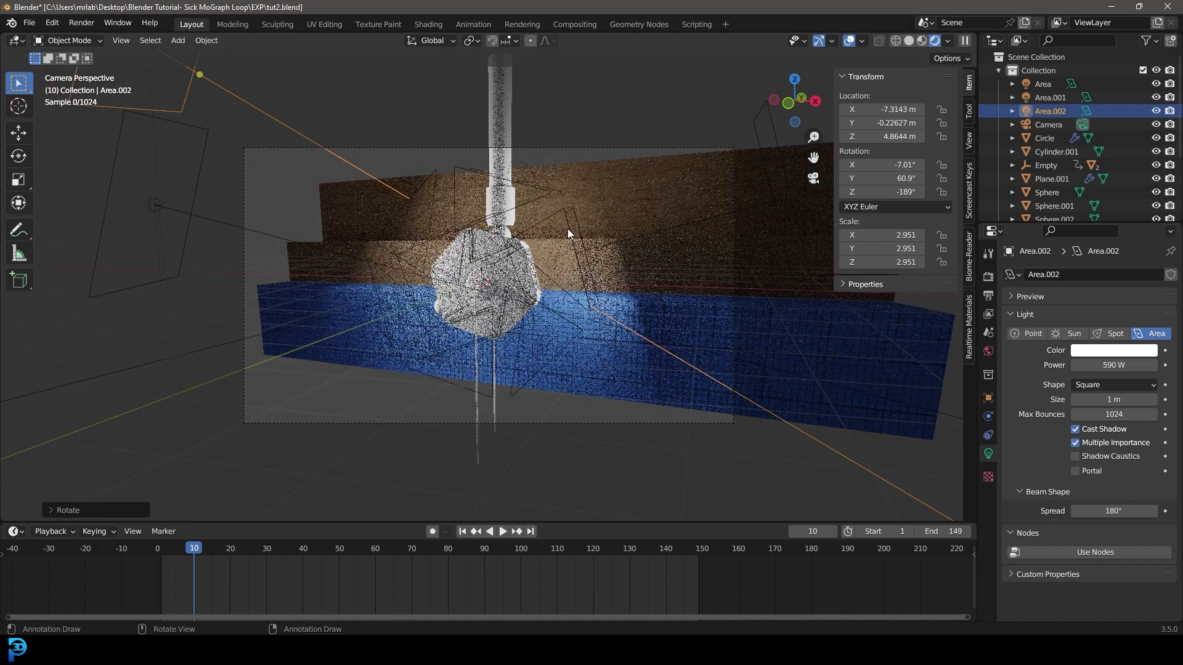
pyautogui.keyDown('shift'); pyautogui.moveTo(517, 234); pyautogui.dragTo(512, 239, button='middle'); pyautogui.keyUp('shift')
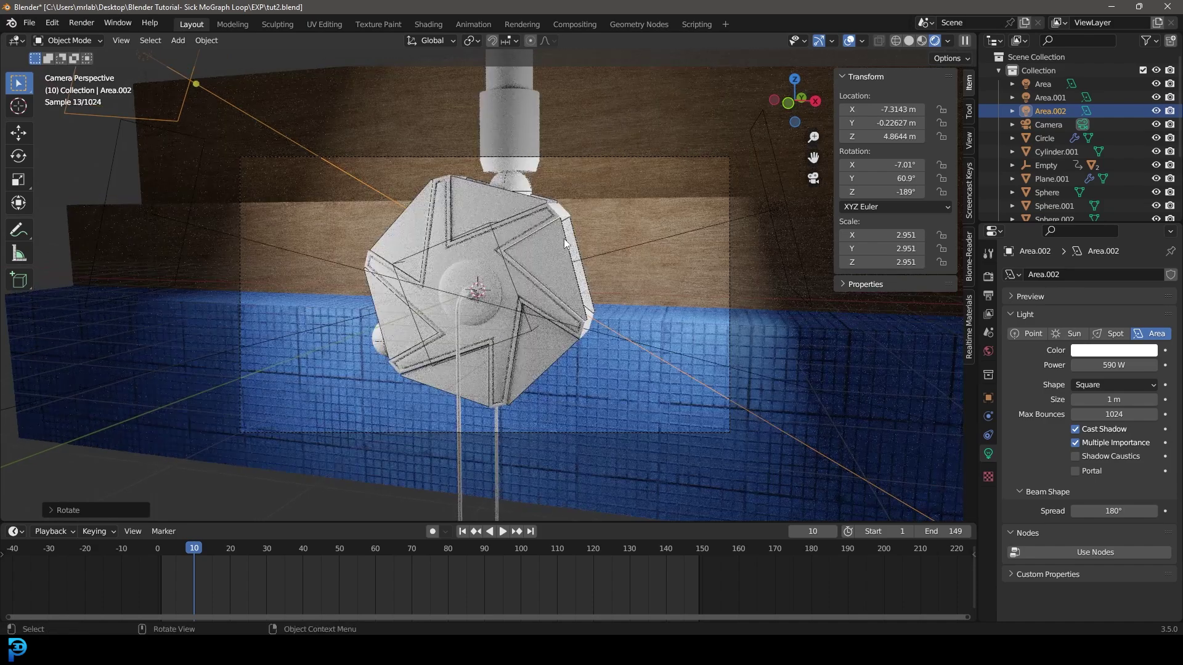
pyautogui.hotkey('ctrl', 'b')
pyautogui.moveTo(206, 119); pyautogui.dragTo(764, 484)
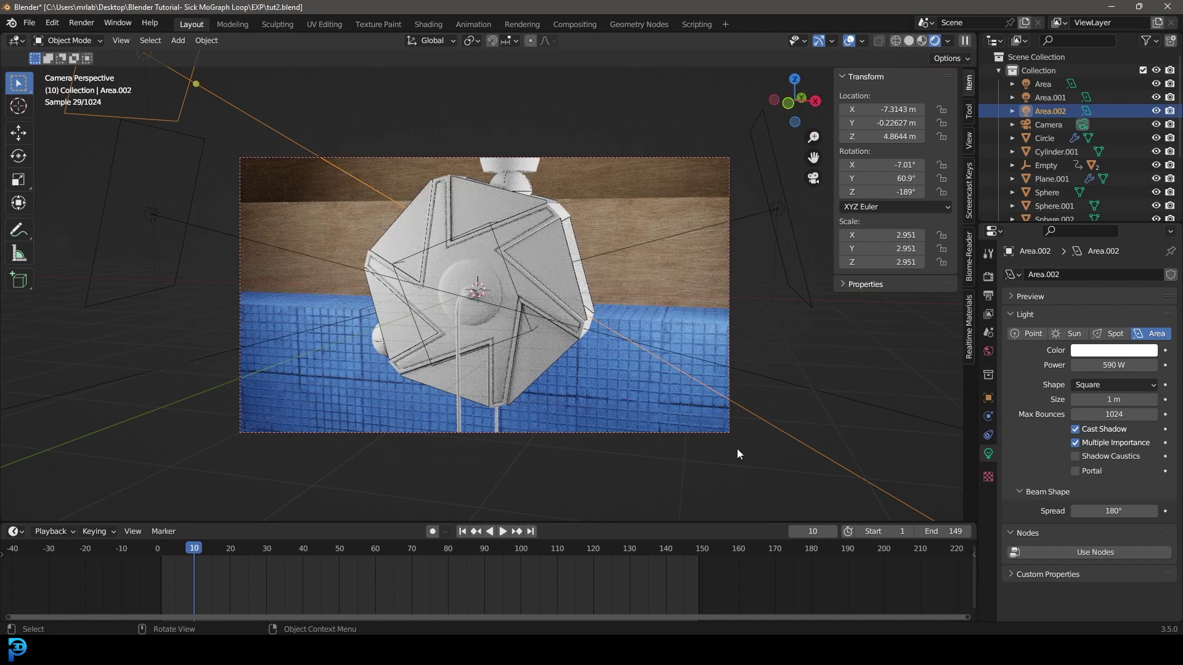
# Drive the world color with a Sky Texture at strength 0.400.
pyautogui.click(988, 351)
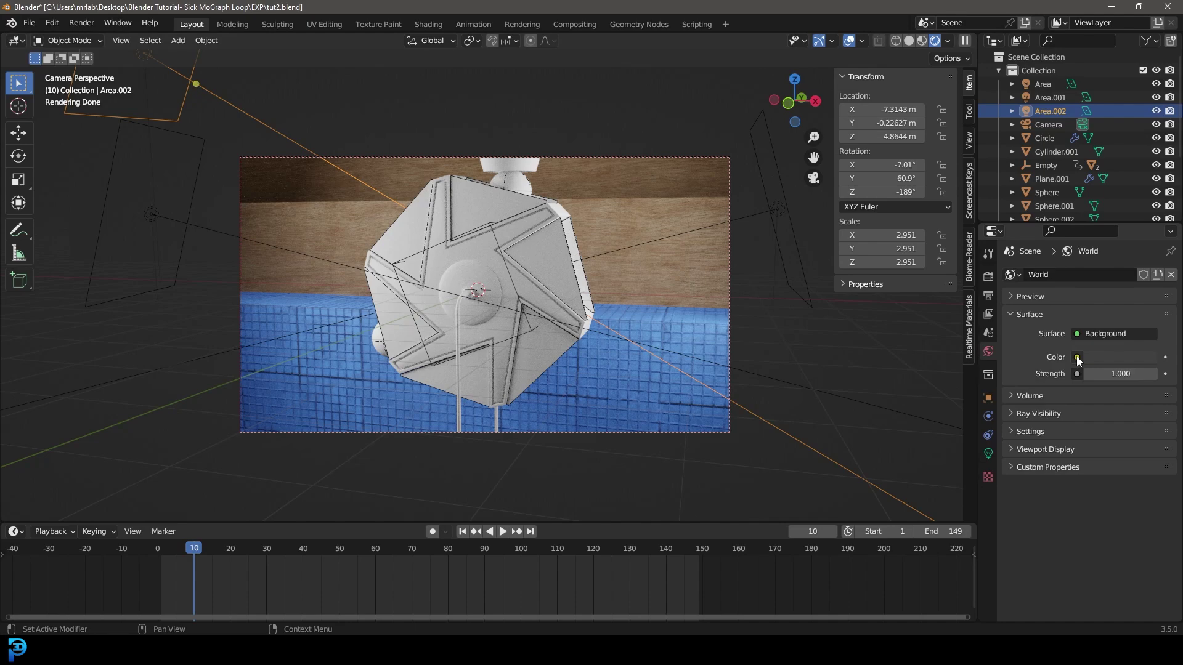
pyautogui.click(1077, 357)
pyautogui.click(768, 505)
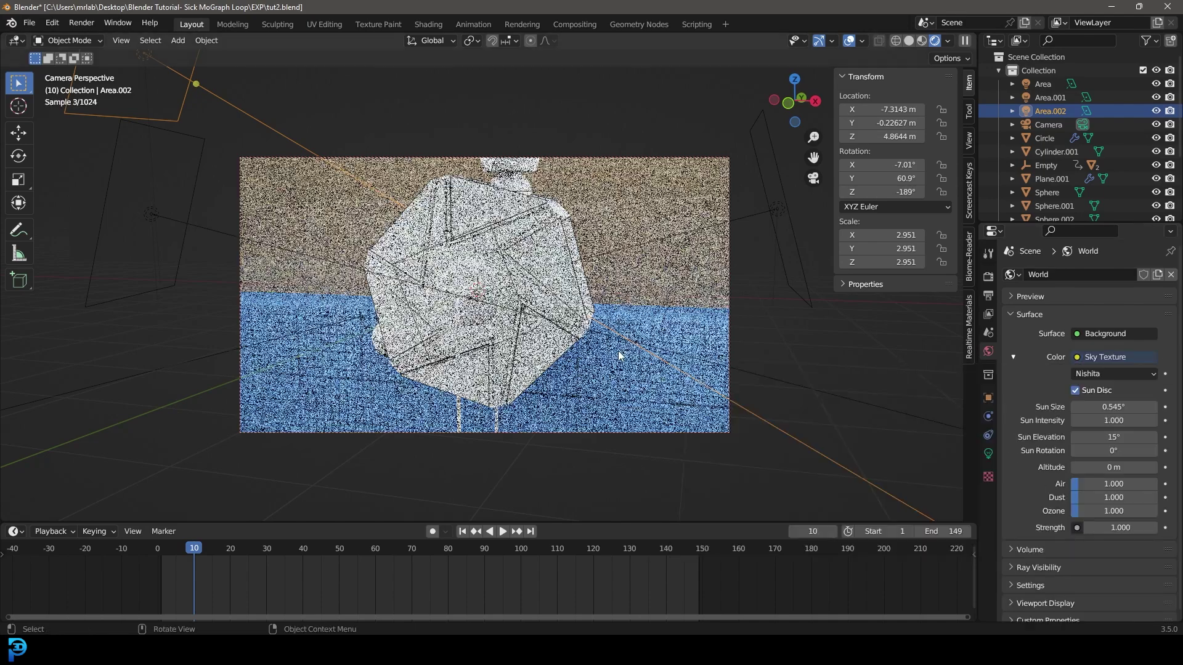
pyautogui.click(1129, 528)
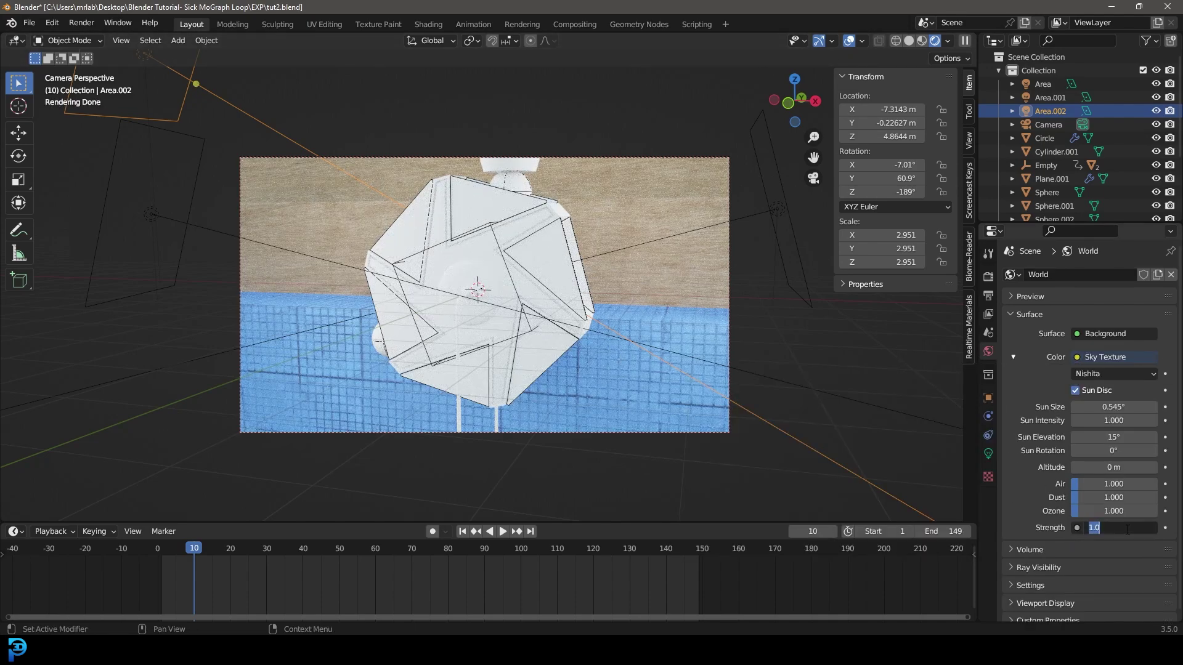
pyautogui.press('Return')
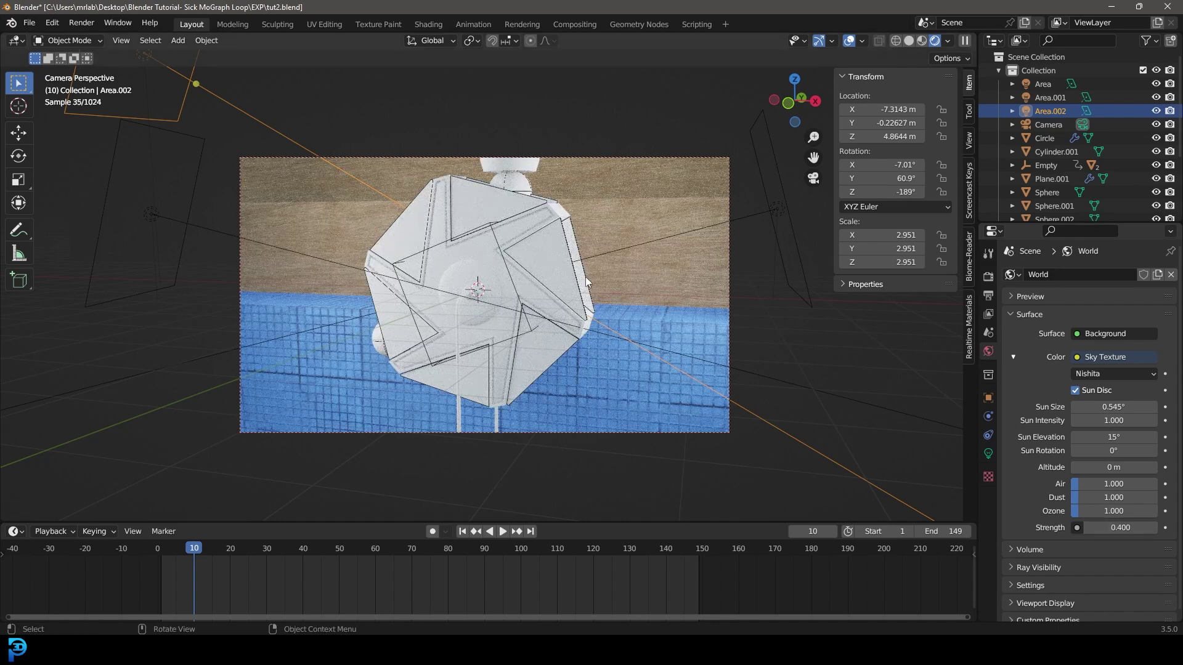
# Switch the world color to an Environment Texture and choose studio_small_03_4k.hdr from the HDRIs folder.
pyautogui.click(1116, 356)
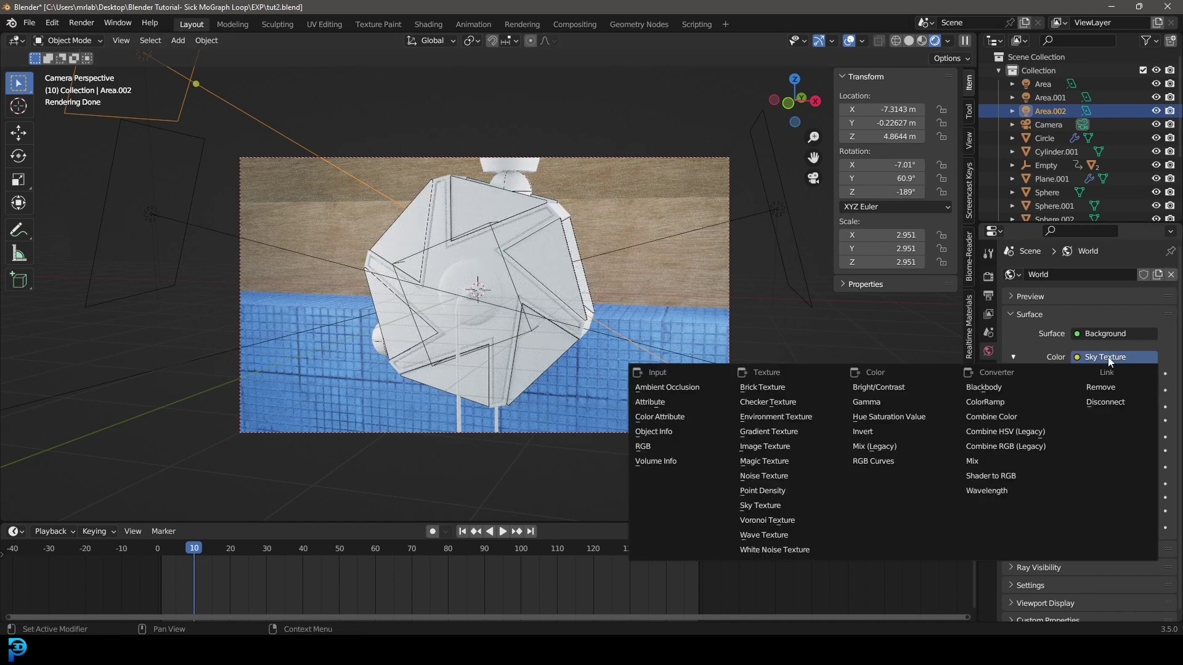
pyautogui.click(797, 418)
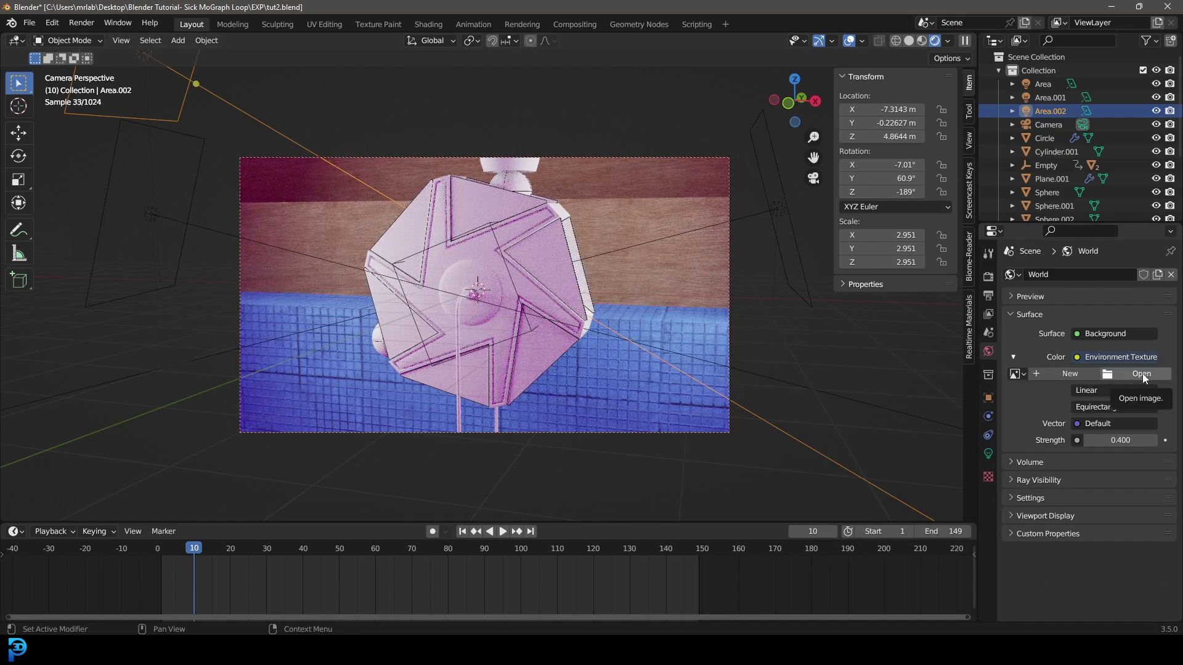
pyautogui.click(1141, 374)
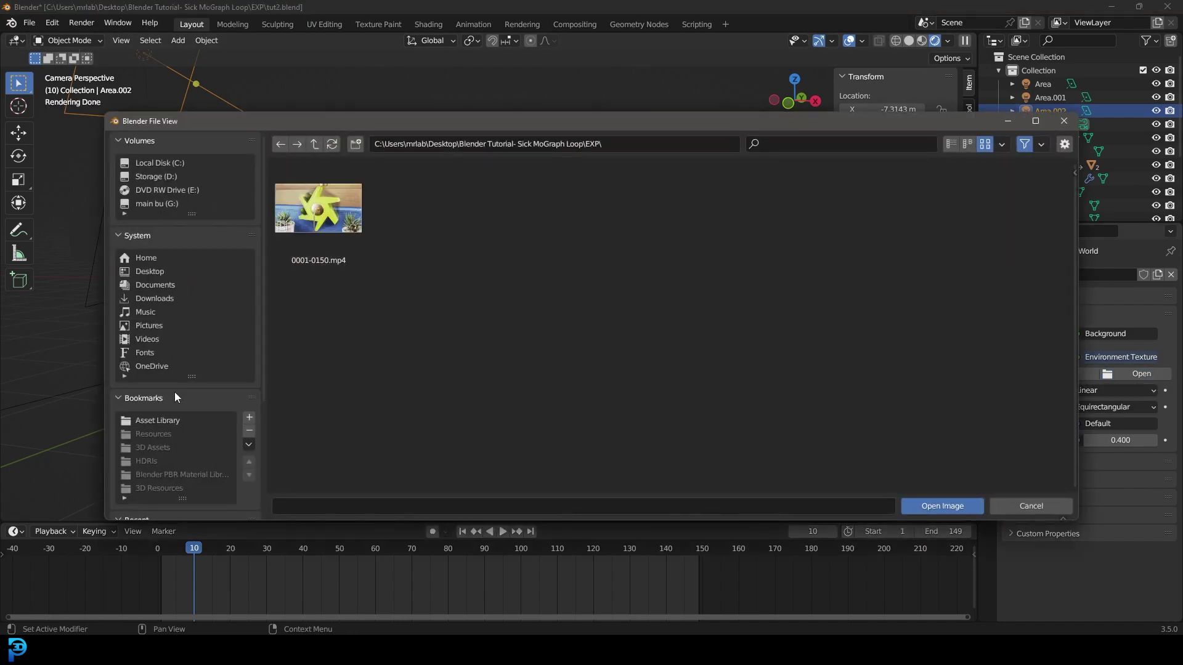
pyautogui.click(159, 420)
pyautogui.click(611, 226)
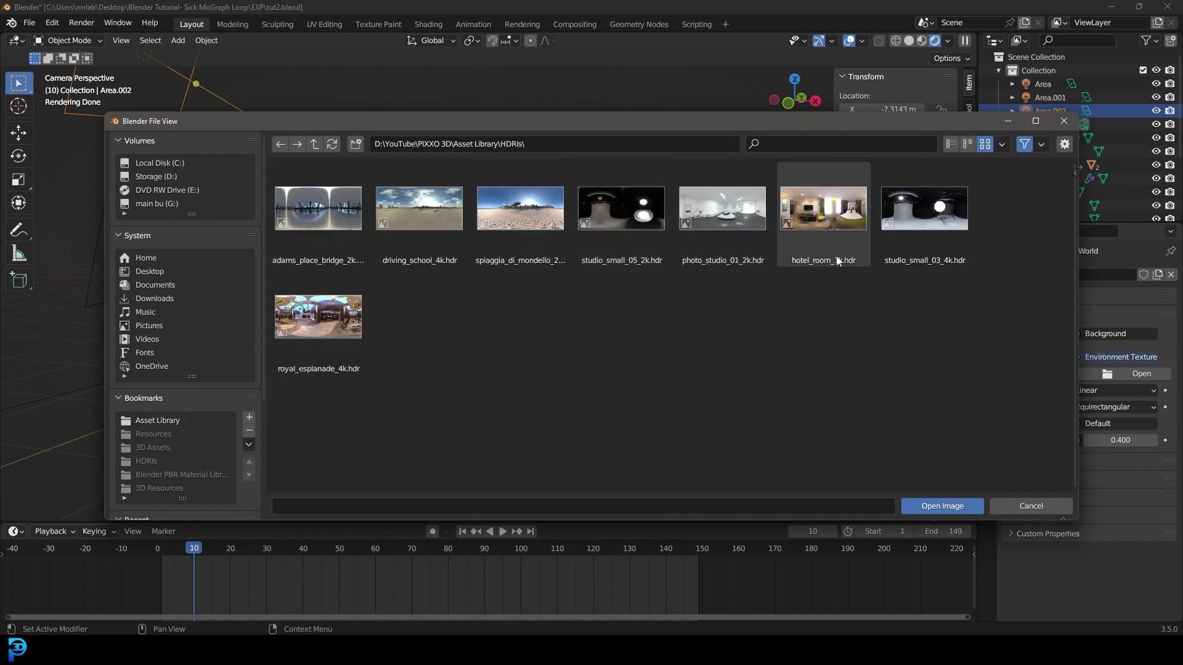
pyautogui.click(924, 213)
# Load the HDR at strength 0.700 and save the file.
pyautogui.click(956, 505)
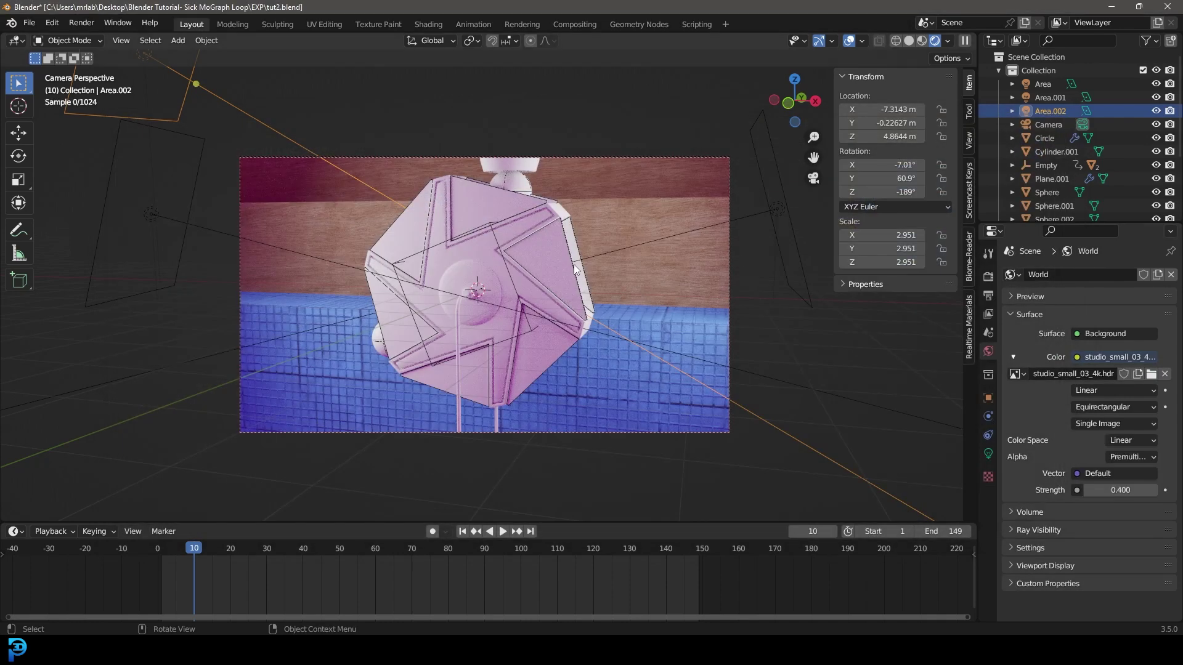
pyautogui.click(1120, 491)
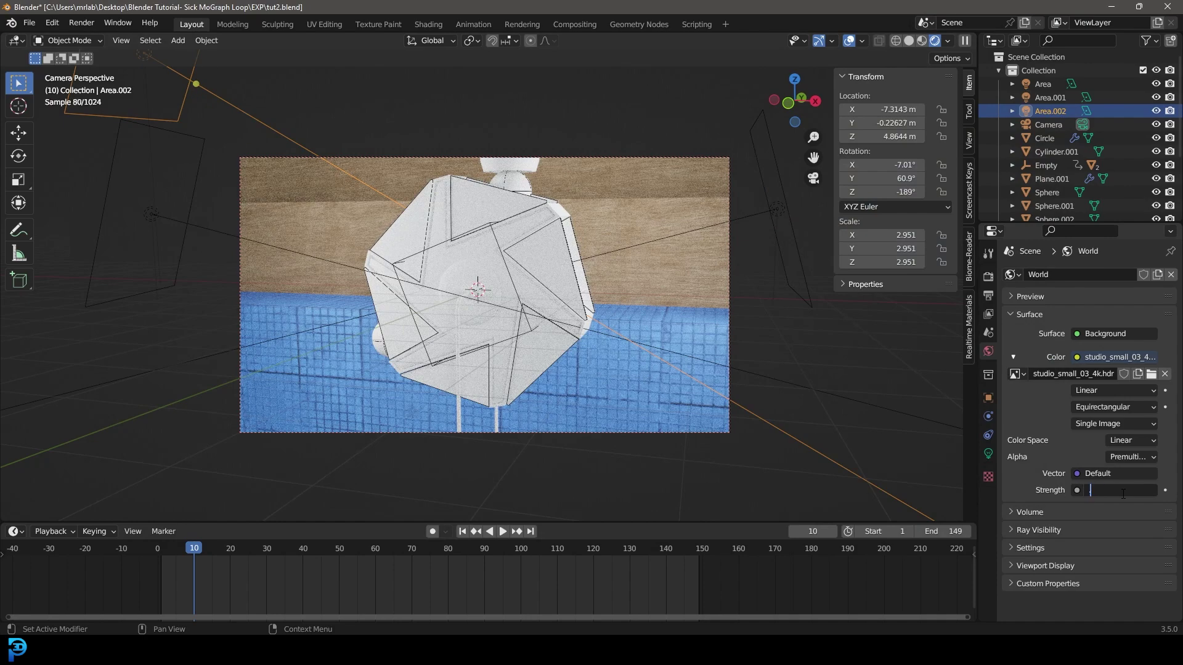
pyautogui.write('0.7')
pyautogui.press('Return')
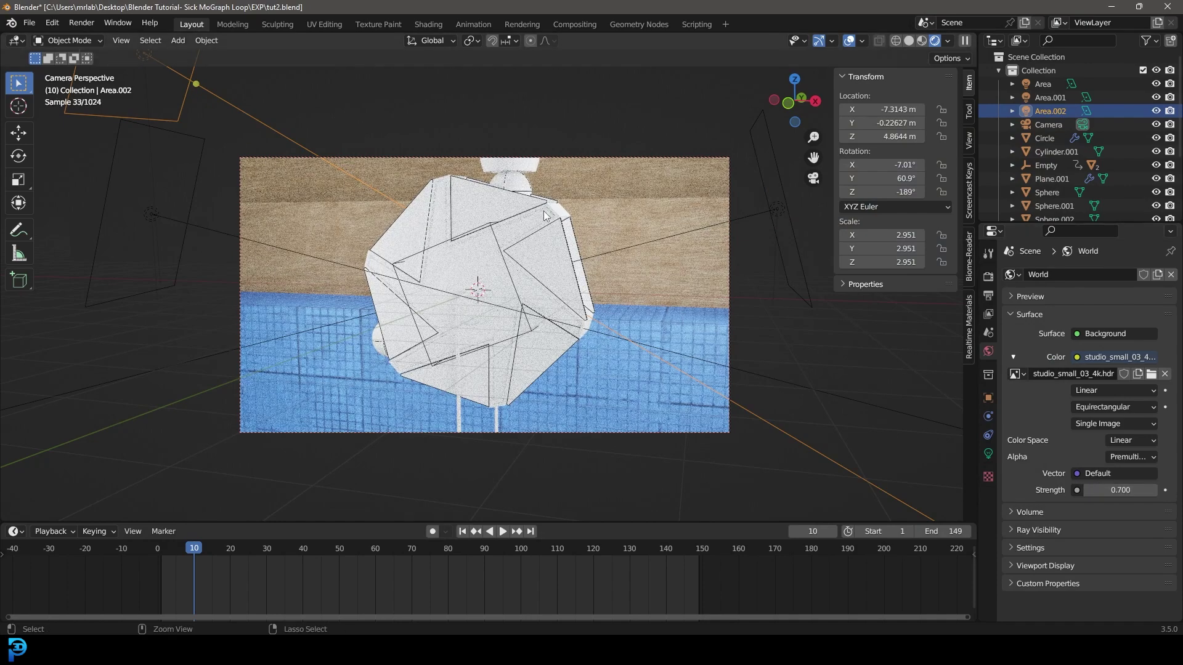
pyautogui.hotkey('ctrl', 's')
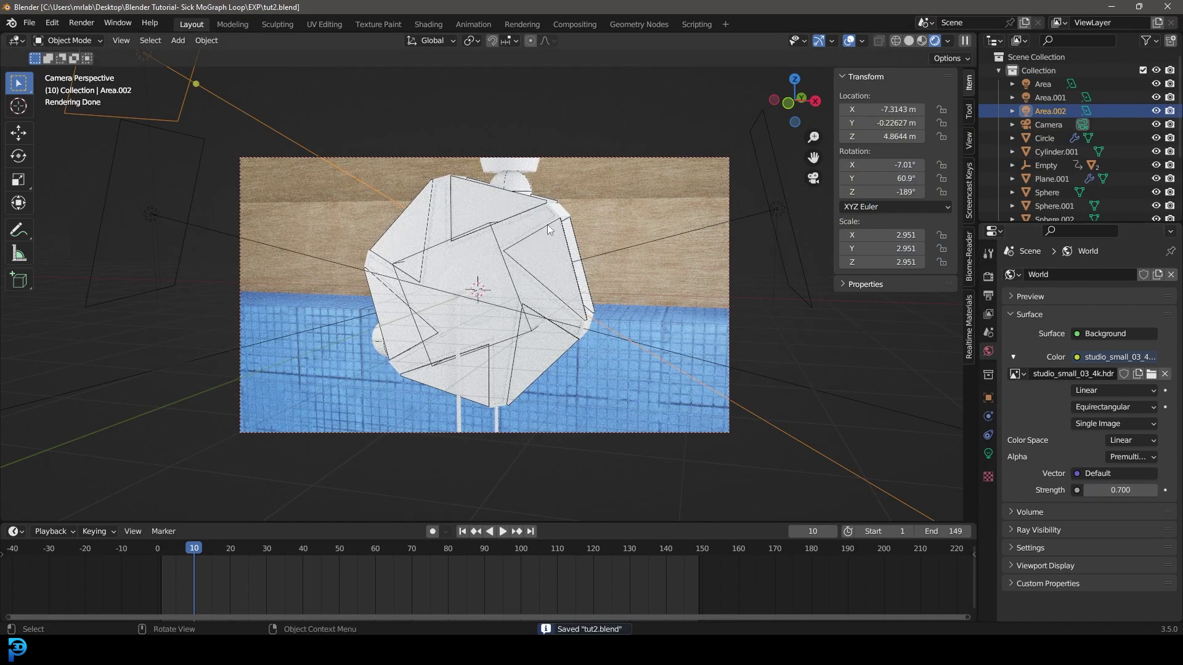
pyautogui.click(557, 212)
# Return to solid shading and create a new material for the star.
pyautogui.press('z')
pyautogui.click(633, 211)
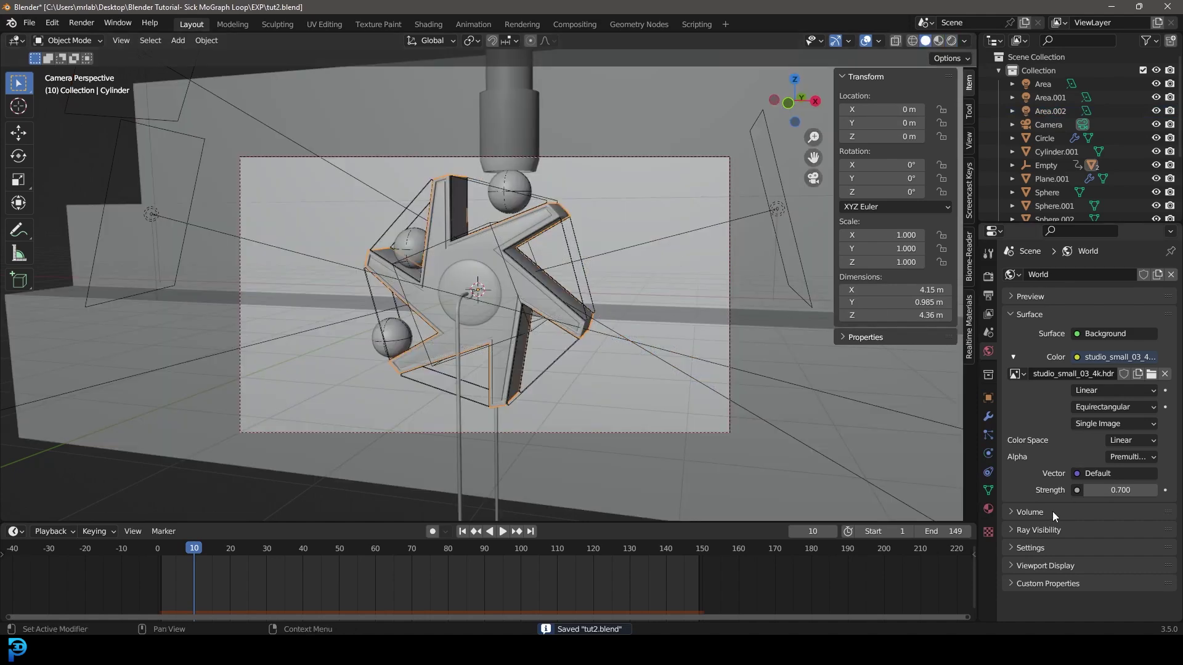
pyautogui.click(988, 508)
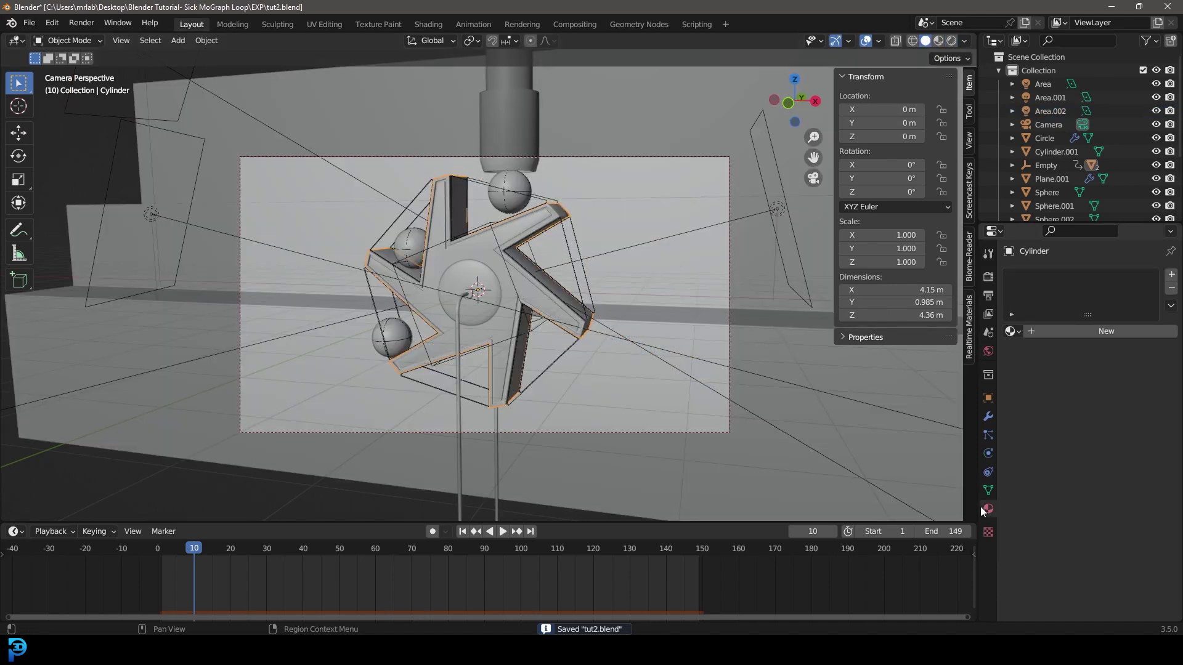
pyautogui.click(1070, 334)
pyautogui.doubleClick(1086, 328)
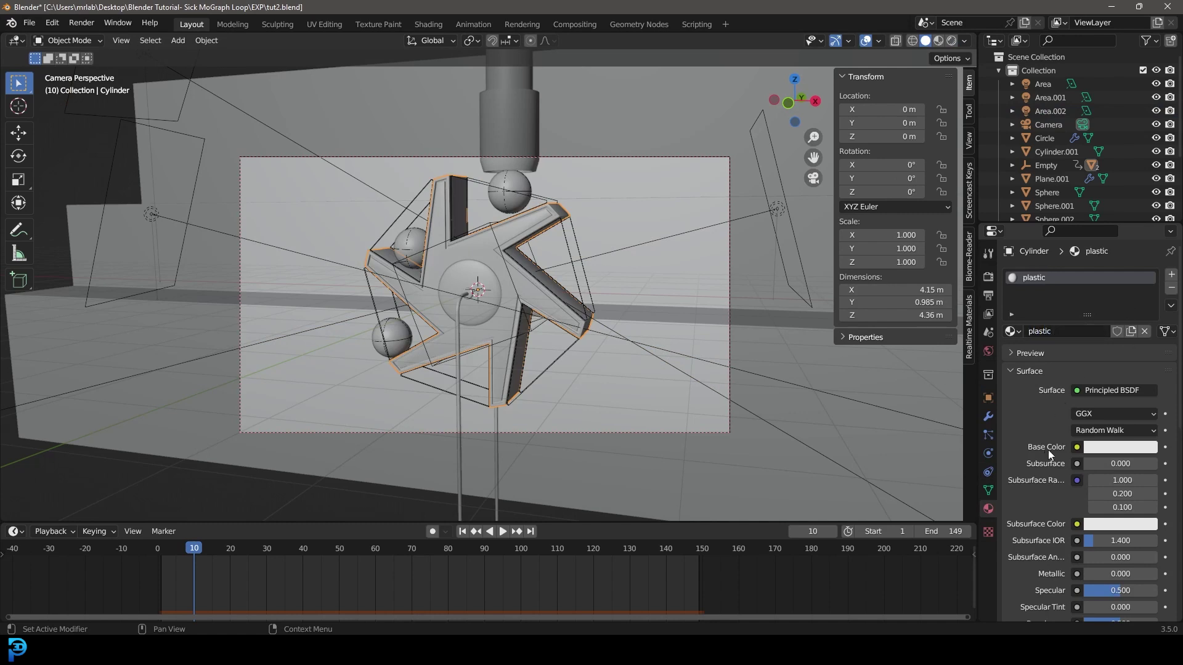
# Make the star's material a saturated green with roughness 0.202 and clearcoat about 0.509.
pyautogui.click(1118, 448)
pyautogui.click(1070, 295)
pyautogui.moveTo(1070, 295); pyautogui.dragTo(1059, 292)
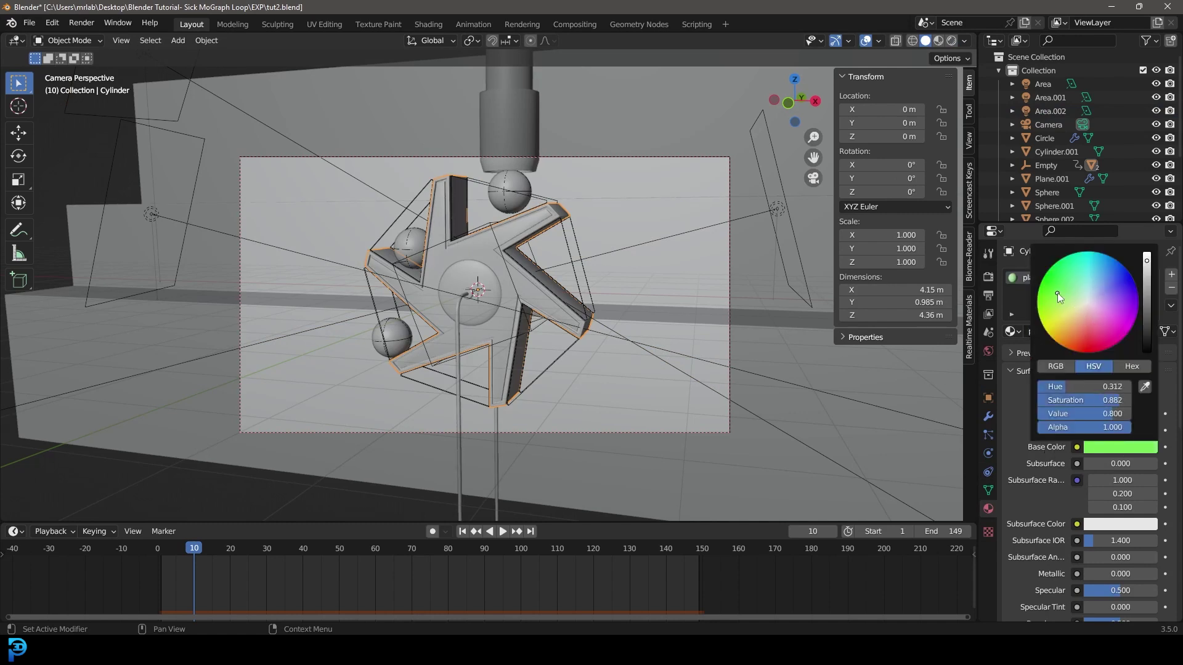
pyautogui.scroll(-3, 1033, 505)
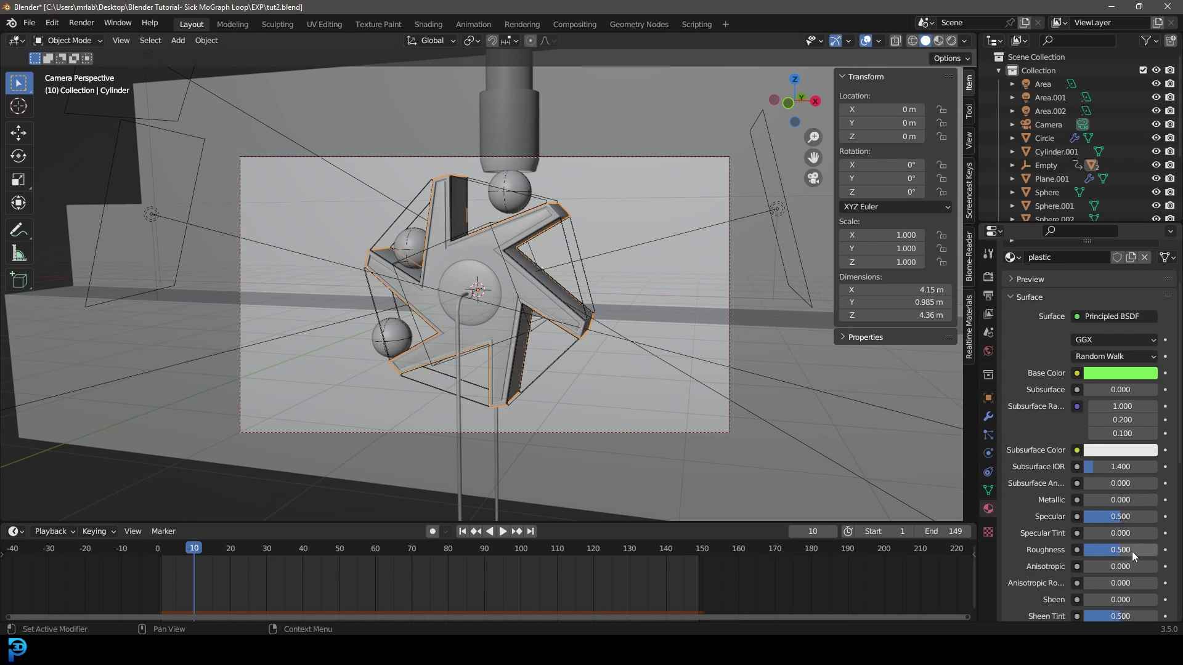
pyautogui.moveTo(1109, 550); pyautogui.dragTo(1099, 549)
pyautogui.scroll(-7, 1032, 497)
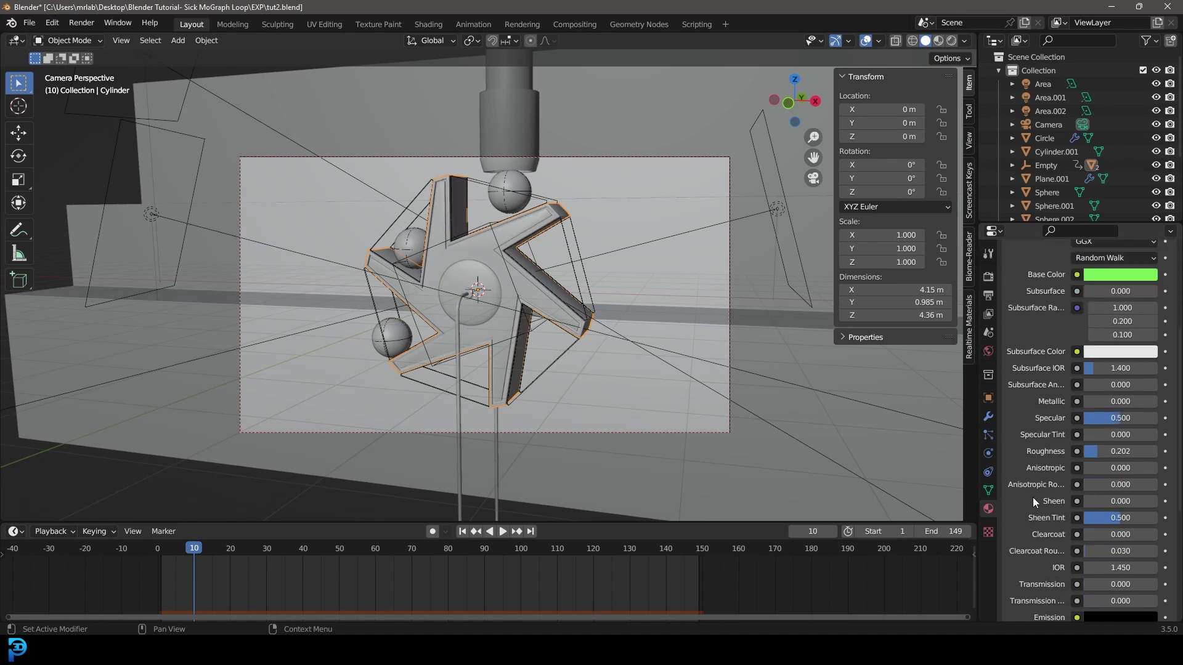
pyautogui.scroll(-1, 1050, 550)
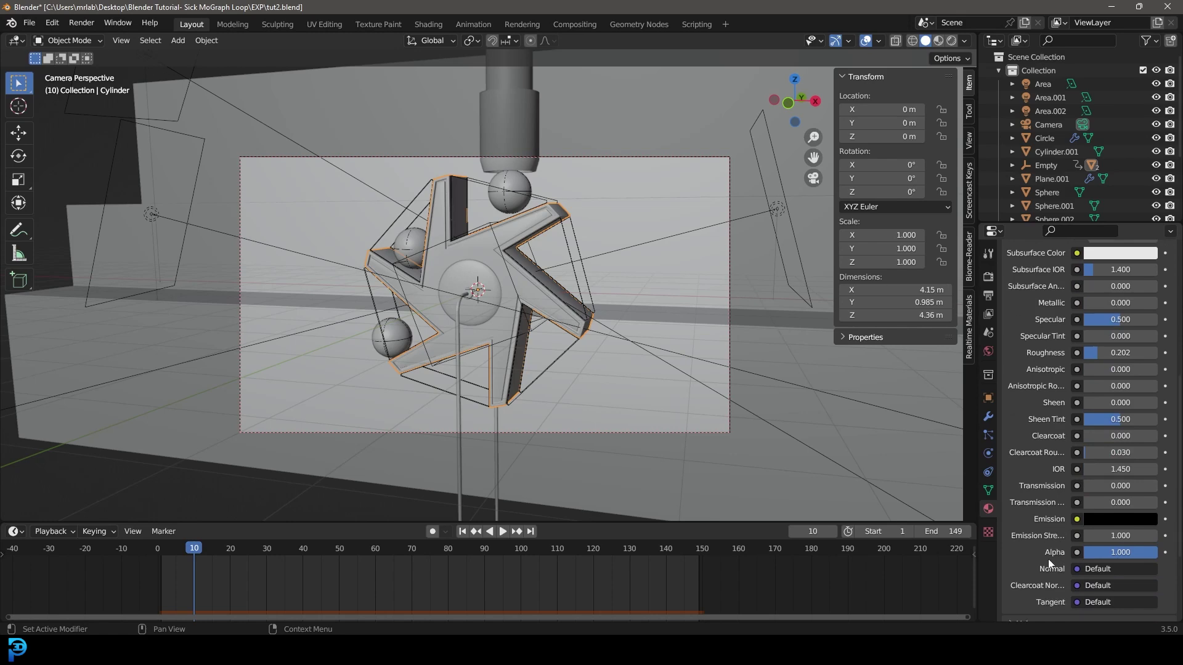
pyautogui.moveTo(979, 431); pyautogui.dragTo(870, 431)
pyautogui.moveTo(1047, 409); pyautogui.dragTo(1085, 408)
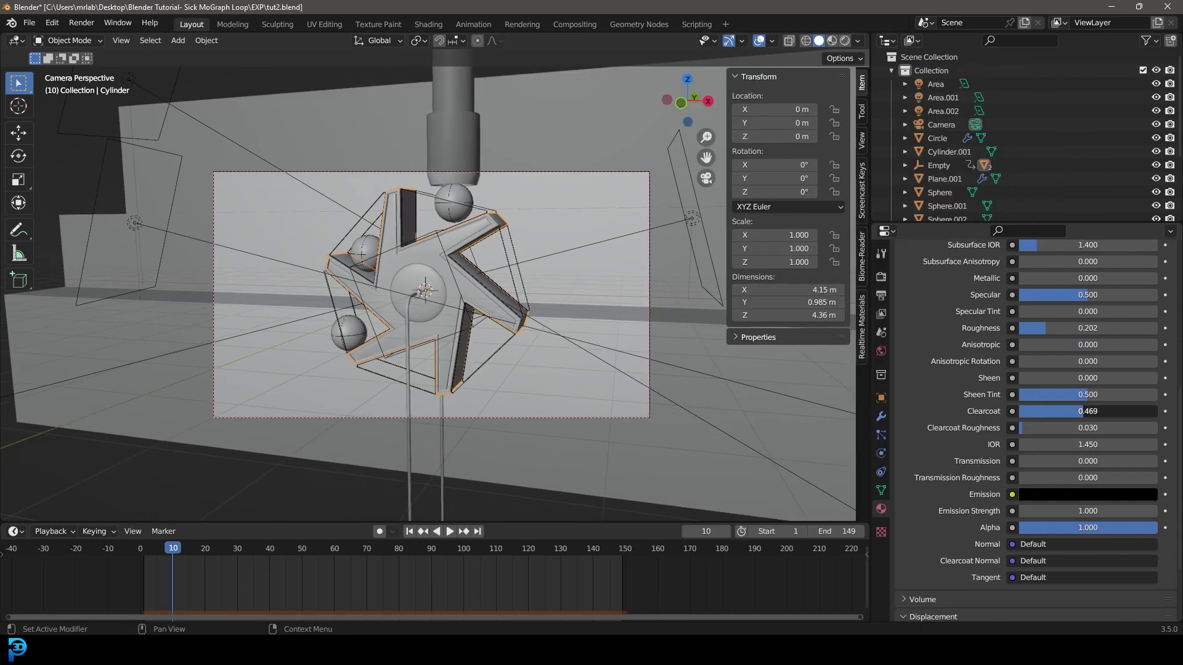
pyautogui.scroll(2, 412, 245)
# Save the file and check the star in rendered shading before returning to solid.
pyautogui.hotkey('ctrl', 's')
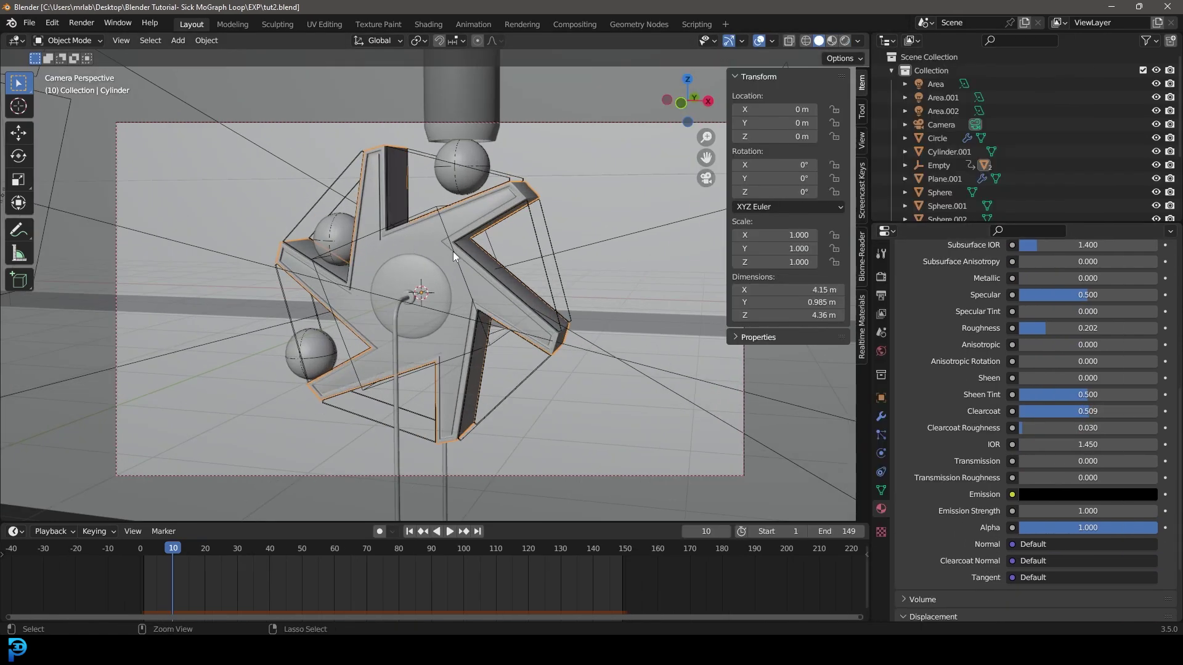
pyautogui.press('z')
pyautogui.click(583, 190)
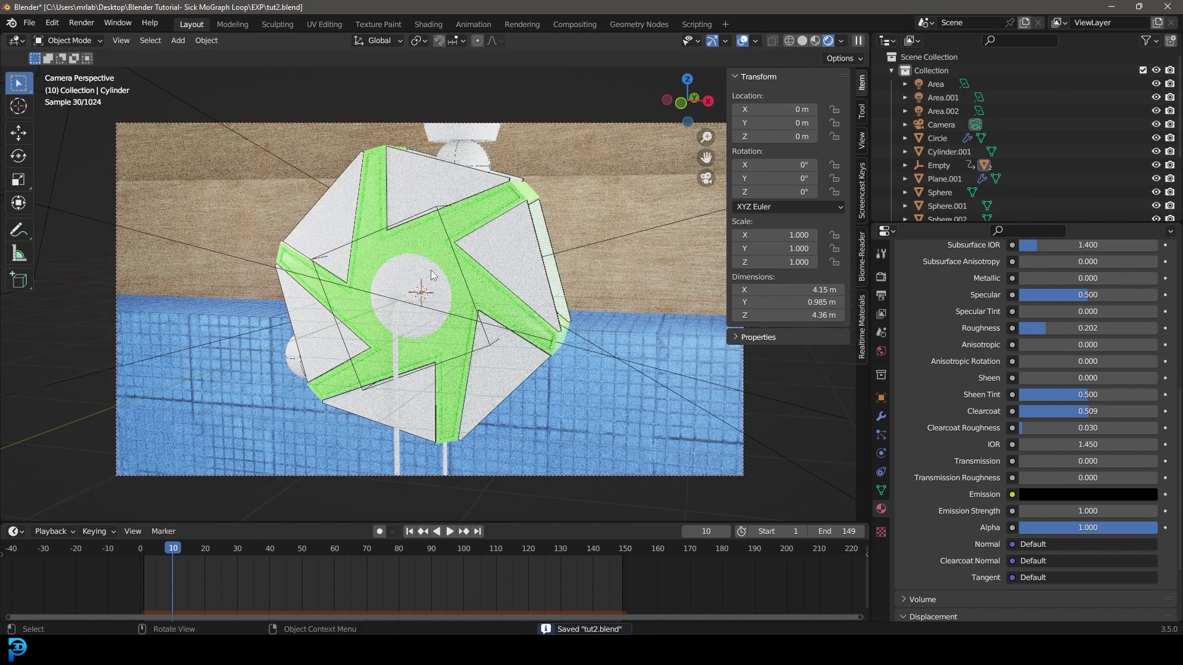
pyautogui.press('z')
pyautogui.click(524, 240)
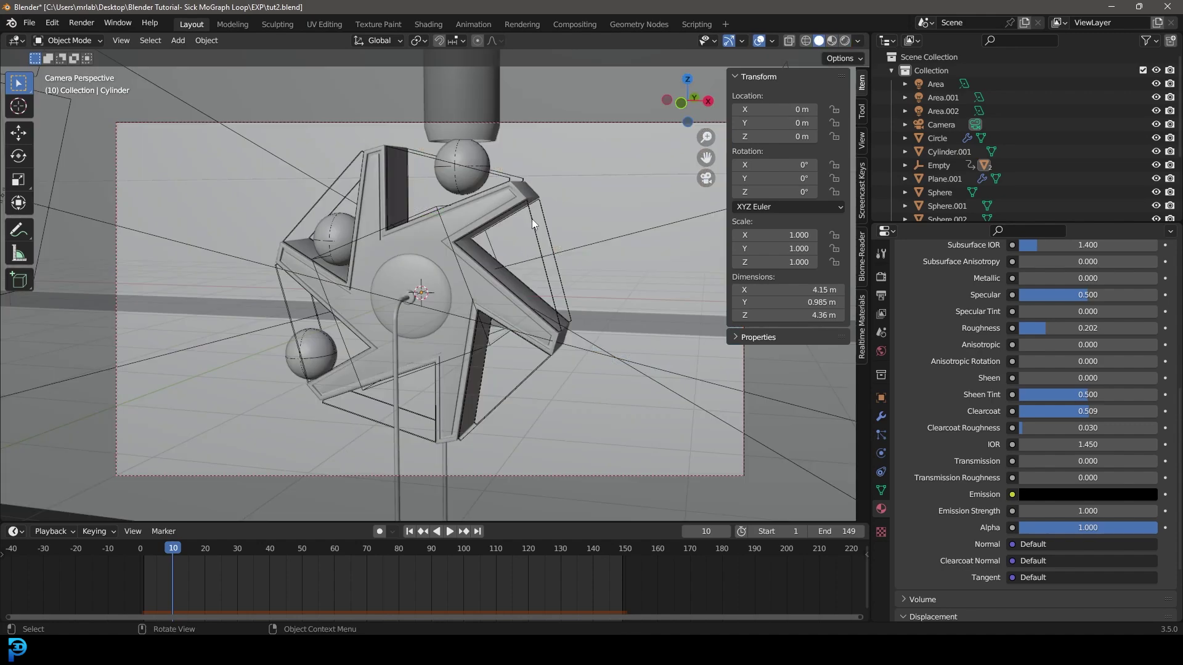
# Give the plane cage around the star a new material named glass.
pyautogui.click(531, 219)
pyautogui.click(1042, 331)
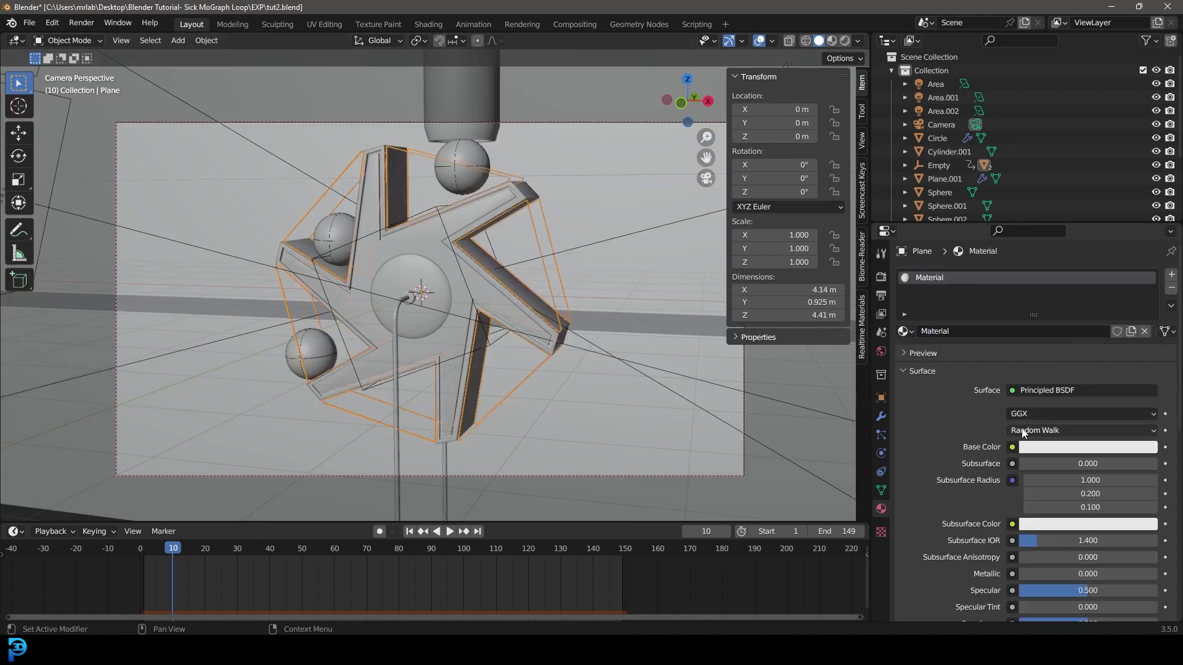
pyautogui.doubleClick(959, 331)
pyautogui.write('glass')
pyautogui.press('Return')
# Set the glass to full transmission 1.000 and roughness 0.044, and preview it rendered.
pyautogui.scroll(-12, 970, 369)
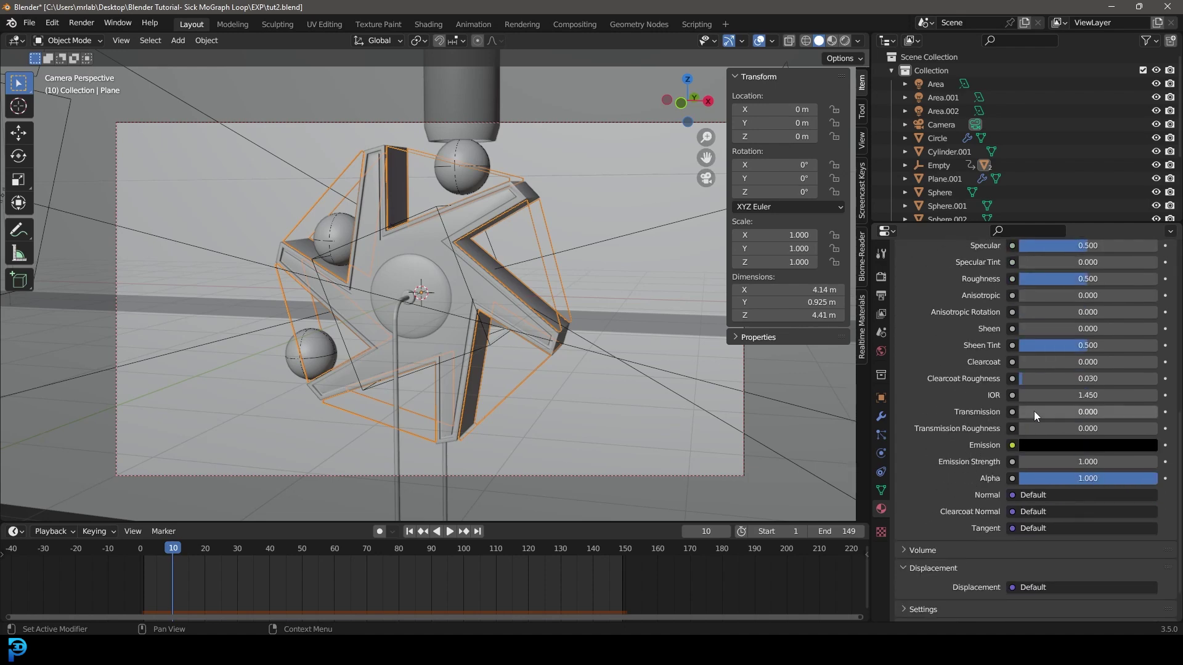
pyautogui.moveTo(1034, 411); pyautogui.dragTo(1152, 412)
pyautogui.scroll(7, 930, 388)
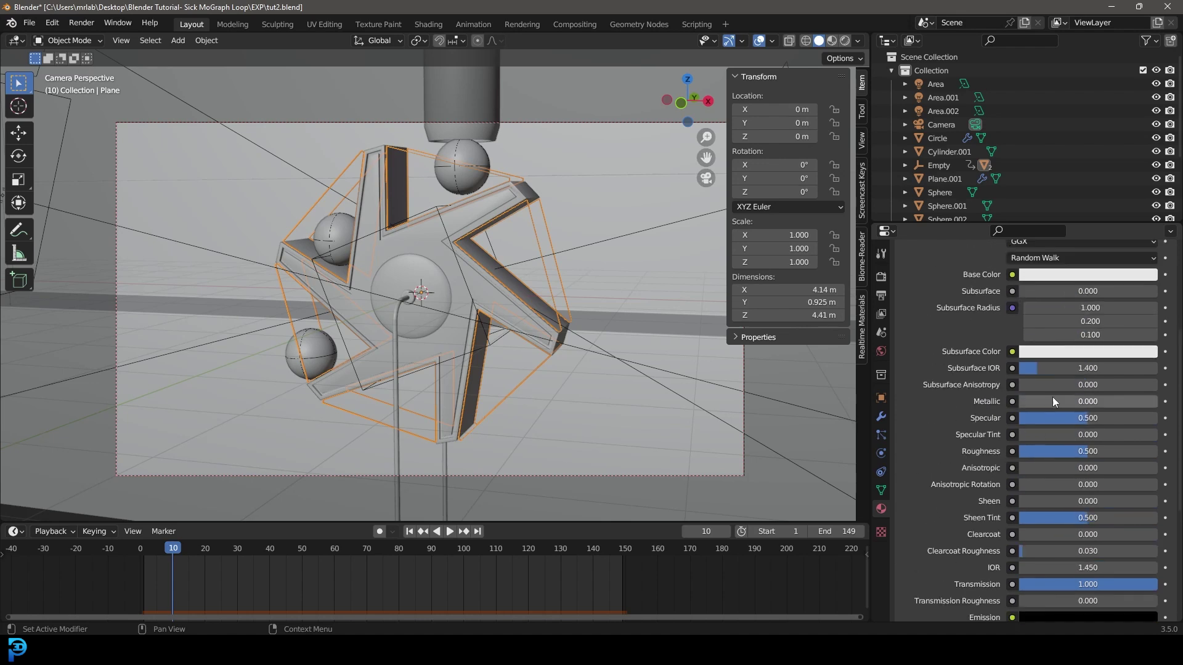
pyautogui.moveTo(1029, 457)
pyautogui.mouseDown()
pyautogui.moveTo(985, 457)
pyautogui.moveTo(1025, 451)
pyautogui.mouseUp()
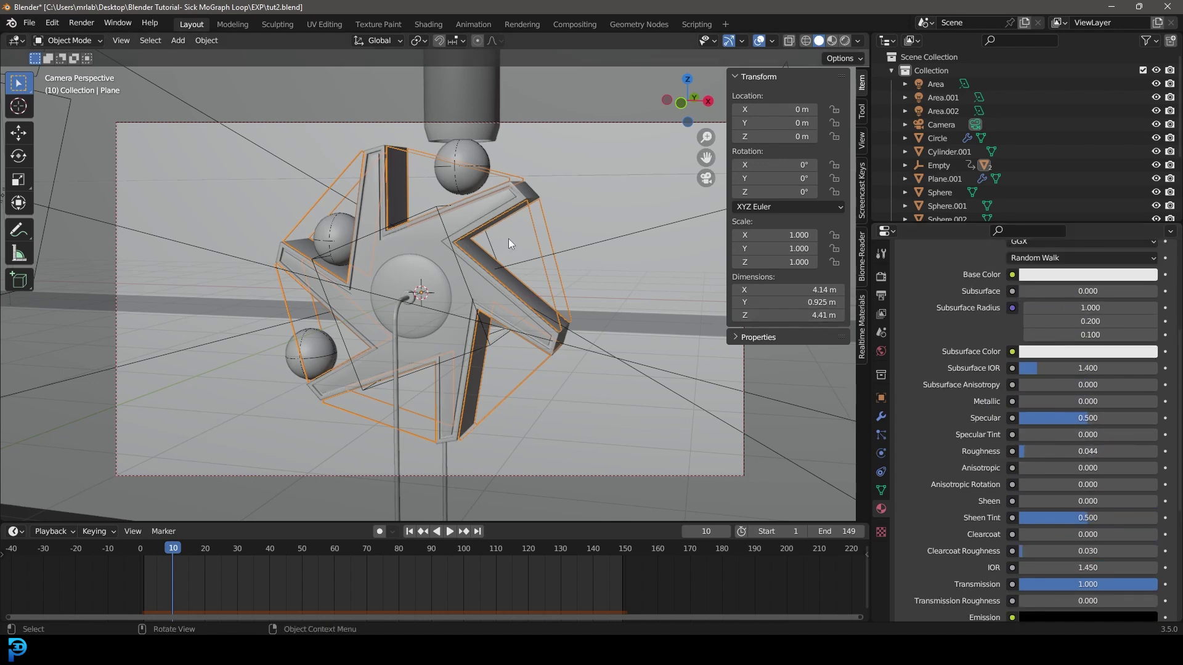
pyautogui.keyDown('shift'); pyautogui.moveTo(491, 247); pyautogui.dragTo(531, 265, button='middle'); pyautogui.keyUp('shift')
pyautogui.press('z')
pyautogui.click(533, 190)
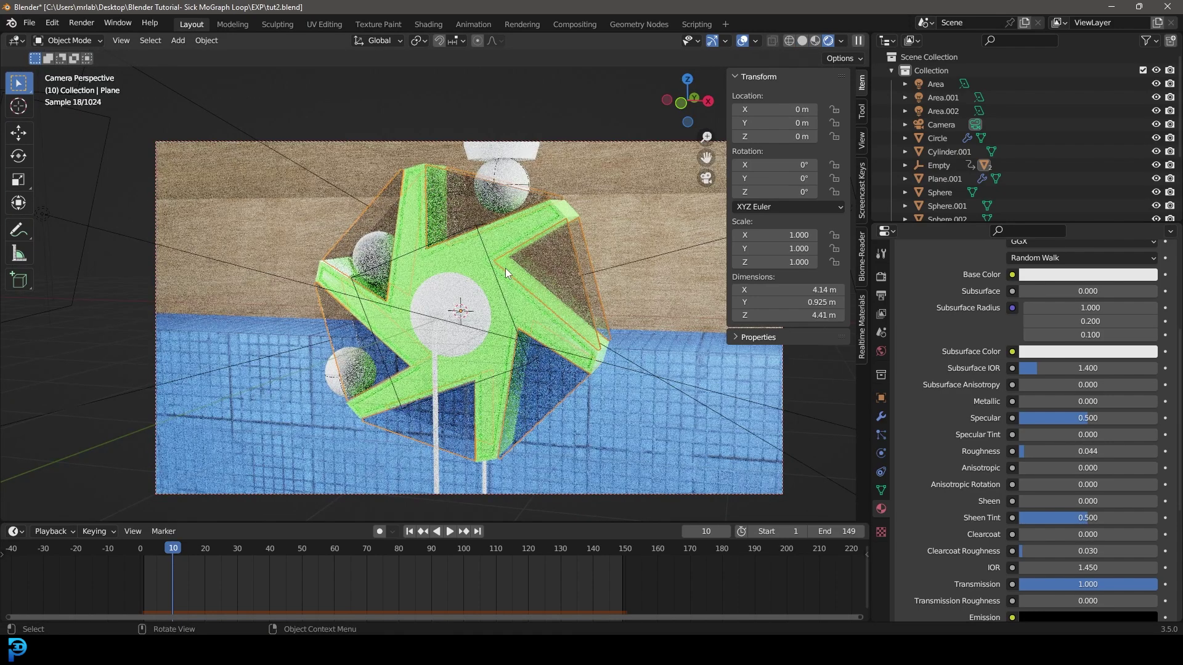
# Make the glass base colour white, return to solid shading and save the file.
pyautogui.scroll(4, 971, 327)
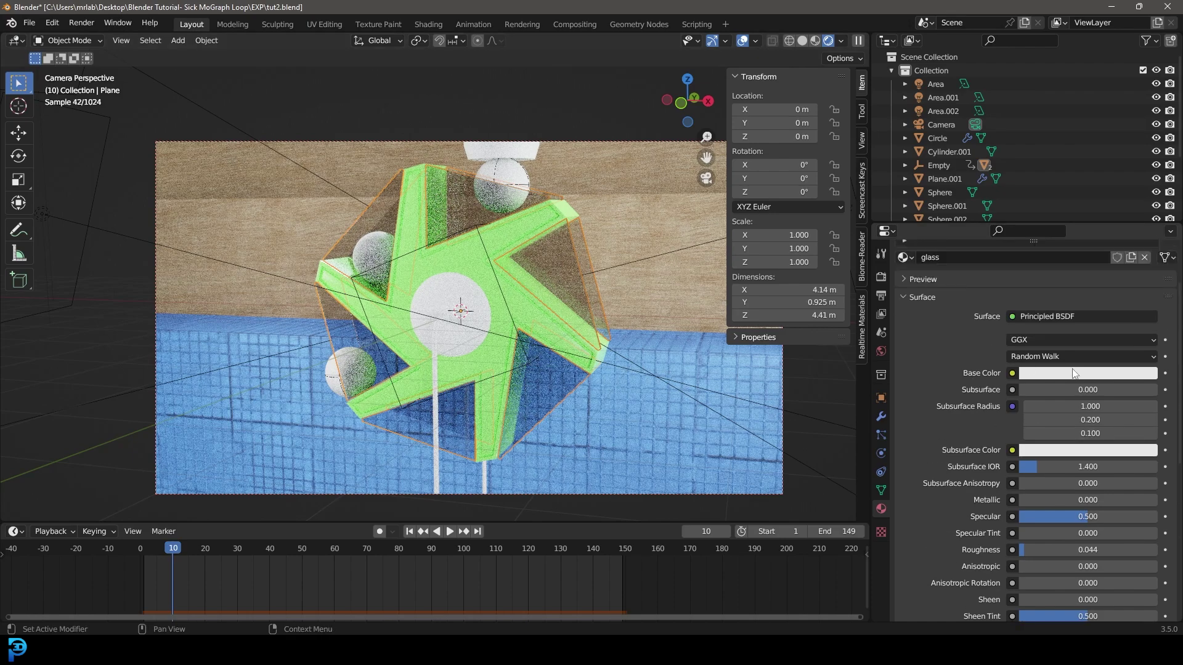
pyautogui.click(1078, 373)
pyautogui.click(1146, 183)
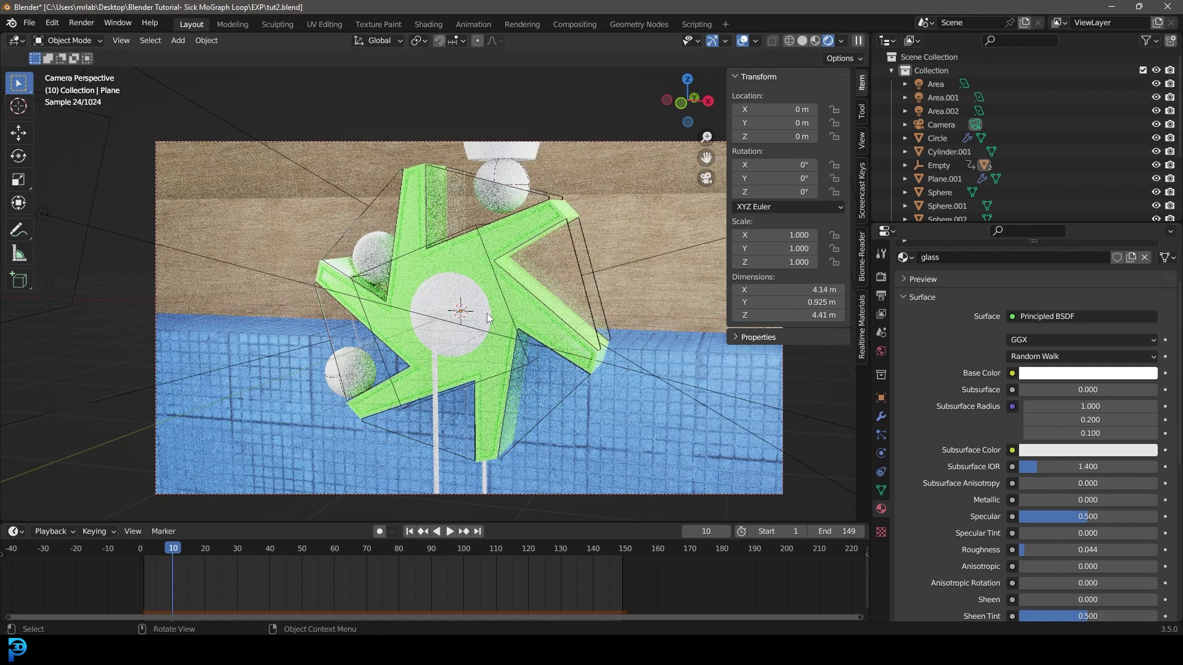
pyautogui.press('z')
pyautogui.click(614, 294)
pyautogui.hotkey('ctrl', 's')
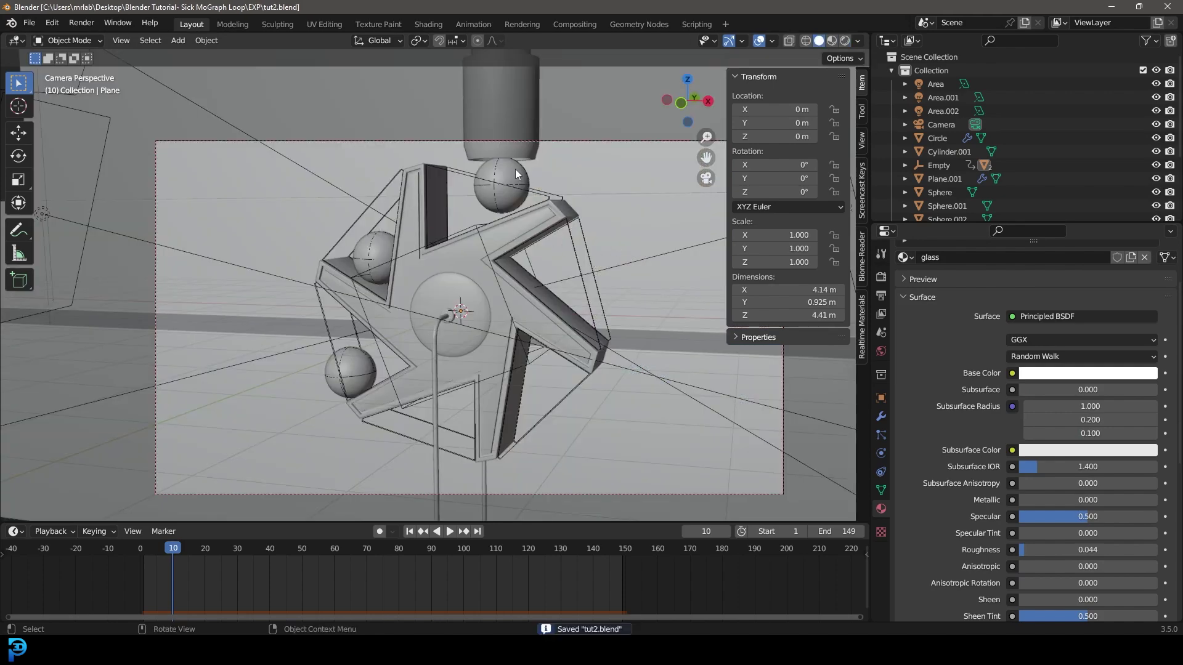
pyautogui.click(515, 169)
# Select the wheel's spheres, Sphere.001 through Sphere.008, in wireframe view.
pyautogui.scroll(2, 362, 275)
pyautogui.keyDown('shift'); pyautogui.click(392, 427); pyautogui.keyUp('shift')
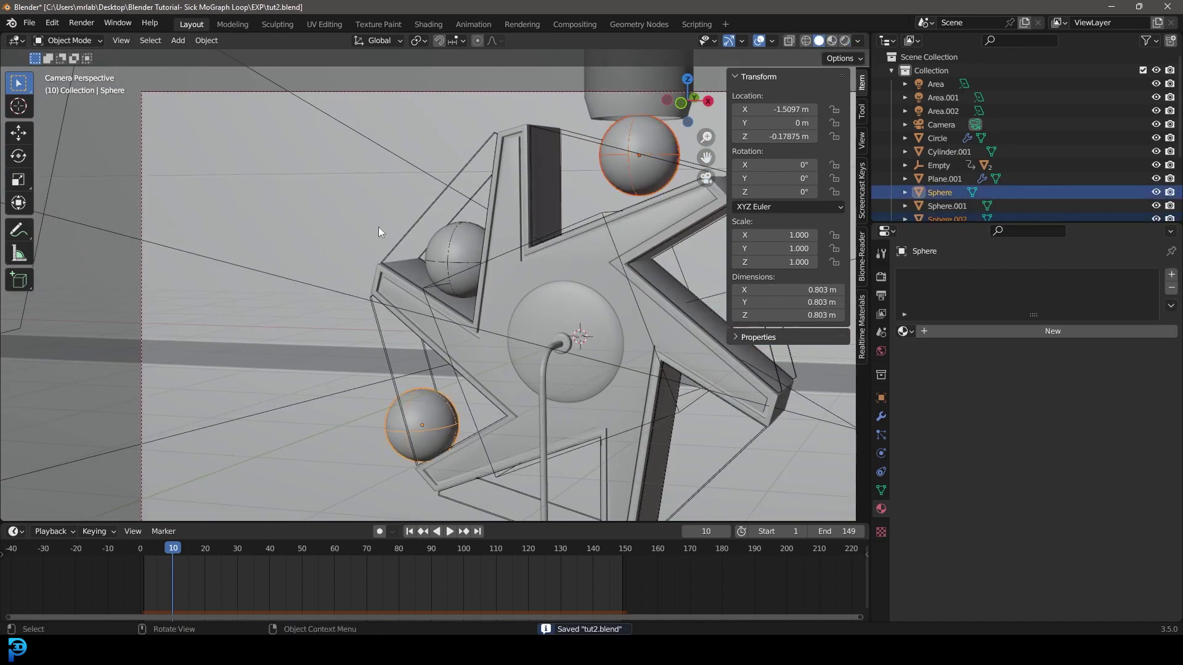
pyautogui.moveTo(379, 232); pyautogui.dragTo(394, 274, button='middle')
pyautogui.keyDown('shift'); pyautogui.click(396, 280); pyautogui.keyUp('shift')
pyautogui.press('z')
pyautogui.click(311, 227)
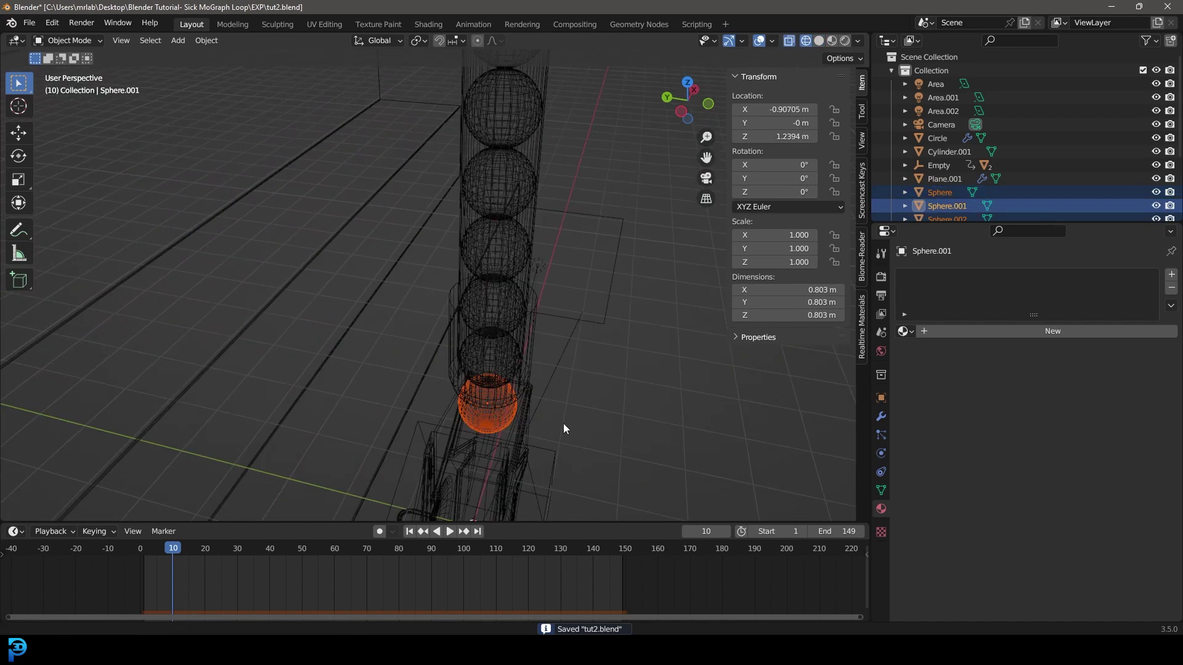
pyautogui.moveTo(563, 428); pyautogui.dragTo(520, 372, button='middle')
pyautogui.scroll(-5, 934, 187)
pyautogui.moveTo(949, 143); pyautogui.dragTo(953, 212)
pyautogui.moveTo(515, 139); pyautogui.dragTo(449, 196, button='middle')
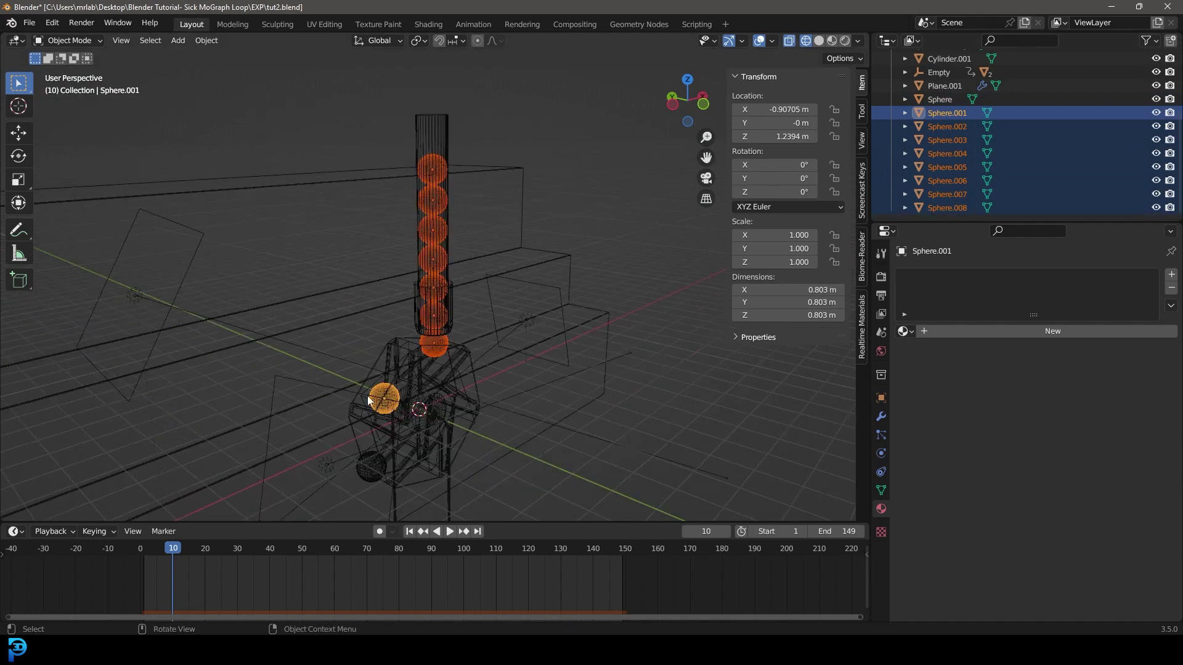
# Create a material named balls with a blue metallic base and roughness 0.319.
pyautogui.click(995, 332)
pyautogui.click(966, 330)
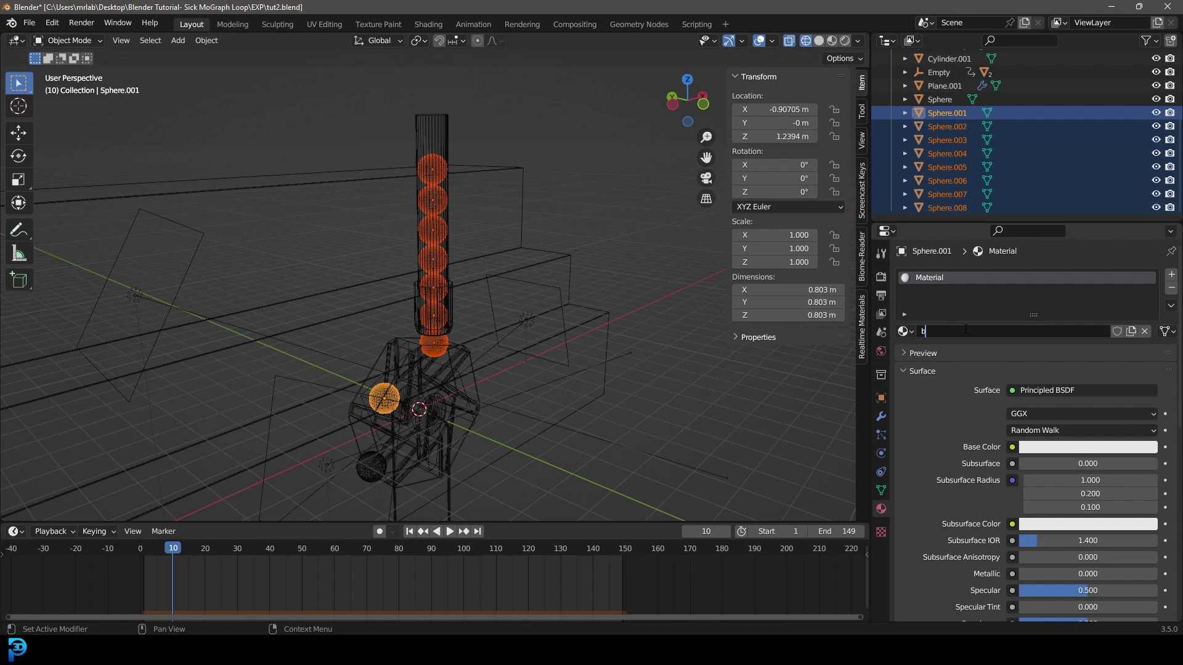
pyautogui.write('balls')
pyautogui.press('Return')
pyautogui.click(1062, 447)
pyautogui.moveTo(1055, 299); pyautogui.dragTo(1113, 271)
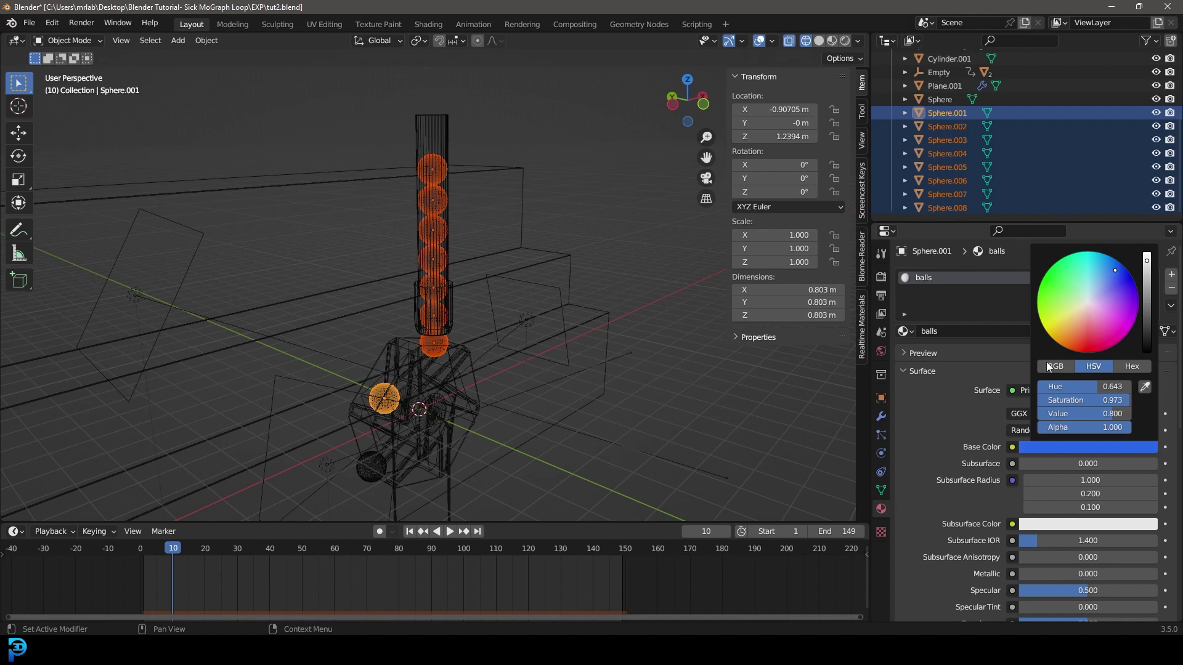
pyautogui.scroll(-2, 971, 566)
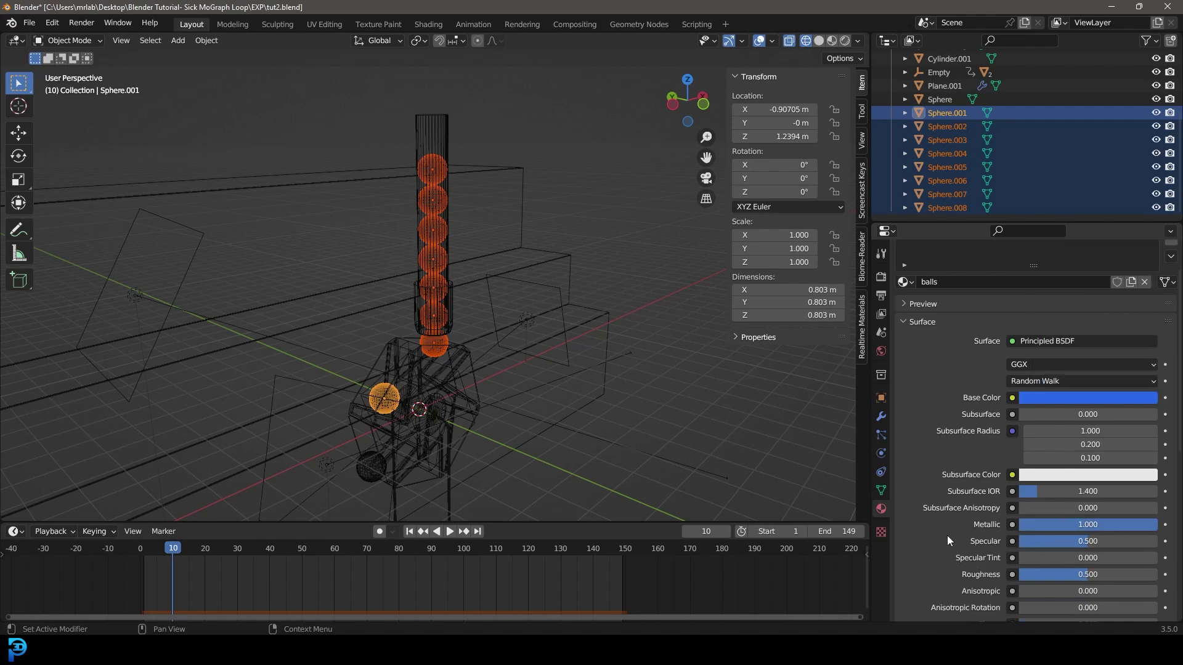
pyautogui.scroll(-2, 948, 534)
pyautogui.moveTo(1088, 525); pyautogui.dragTo(1072, 525)
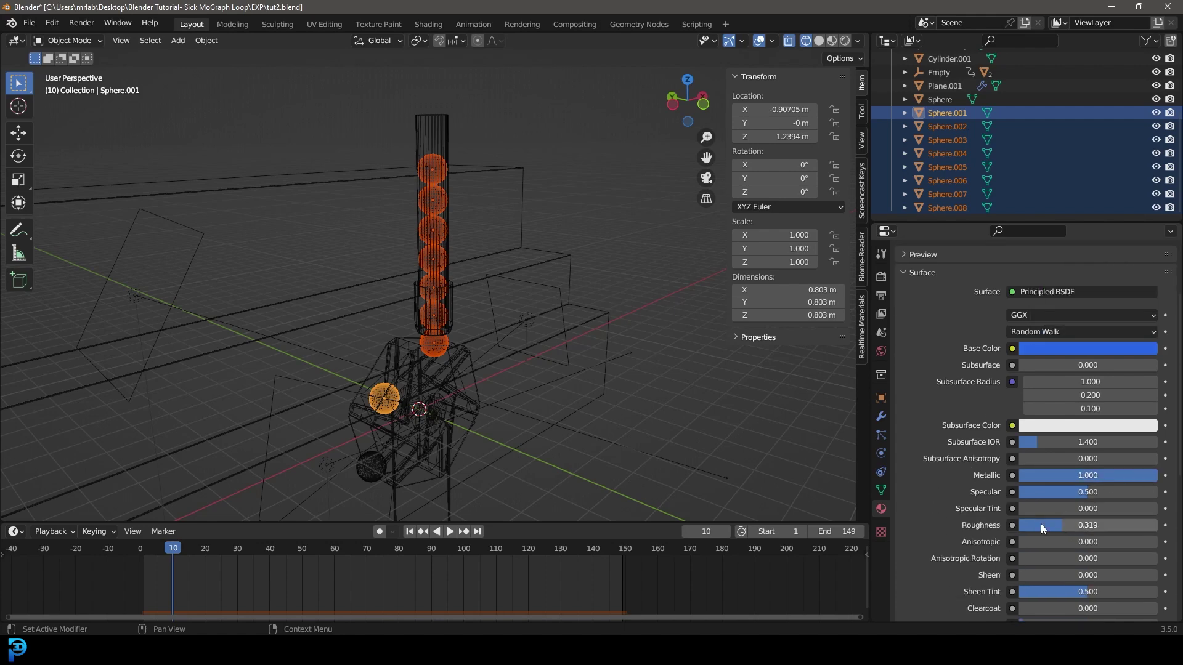
# Link the balls material to all selected spheres, save, and preview them rendered.
pyautogui.moveTo(543, 369); pyautogui.dragTo(487, 328, button='middle')
pyautogui.hotkey('ctrl', 'l')
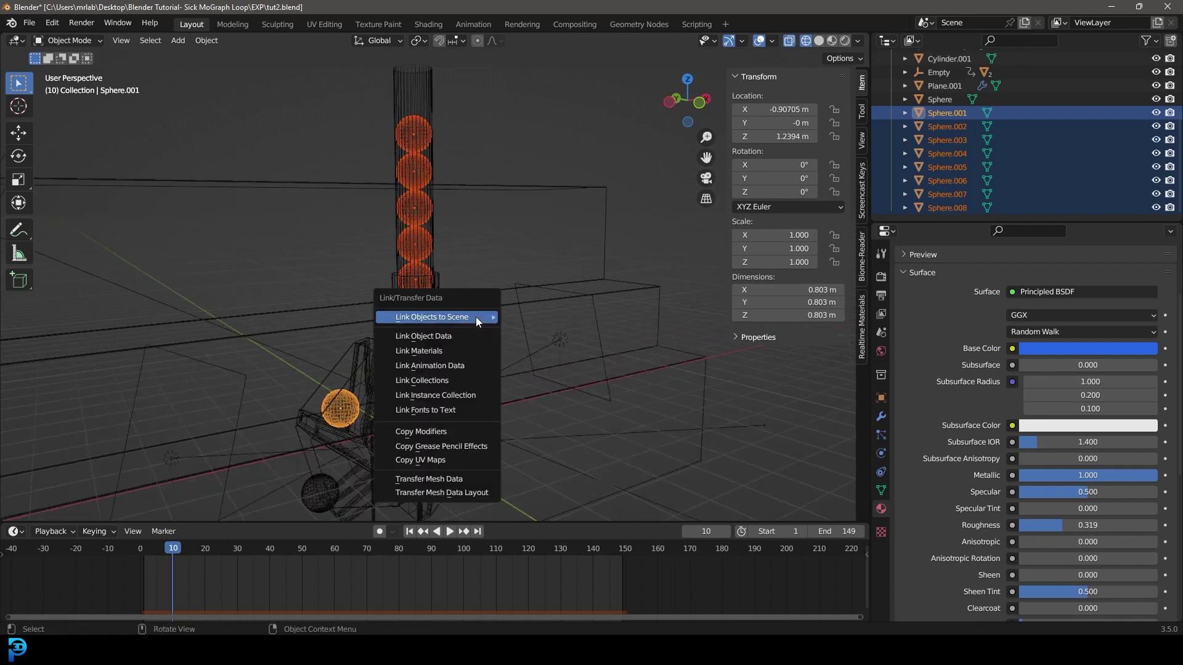
pyautogui.click(450, 351)
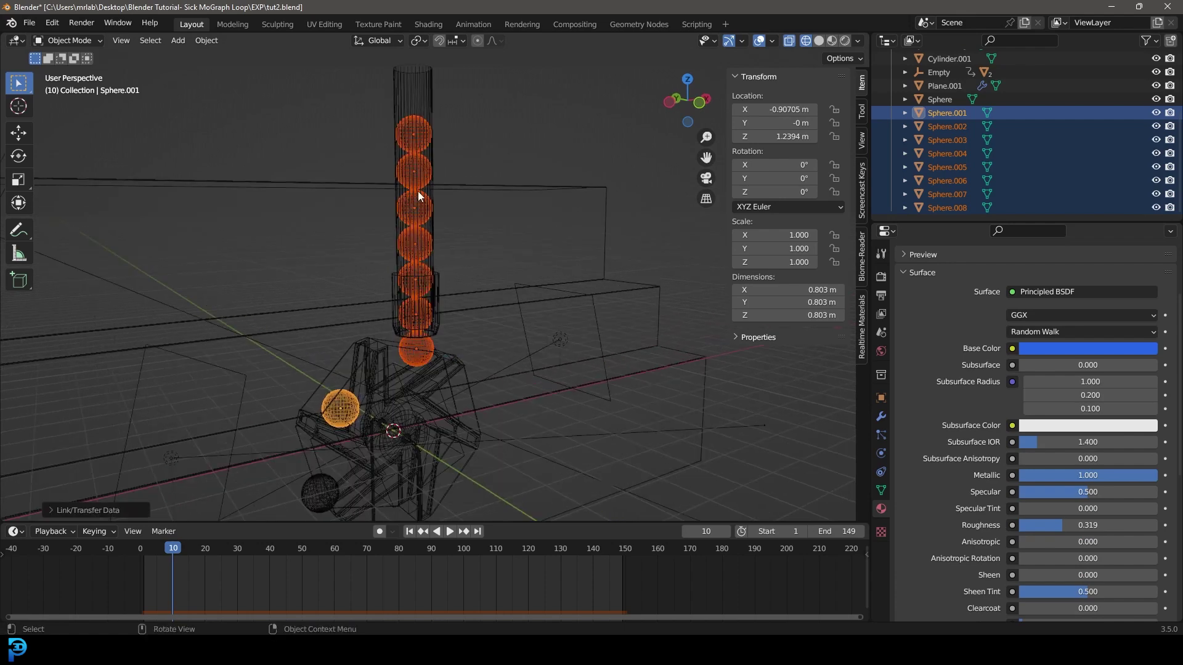
pyautogui.press('KP_0')
pyautogui.press('z')
pyautogui.click(513, 248)
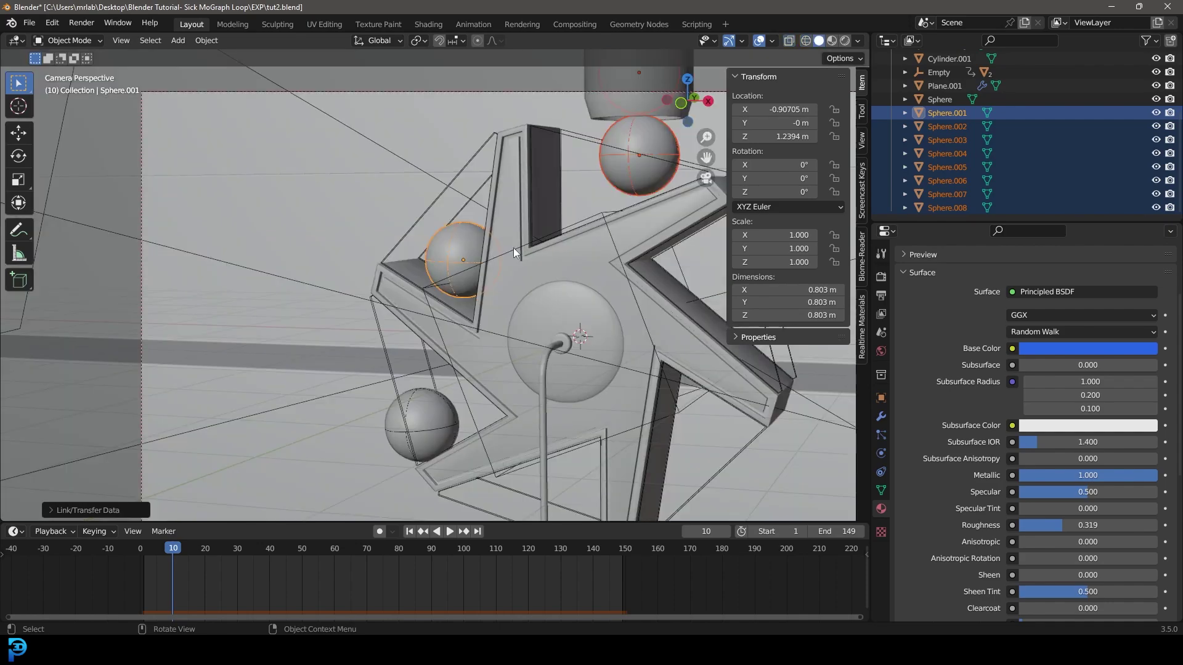
pyautogui.hotkey('ctrl', 's')
pyautogui.press('z')
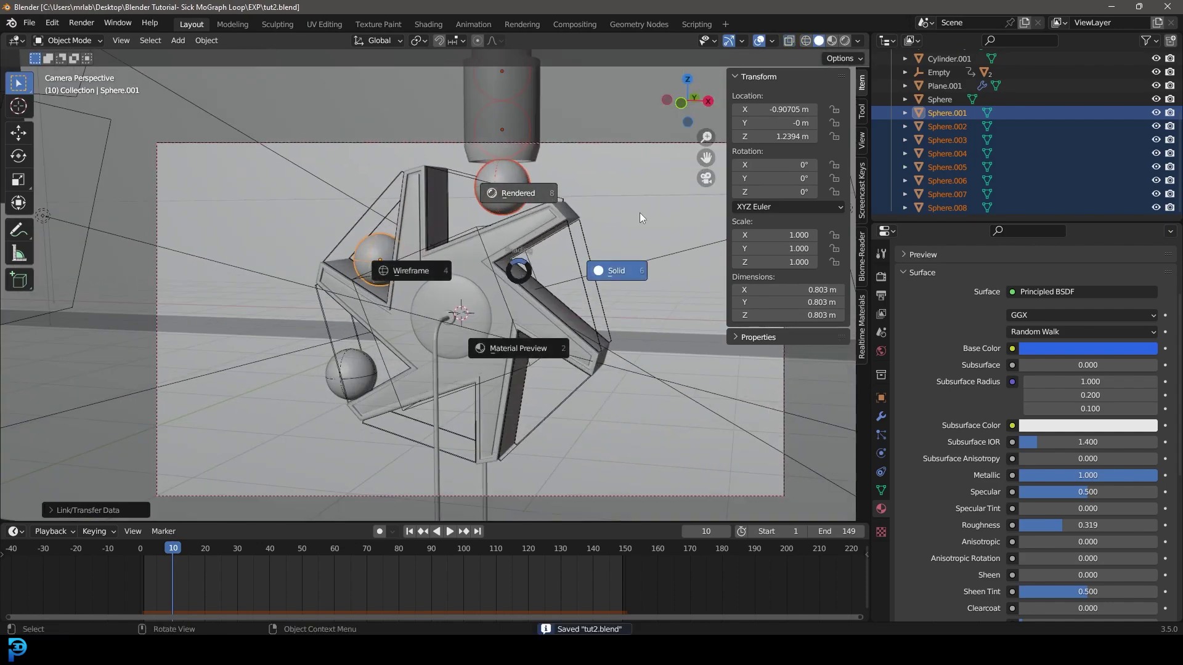
pyautogui.click(640, 212)
# Assign the balls material to the white bottom sphere and return to solid shading.
pyautogui.hotkey('alt', 'a')
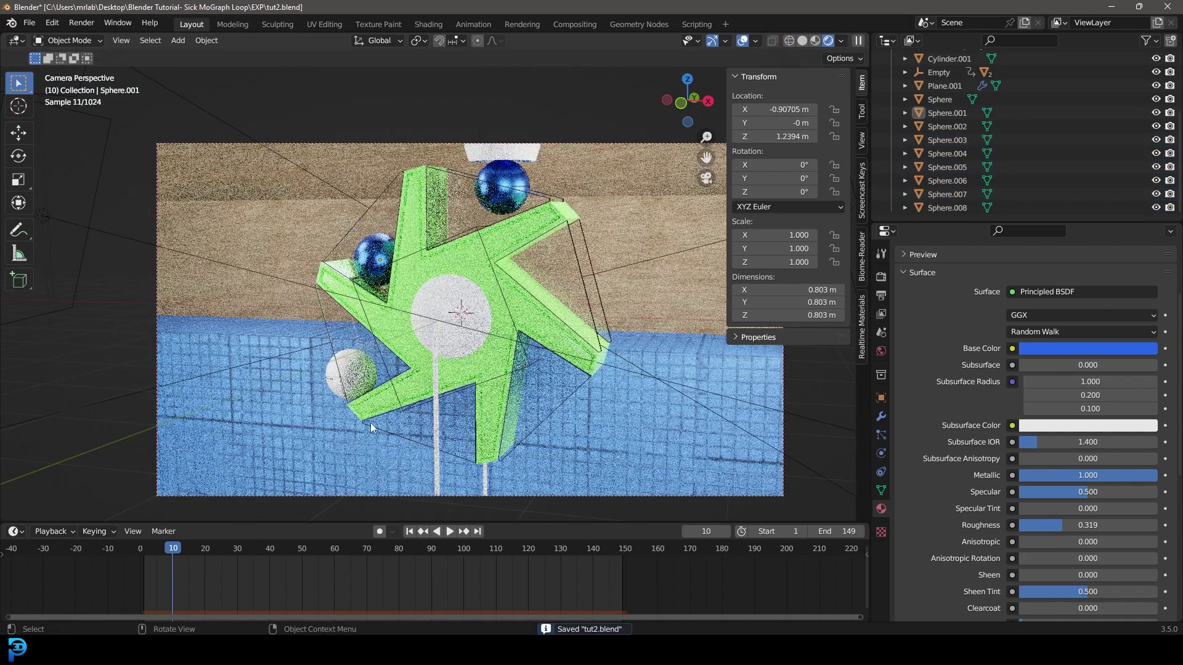
pyautogui.click(328, 368)
pyautogui.click(905, 331)
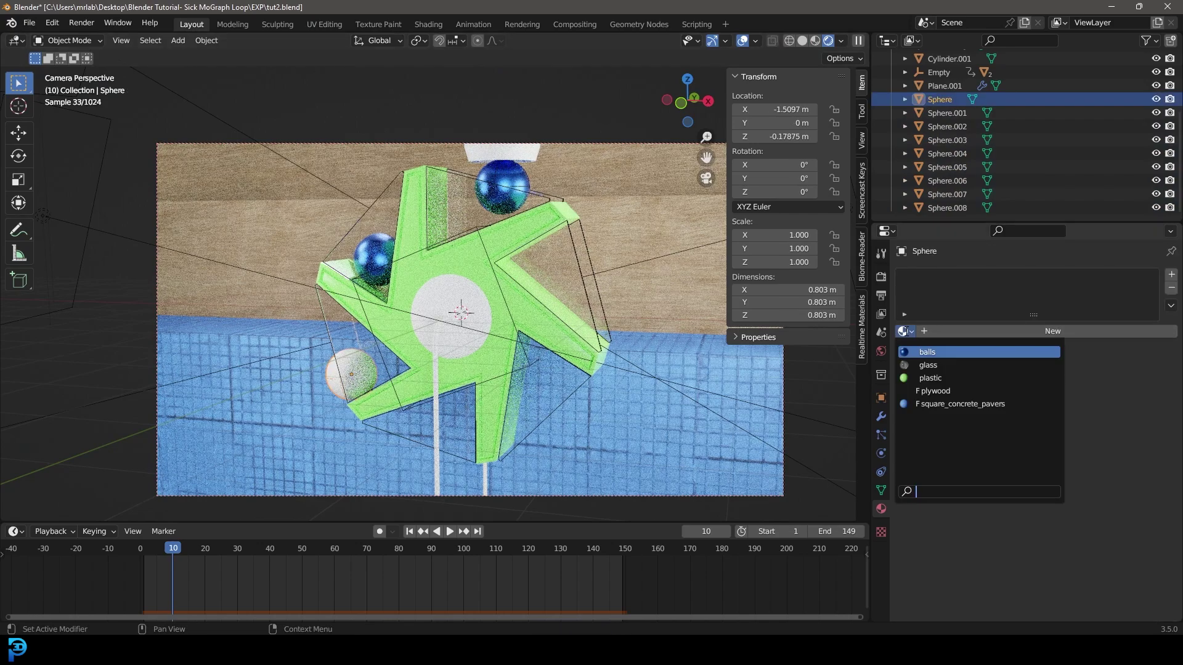
pyautogui.click(928, 352)
pyautogui.hotkey('alt', 'a')
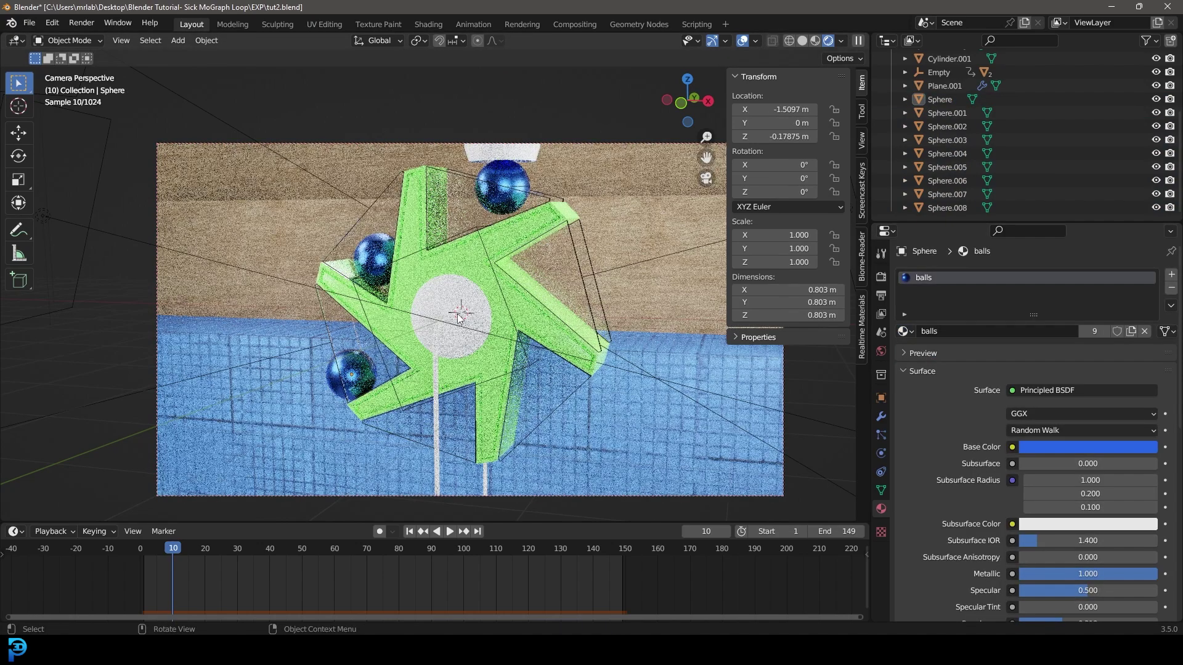
pyautogui.press('z')
pyautogui.click(559, 313)
# Give the centre circle a new gold metallic material with roughness 0.319.
pyautogui.click(470, 298)
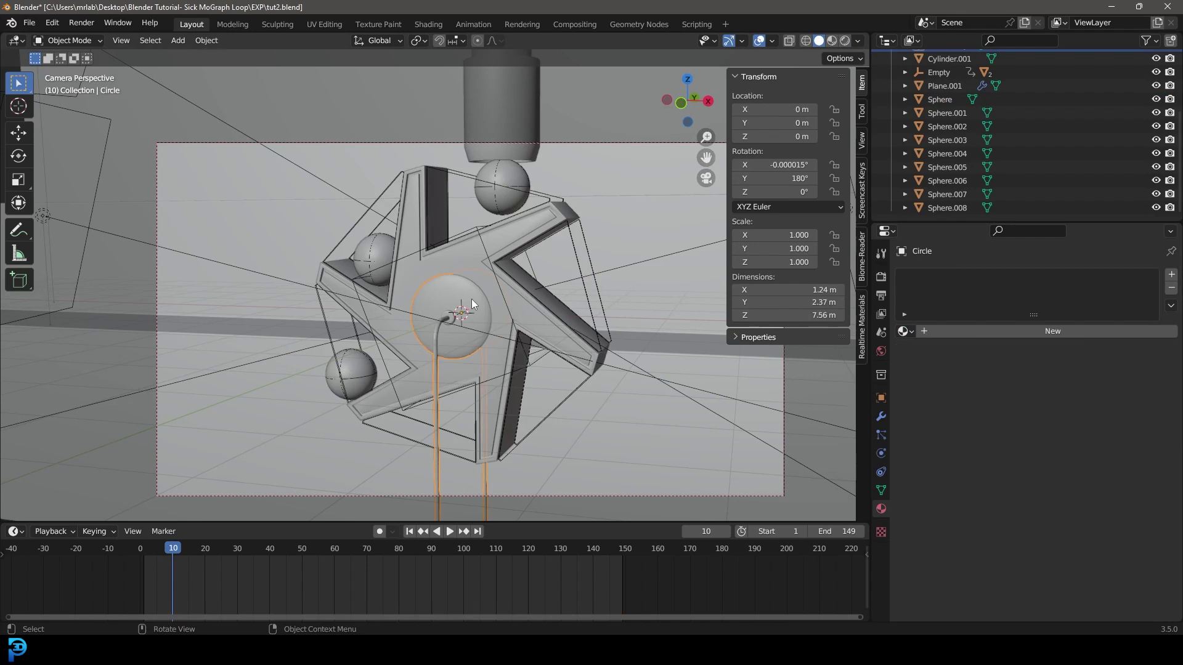
pyautogui.click(1011, 336)
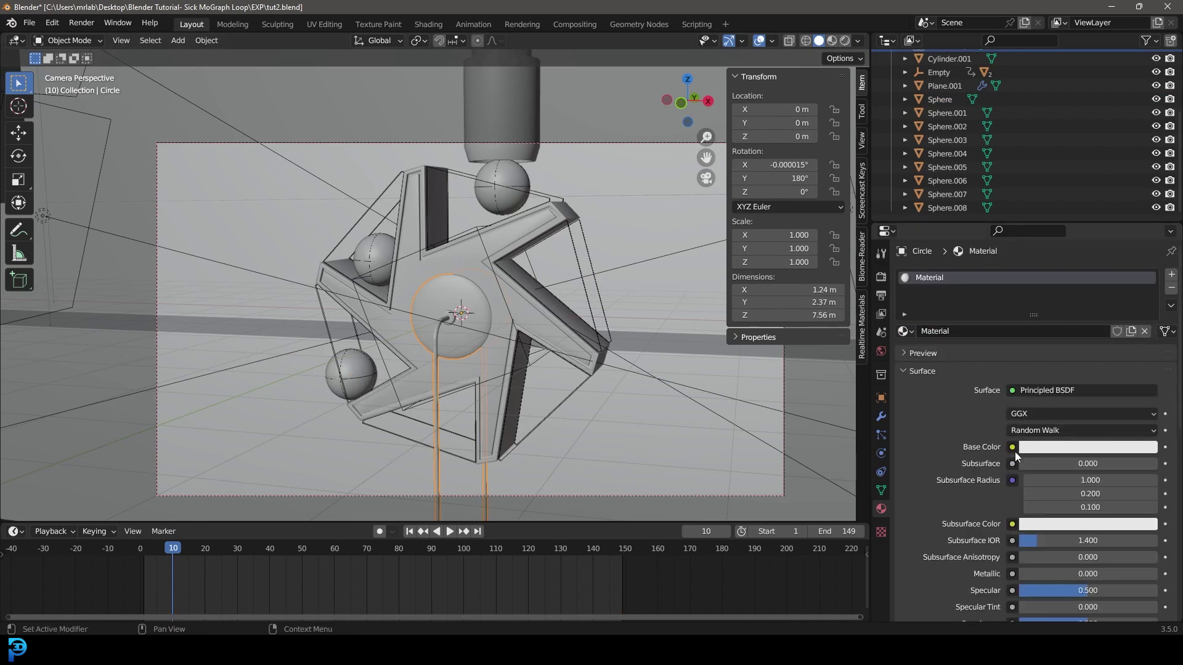
pyautogui.click(1069, 444)
pyautogui.moveTo(1077, 320); pyautogui.dragTo(1073, 321)
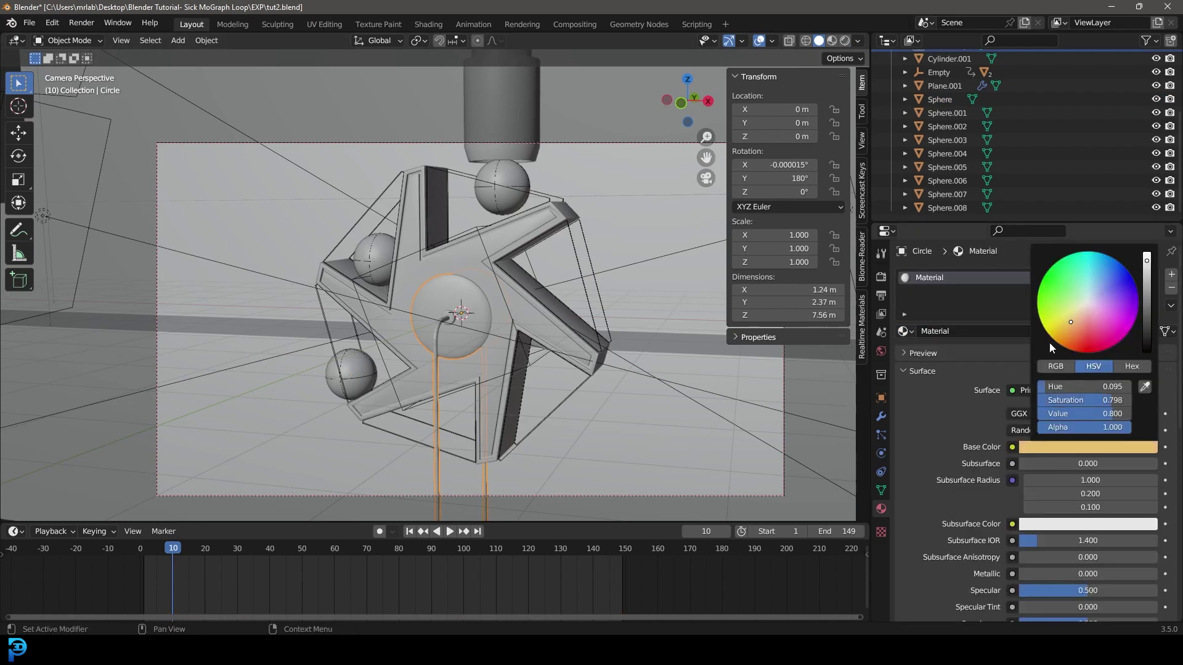
pyautogui.moveTo(1032, 574); pyautogui.dragTo(1152, 573)
pyautogui.scroll(-5, 951, 513)
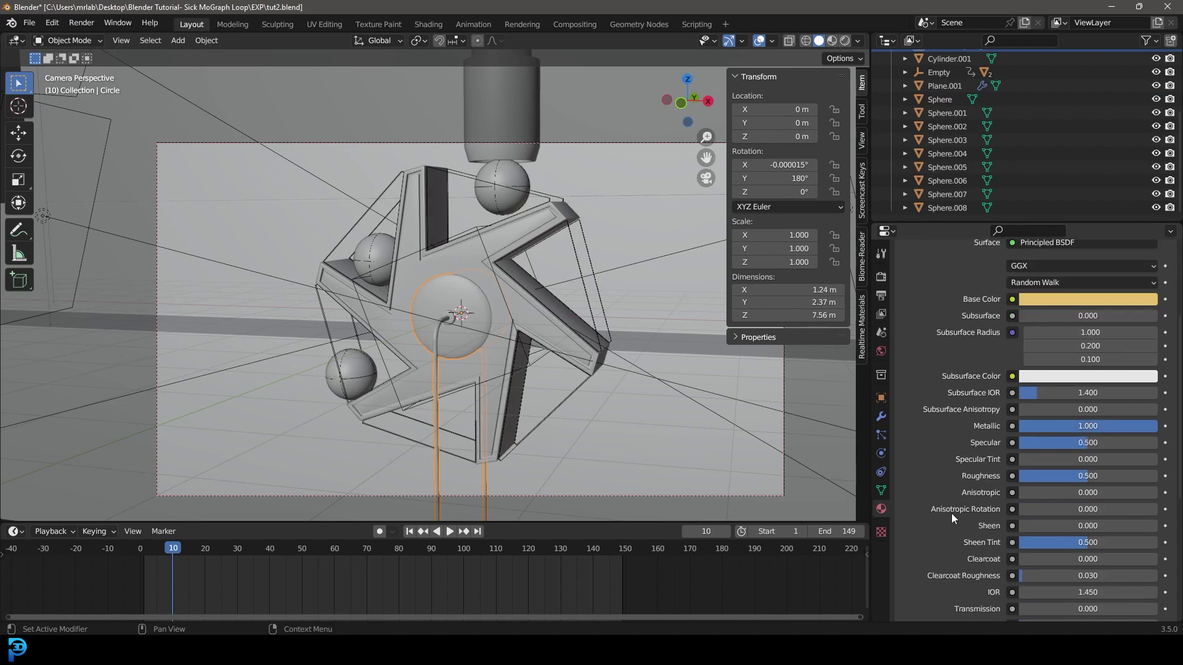
pyautogui.moveTo(1093, 476); pyautogui.dragTo(1074, 476)
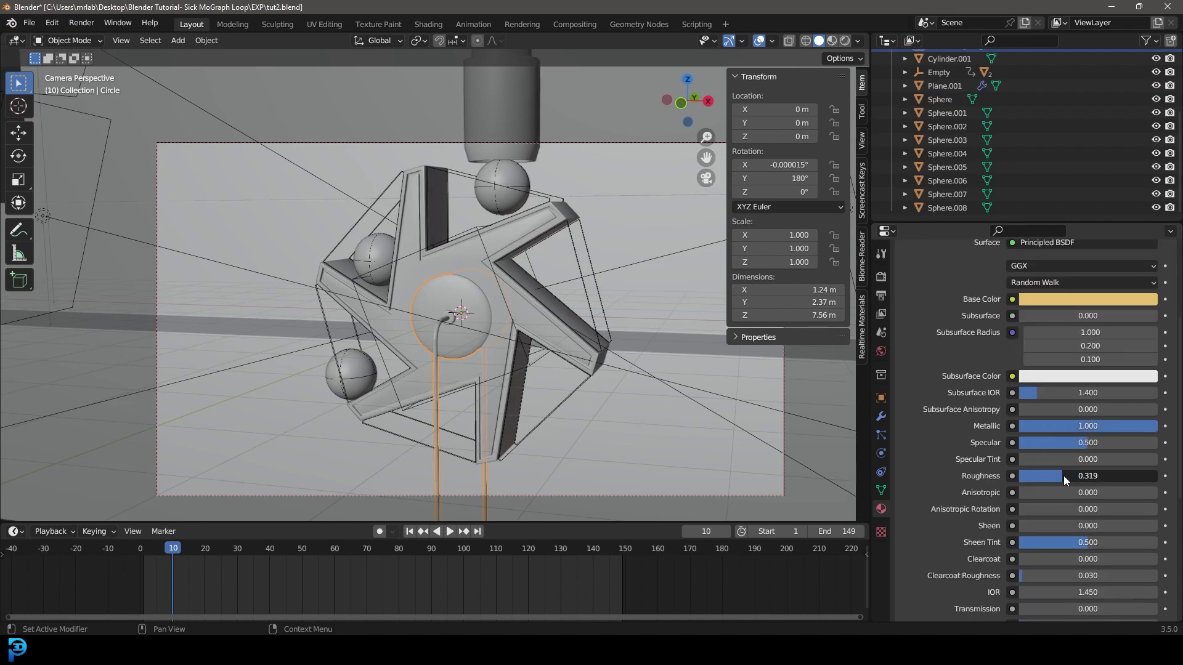
# Assign the existing 'Material' to Cylinder.001 and check it in rendered shading before returning to solid.
pyautogui.click(521, 132)
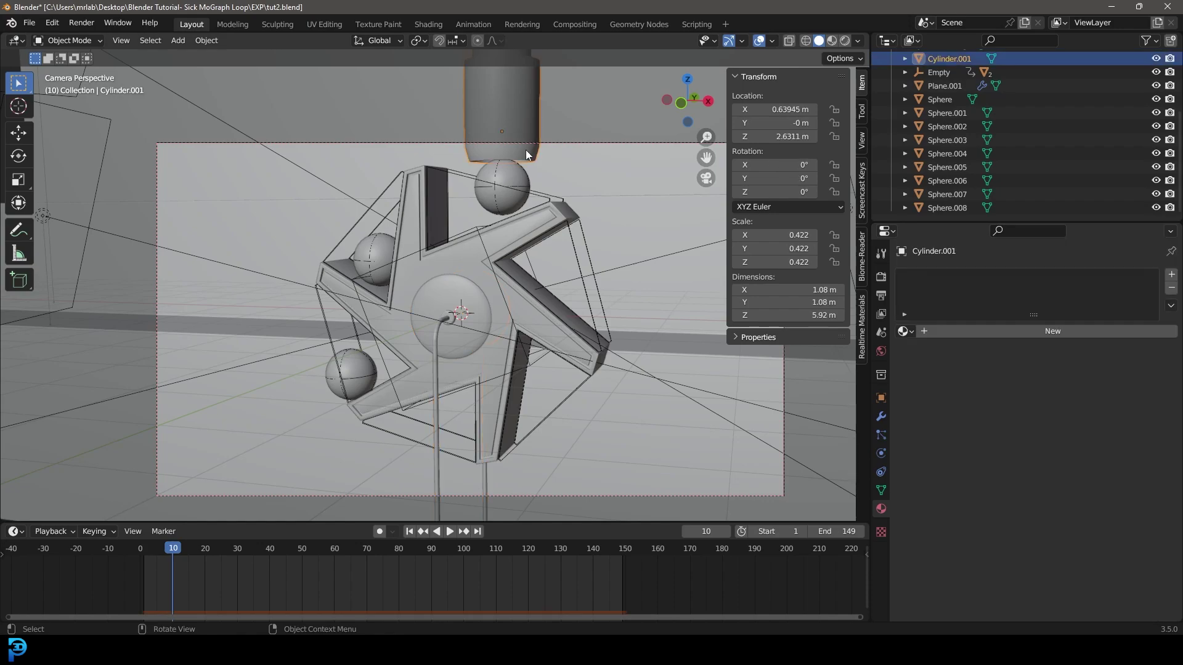
pyautogui.click(903, 331)
pyautogui.click(923, 378)
pyautogui.press('z')
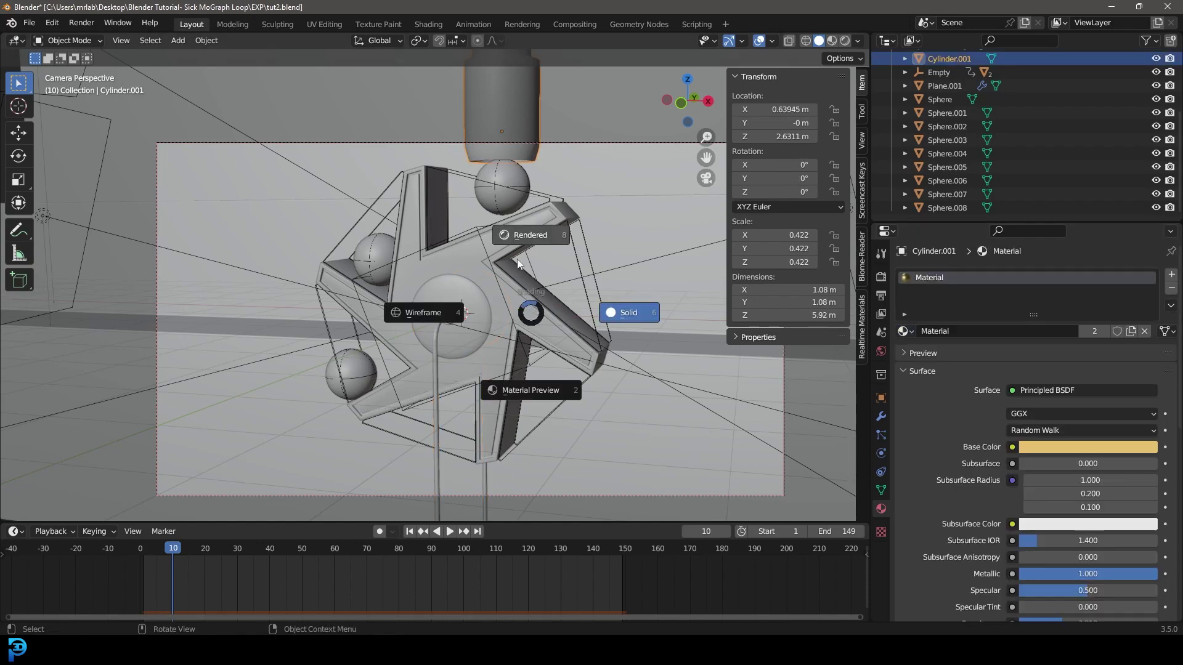
pyautogui.click(557, 223)
pyautogui.hotkey('alt', 'a')
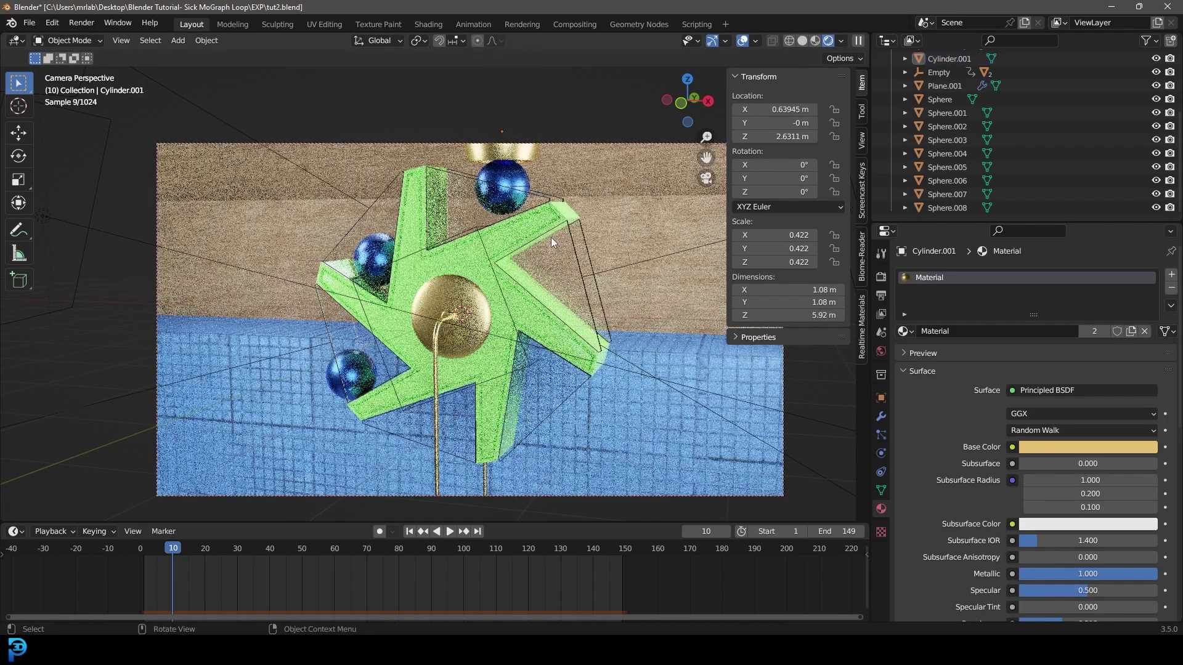
pyautogui.press('z')
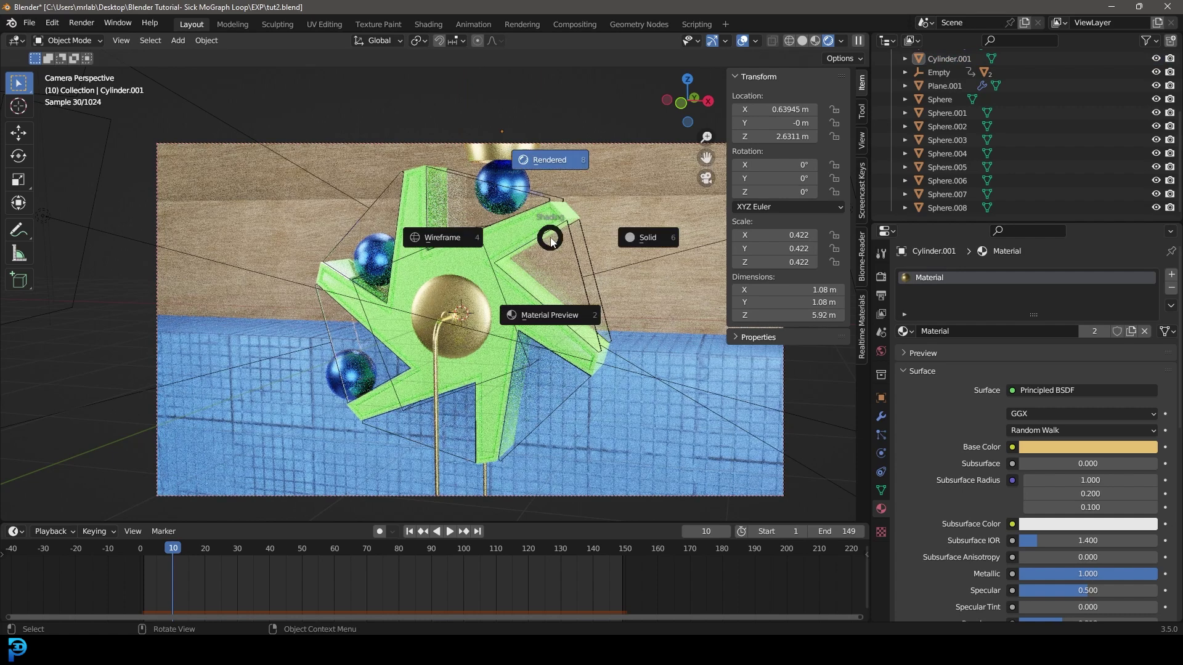
pyautogui.click(663, 244)
# Review the Cycles render settings and save the project as tut2.blend.
pyautogui.click(880, 277)
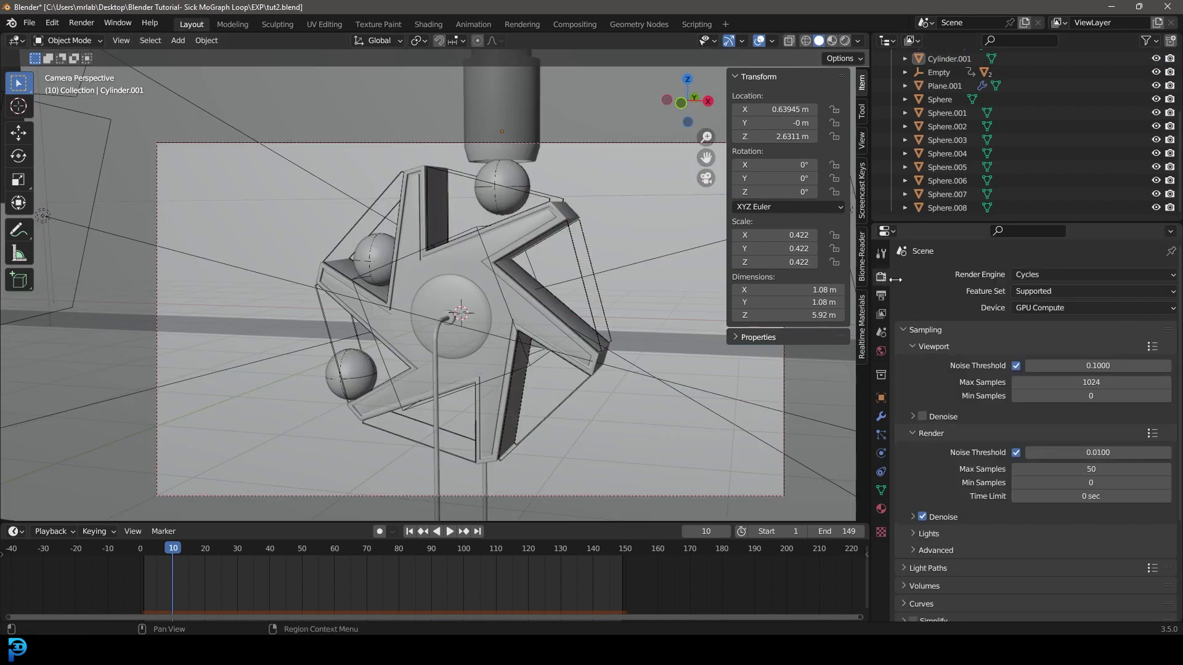
pyautogui.scroll(-5, 961, 384)
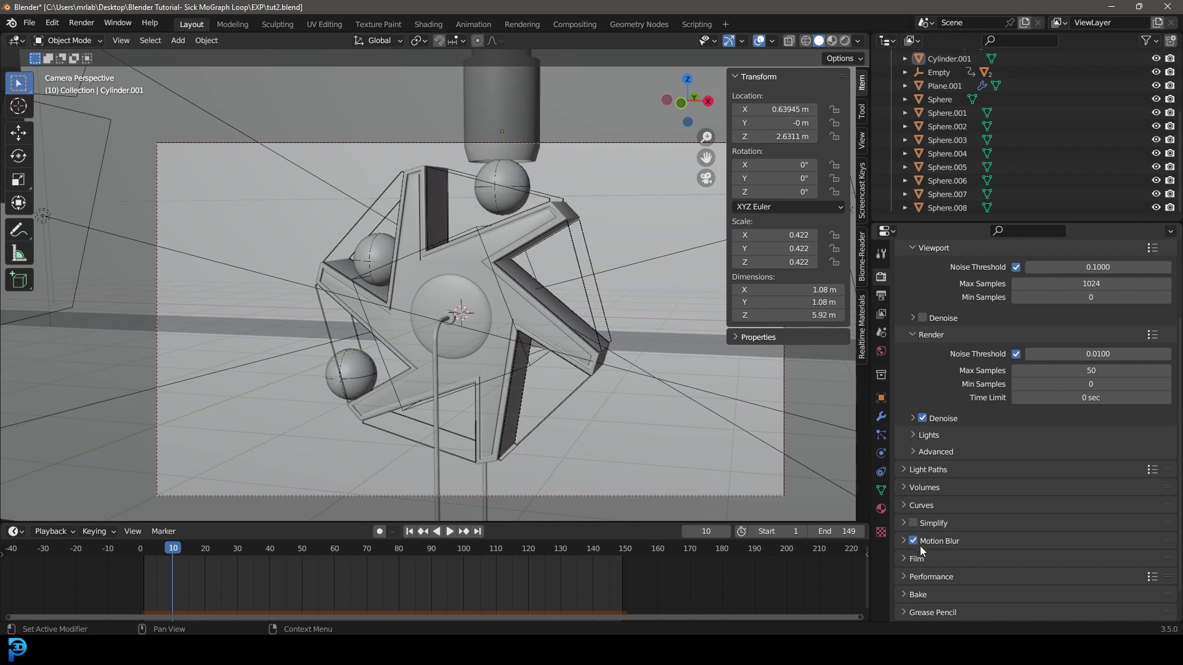
pyautogui.scroll(-2, 941, 493)
pyautogui.hotkey('ctrl', 's')
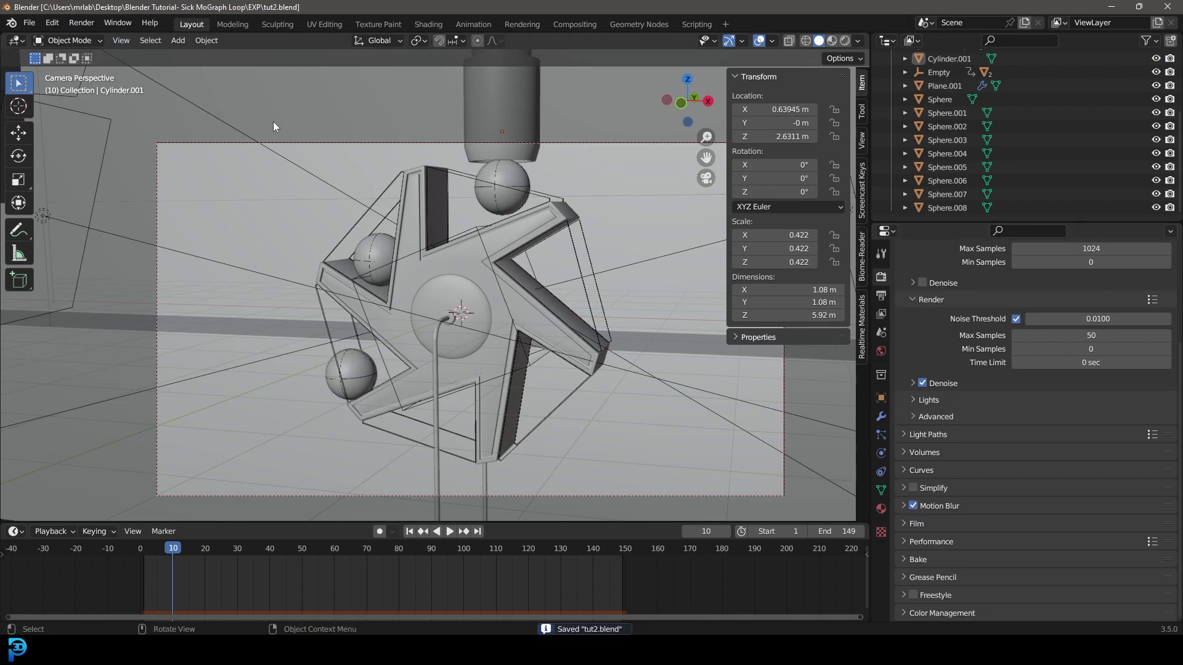
pyautogui.click(32, 24)
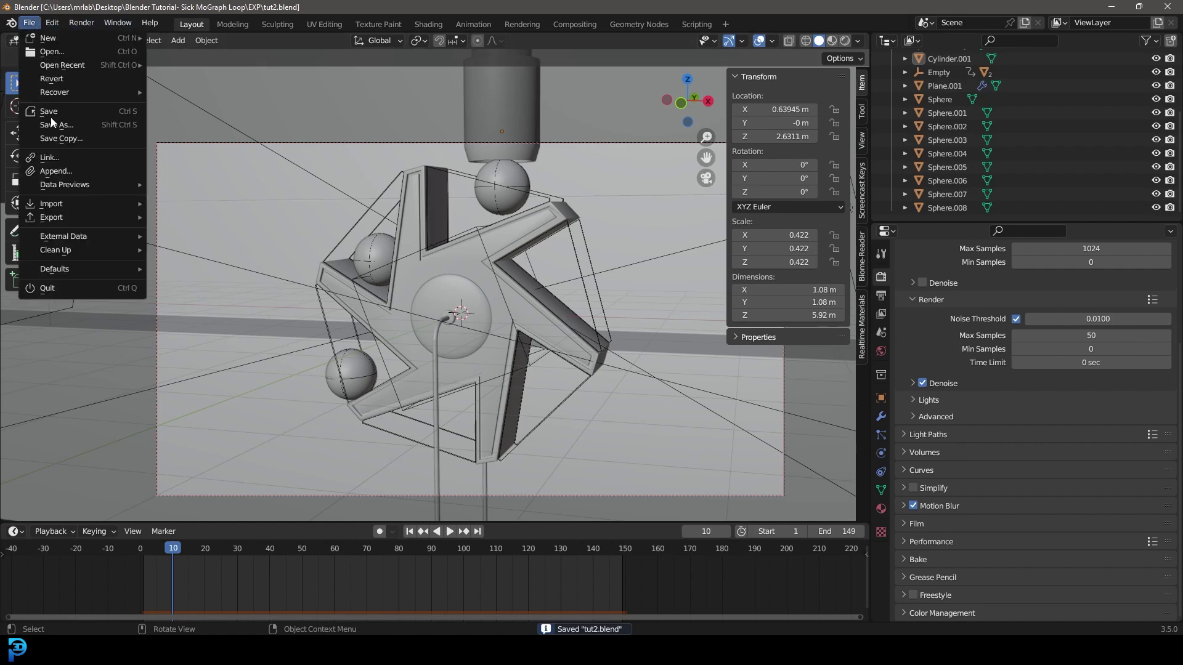
# Append potted_plant_04 from 3D Assets\Plants\Blender plant asset.blend (Object) into the scene.
pyautogui.click(55, 170)
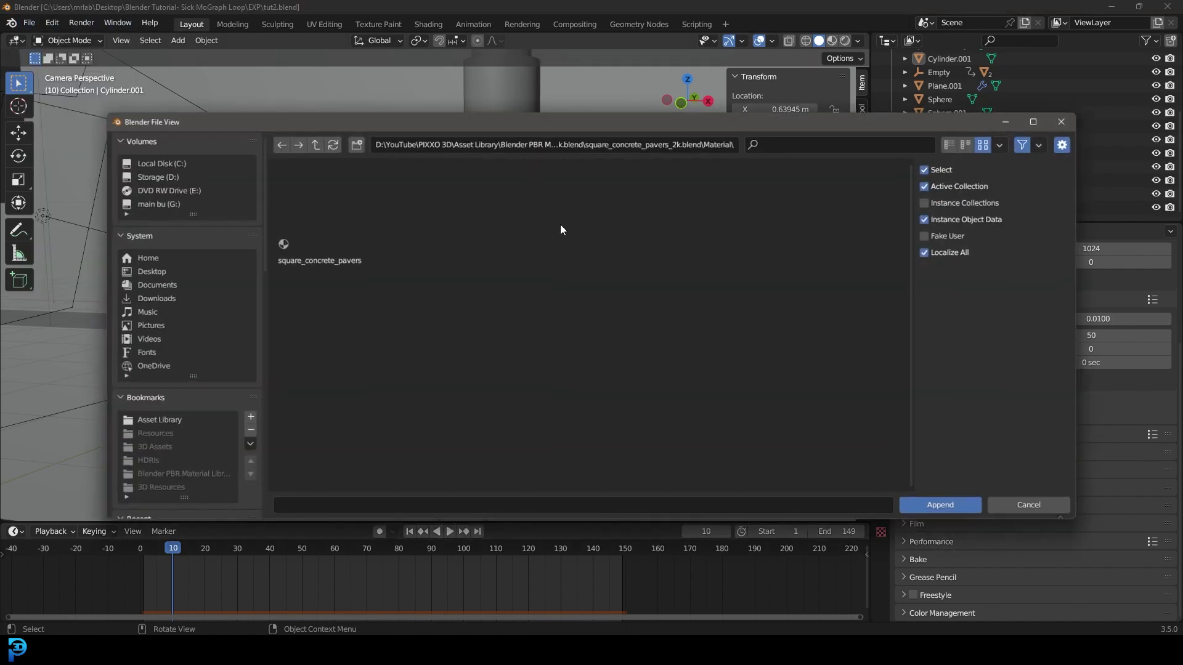
pyautogui.click(313, 148)
pyautogui.click(312, 148)
pyautogui.click(313, 148)
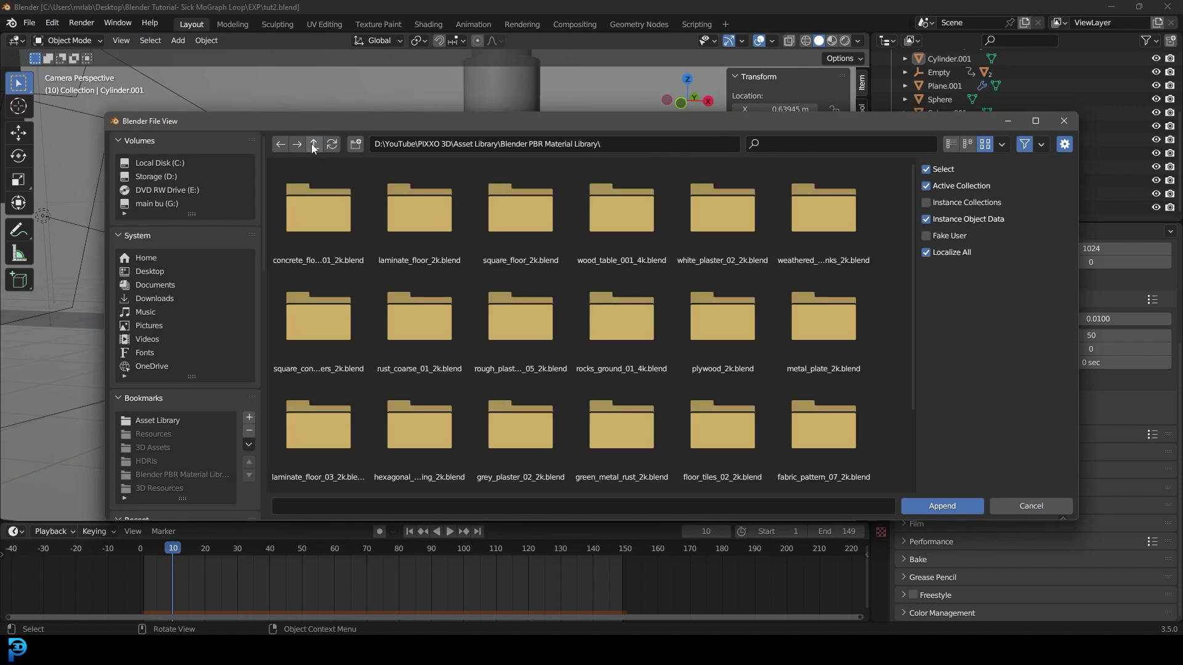
pyautogui.click(312, 145)
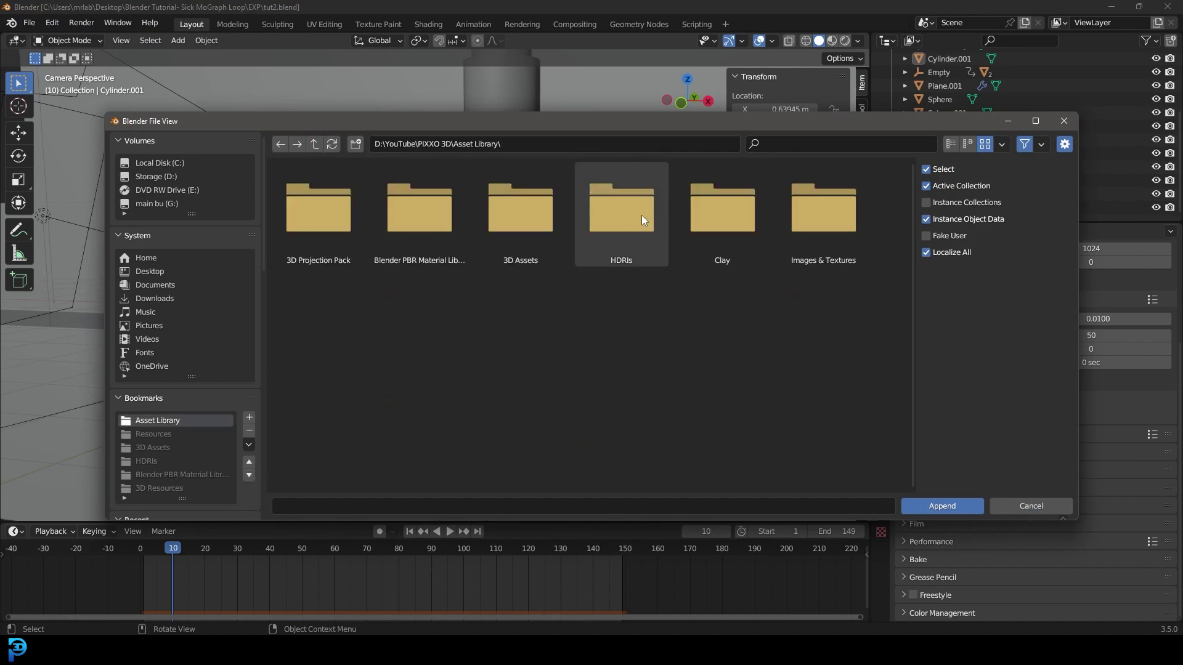
pyautogui.doubleClick(526, 216)
pyautogui.doubleClick(345, 219)
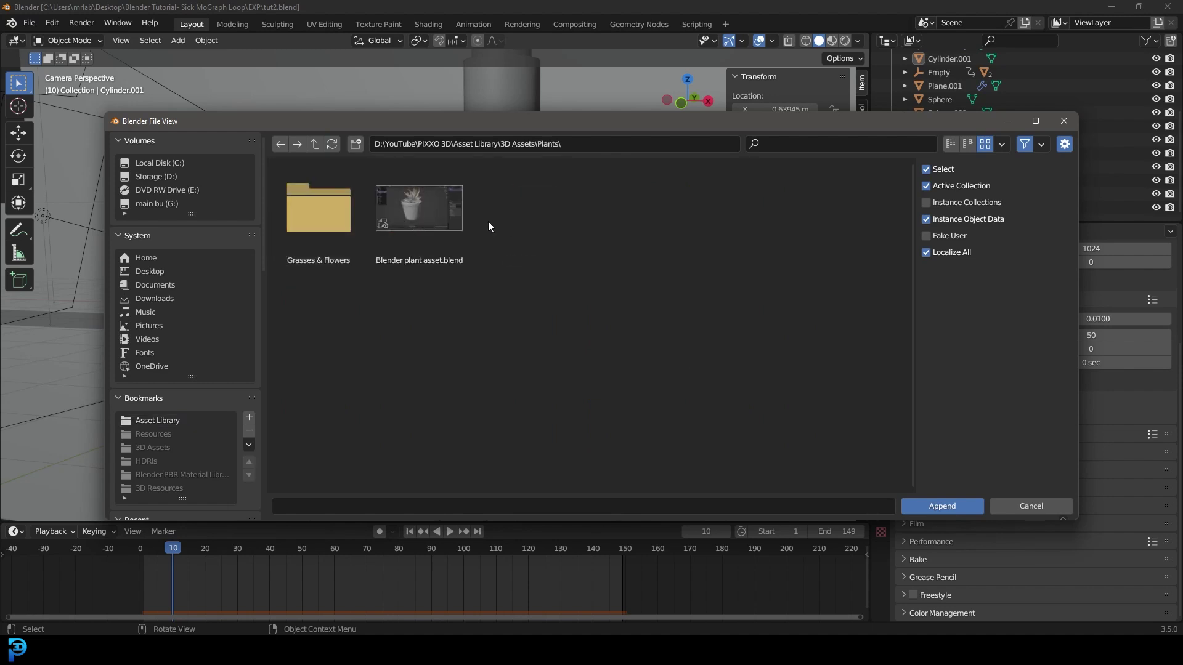
pyautogui.doubleClick(456, 246)
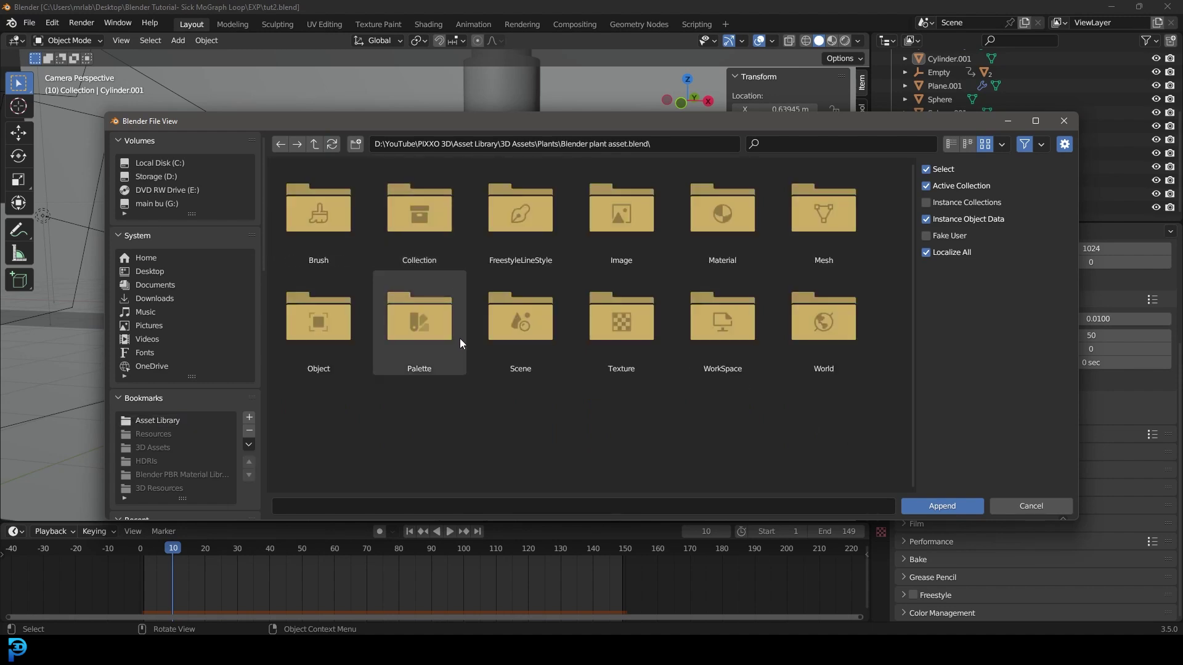
pyautogui.doubleClick(344, 331)
pyautogui.click(318, 212)
pyautogui.click(942, 505)
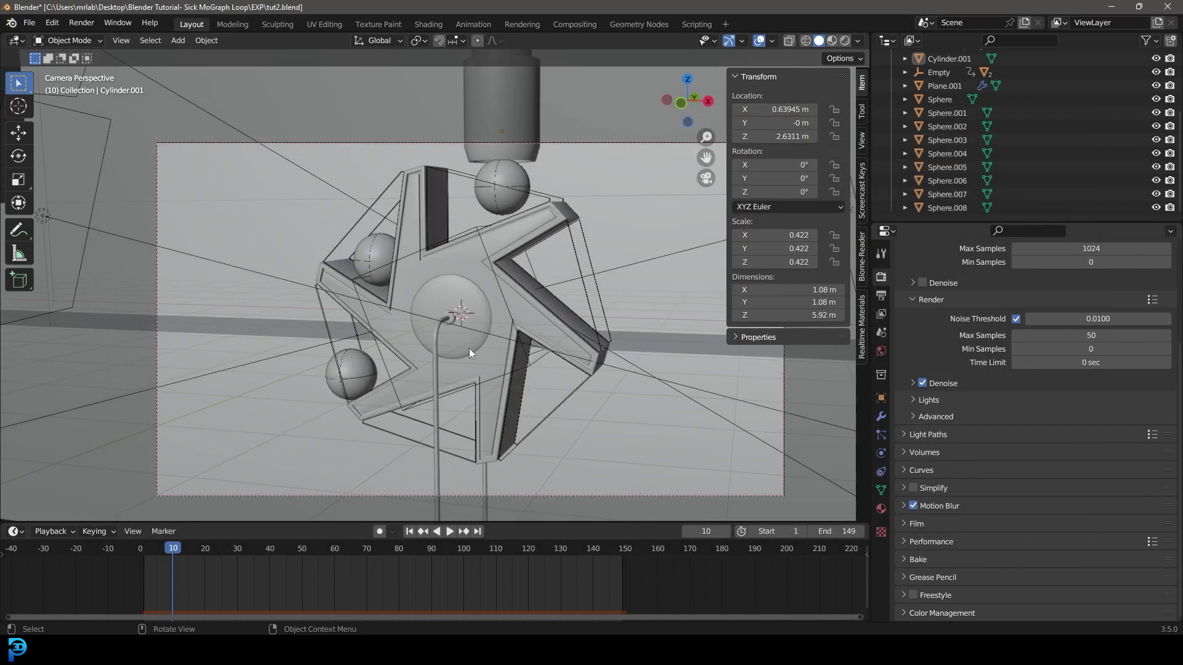
pyautogui.scroll(-3, 479, 339)
# Scale the potted plant up to about 13.827 and undo a stray move.
pyautogui.press('s')
pyautogui.click(48, 394)
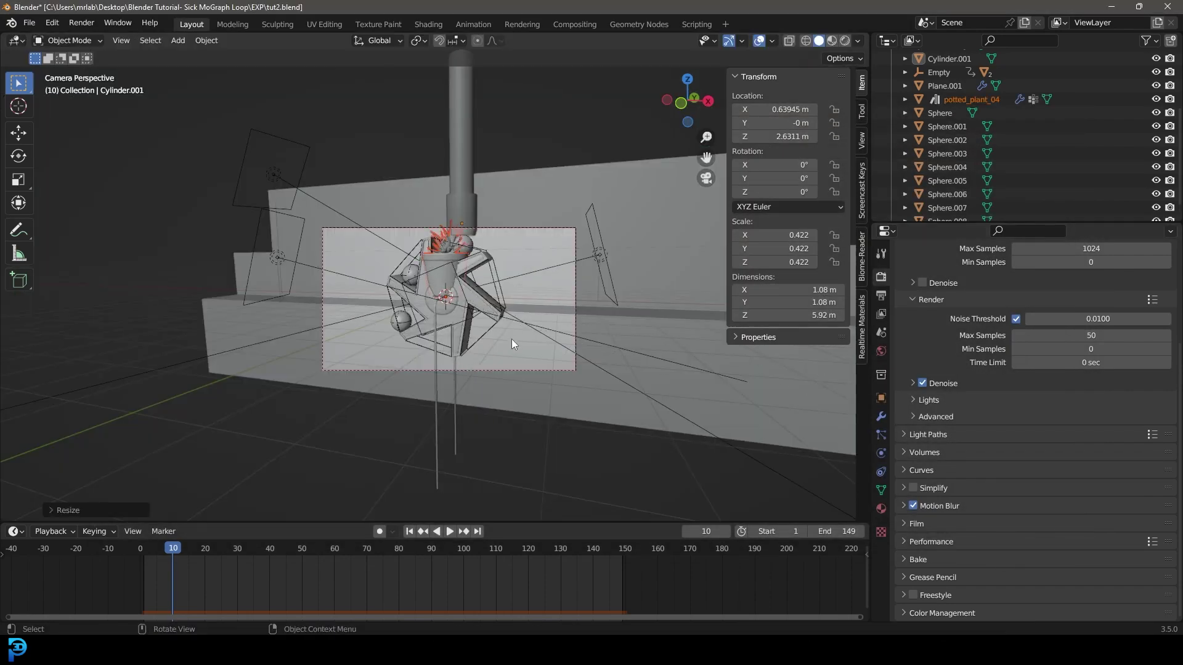
pyautogui.press('KP_1')
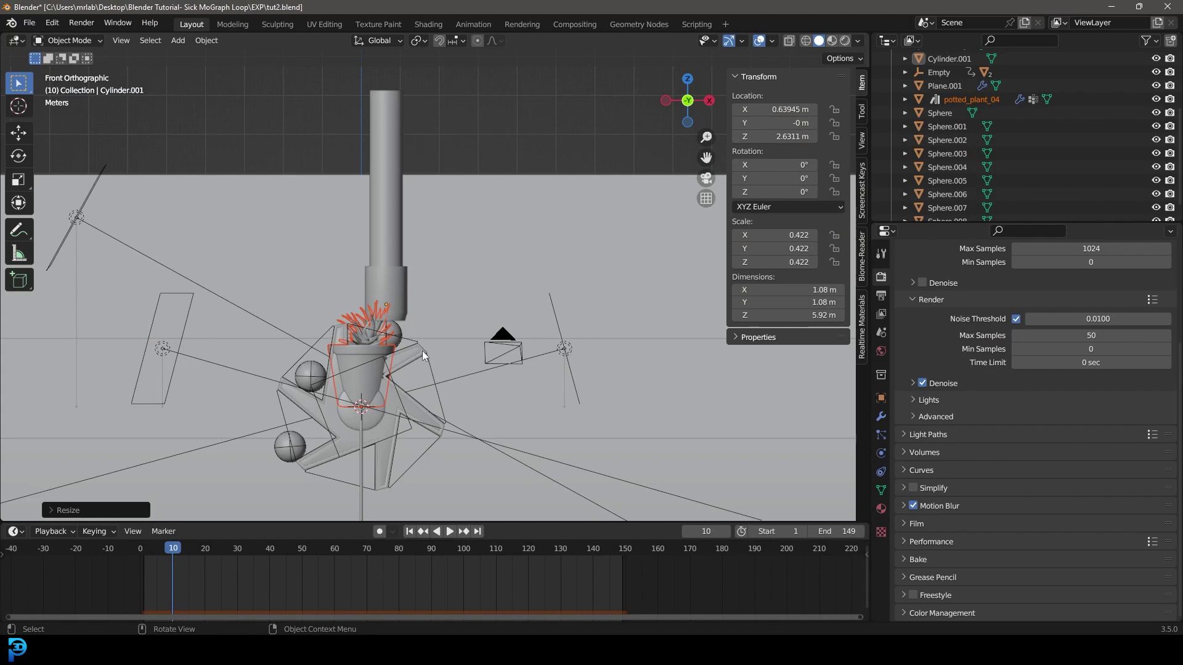
pyautogui.press('g')
pyautogui.click(286, 459)
pyautogui.hotkey('ctrl', 'z')
pyautogui.press('KP_0')
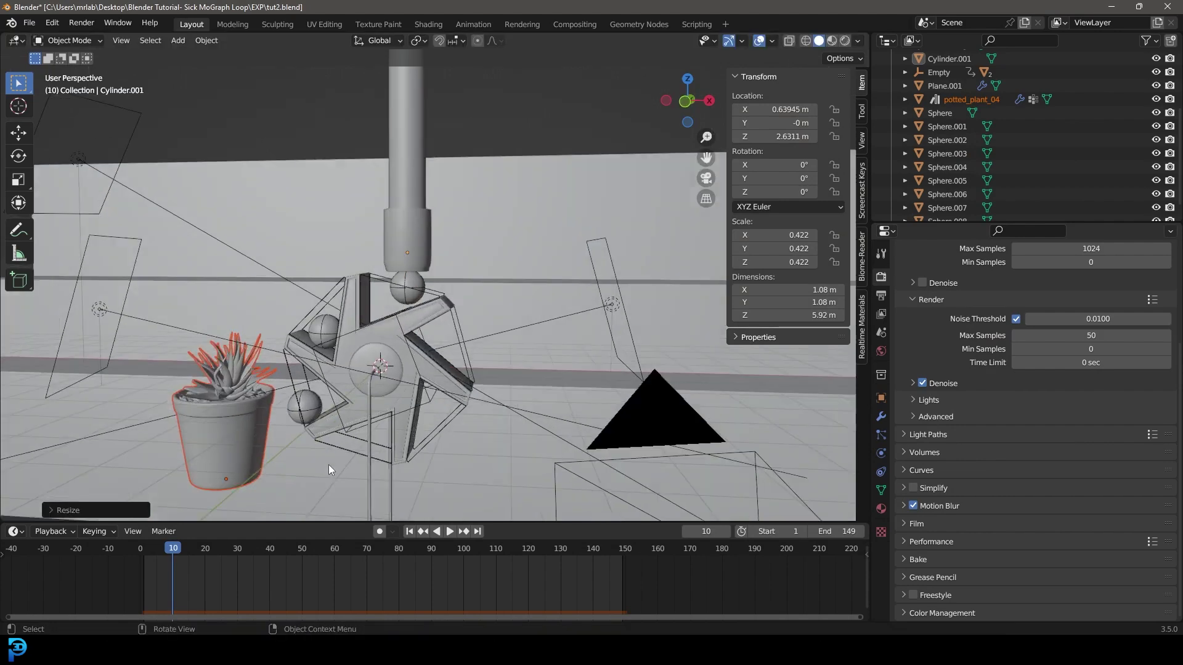
# Move the plant along X to the lower left of the camera frame.
pyautogui.press('g')
pyautogui.press('x')
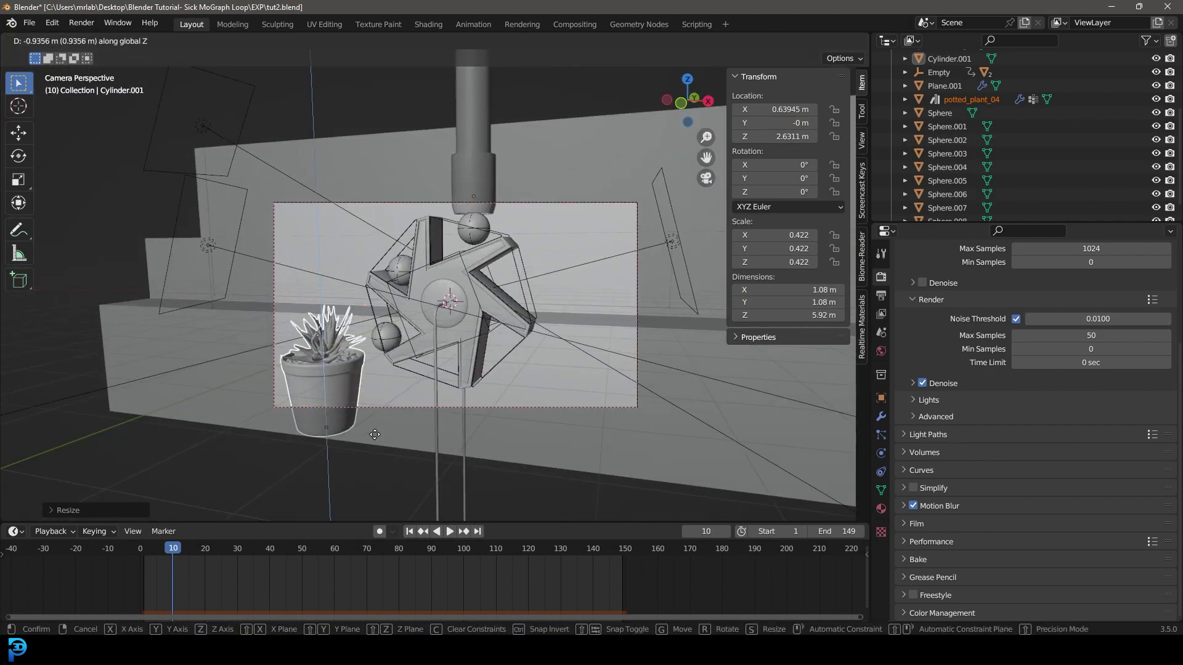
pyautogui.press('Escape')
pyautogui.press('g')
pyautogui.press('x')
pyautogui.click(359, 424)
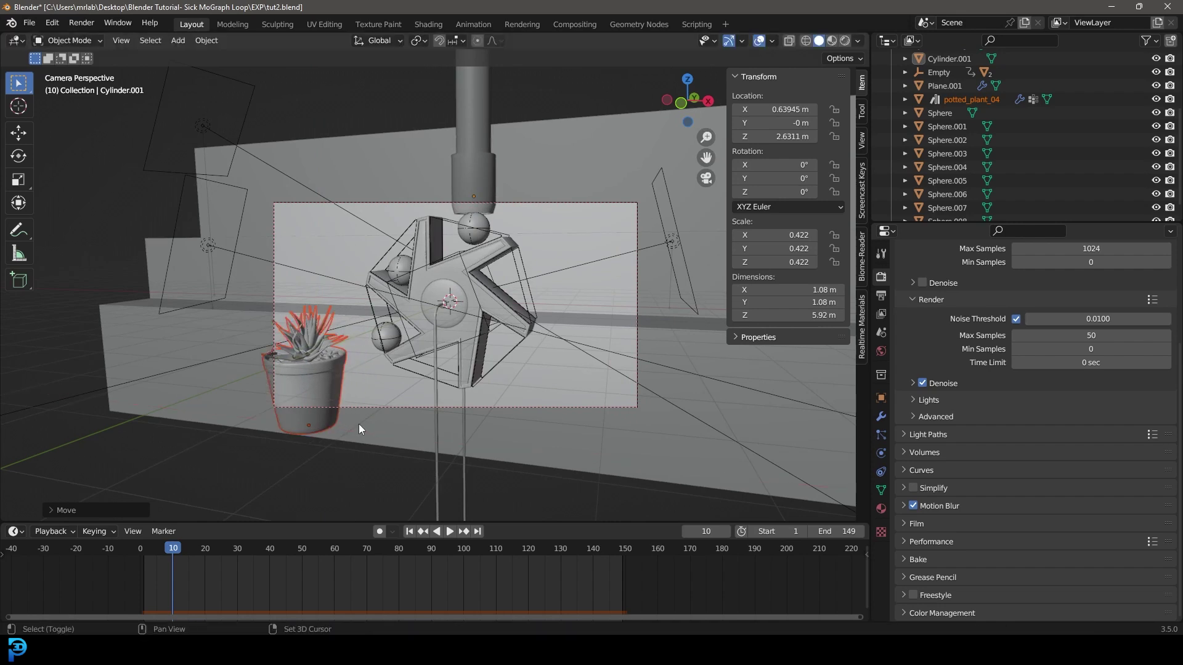
# Duplicate the plant, slide the copy along Y to the lower right, rotate it around Z, and save.
pyautogui.hotkey('shift', 'd')
pyautogui.press('y')
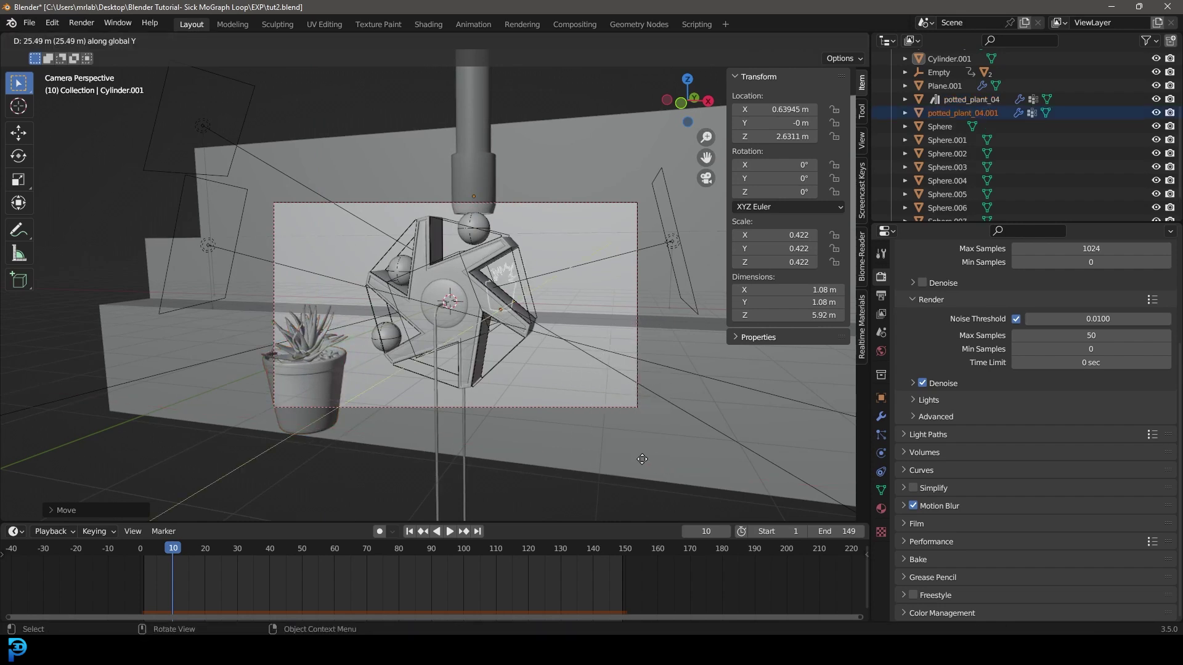
pyautogui.click(626, 470)
pyautogui.press('r')
pyautogui.press('z')
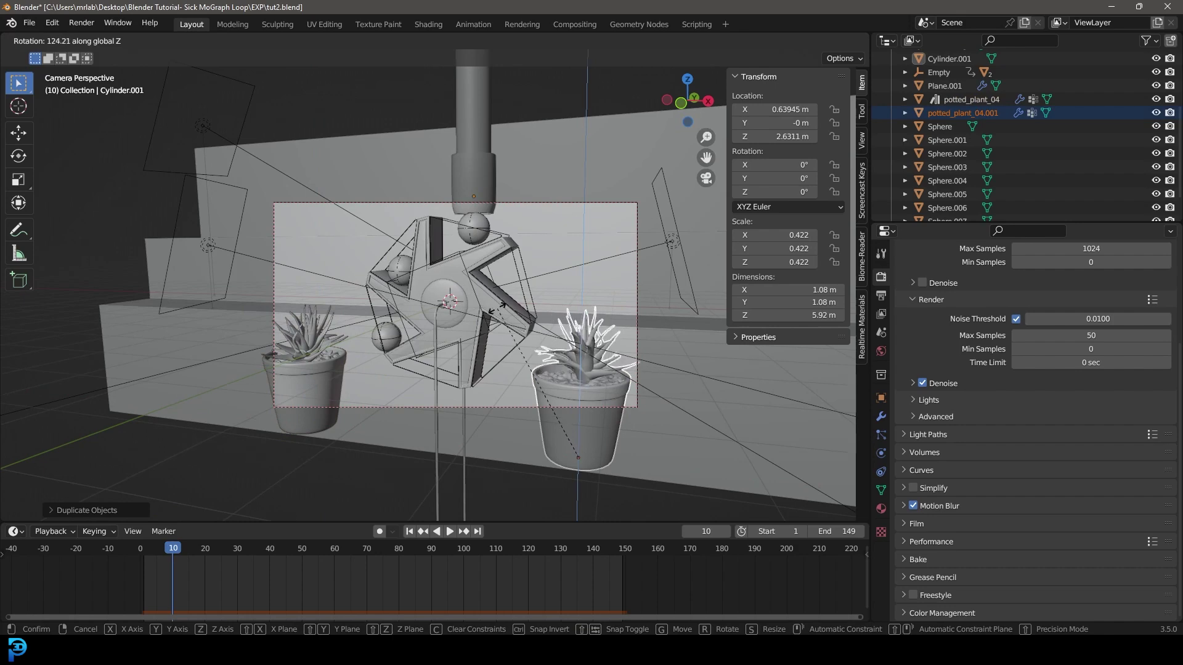
pyautogui.click(464, 378)
pyautogui.hotkey('ctrl', 's')
# Preview the scene in rendered shading, save, then return to solid shading.
pyautogui.press('z')
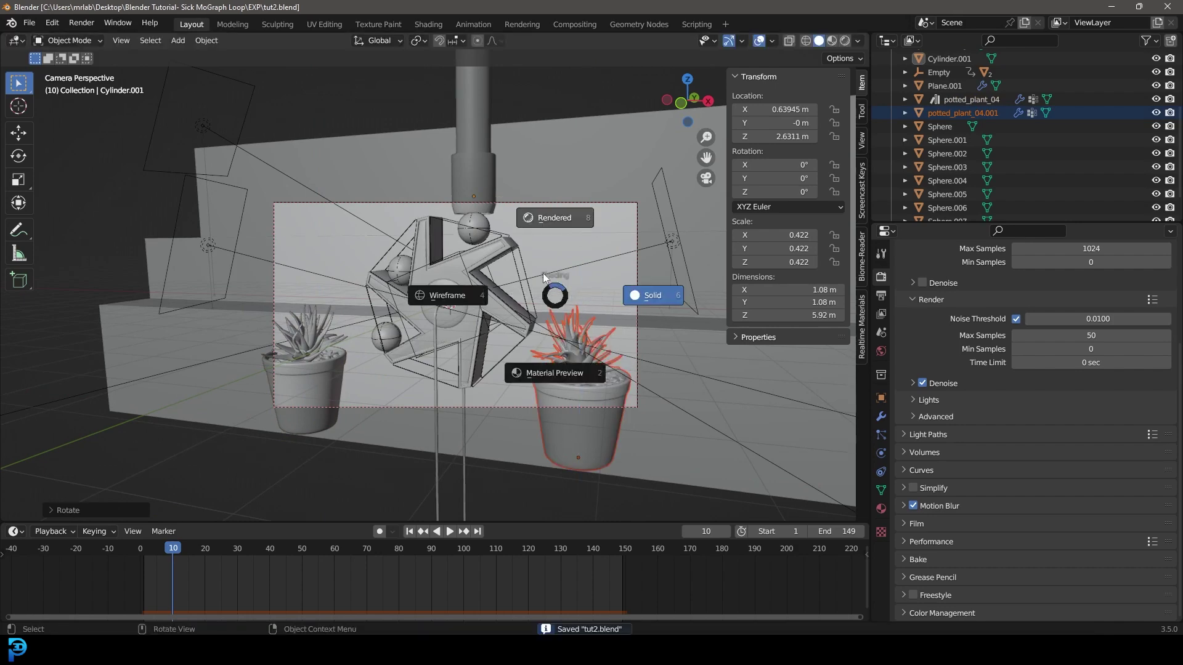
pyautogui.click(546, 274)
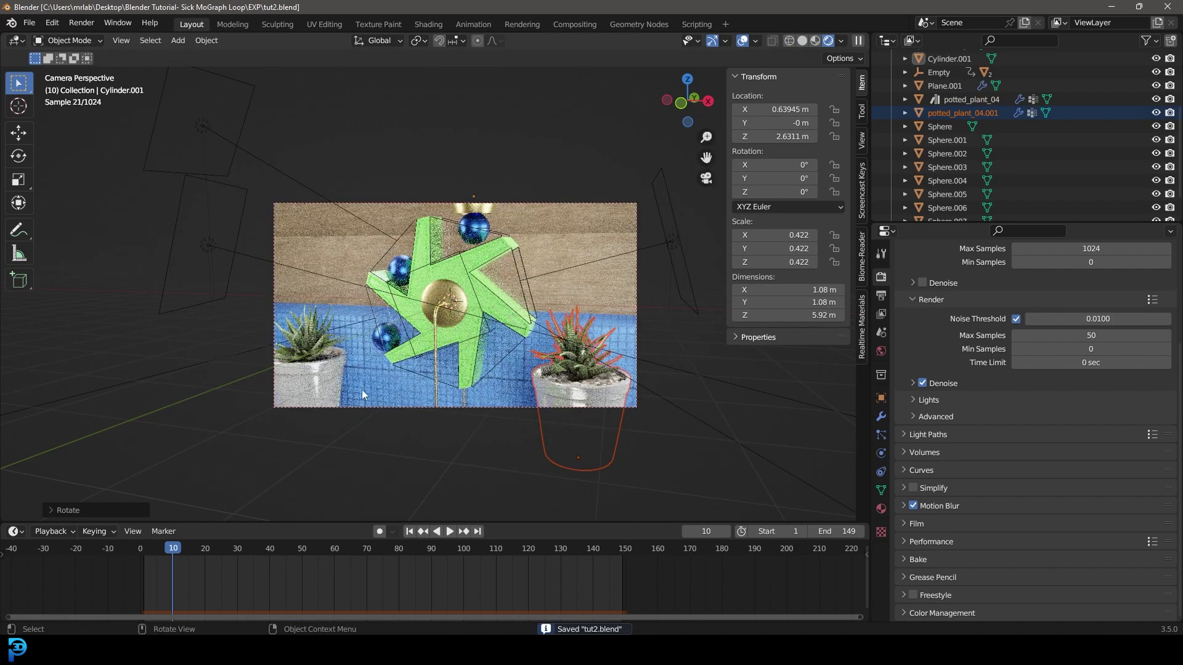
pyautogui.click(318, 382)
pyautogui.hotkey('ctrl', 'z')
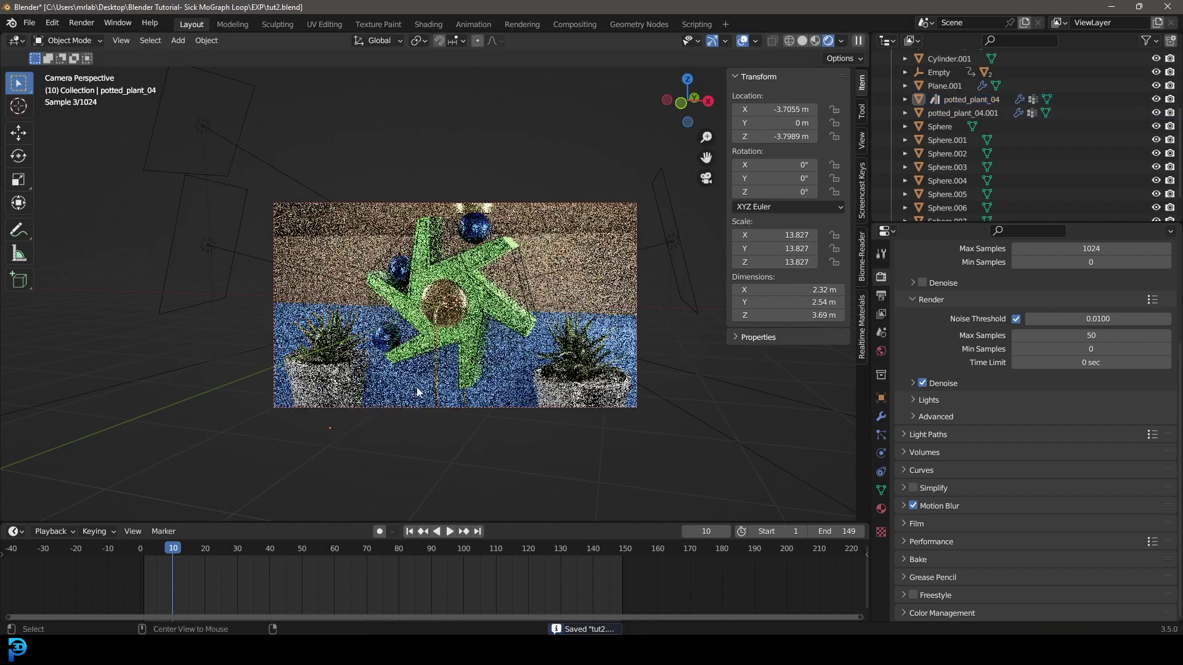
pyautogui.hotkey('ctrl', 's')
pyautogui.press('z')
pyautogui.click(622, 278)
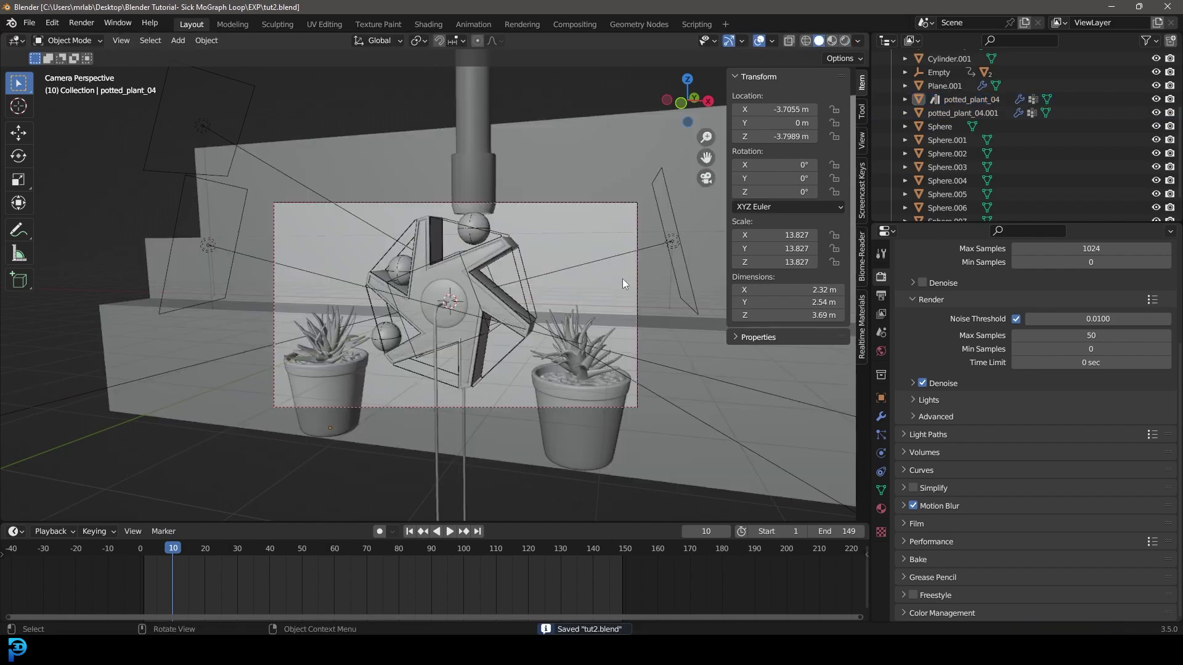
# Render a still image of the current frame and close the render window.
pyautogui.click(80, 23)
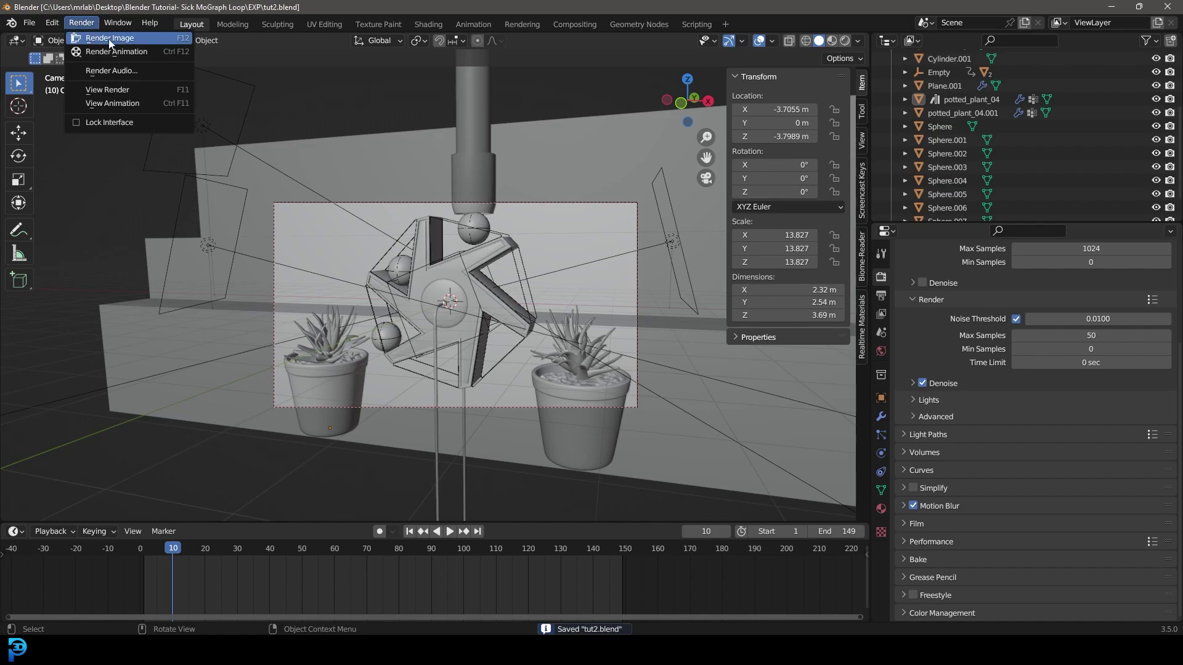
pyautogui.click(108, 38)
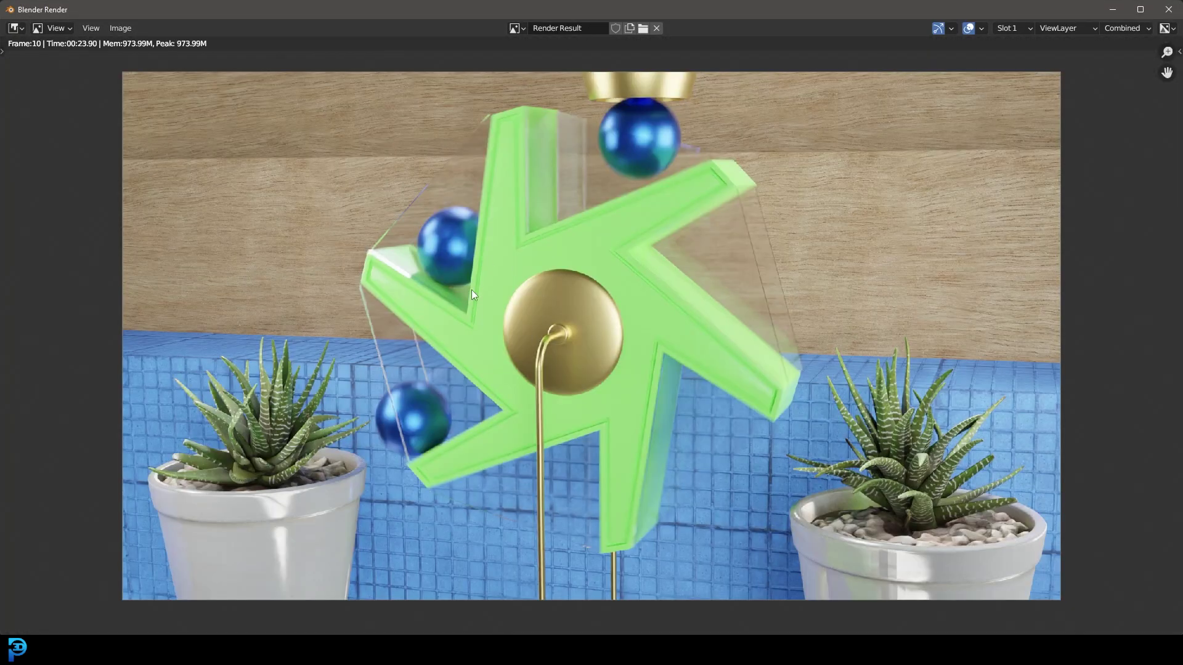
pyautogui.scroll(-2, 706, 170)
pyautogui.click(1180, 11)
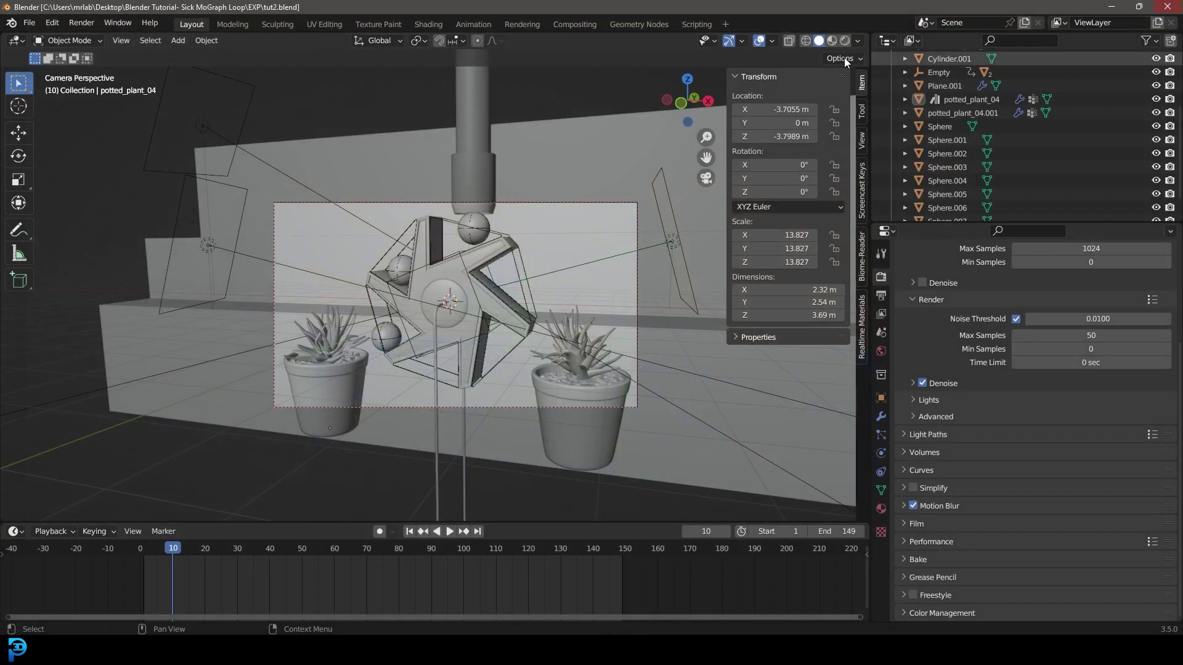
# In the Compositing workspace, enable Use Nodes, add a Viewer backdrop, and arrange the nodes.
pyautogui.click(576, 24)
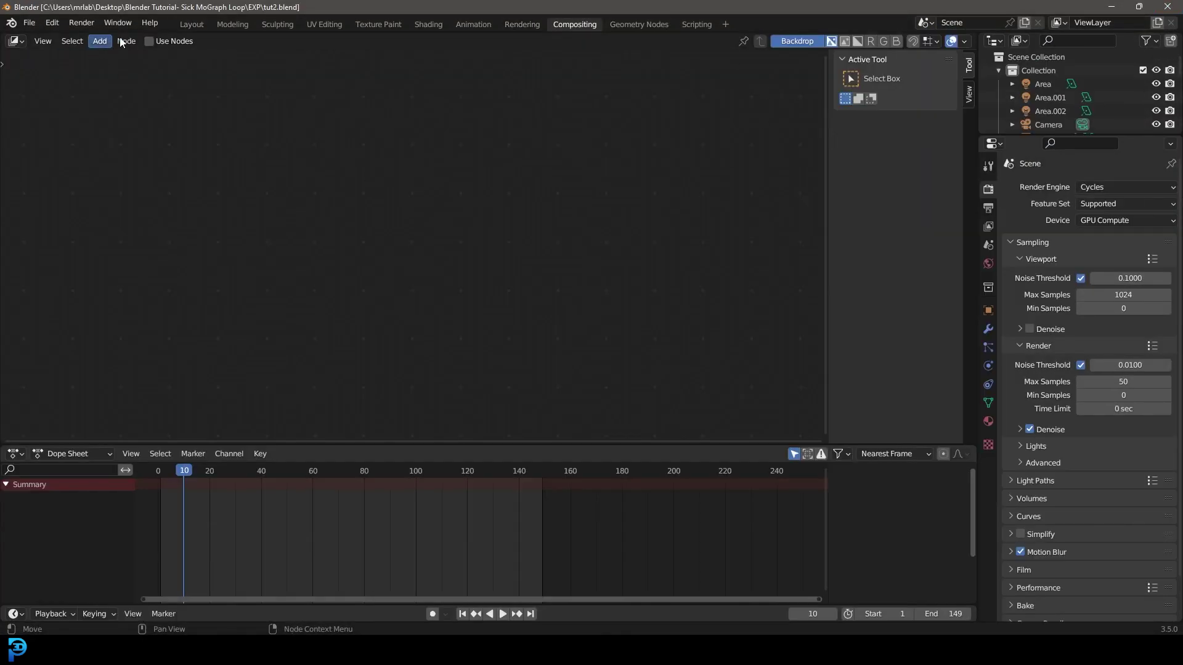
pyautogui.click(151, 40)
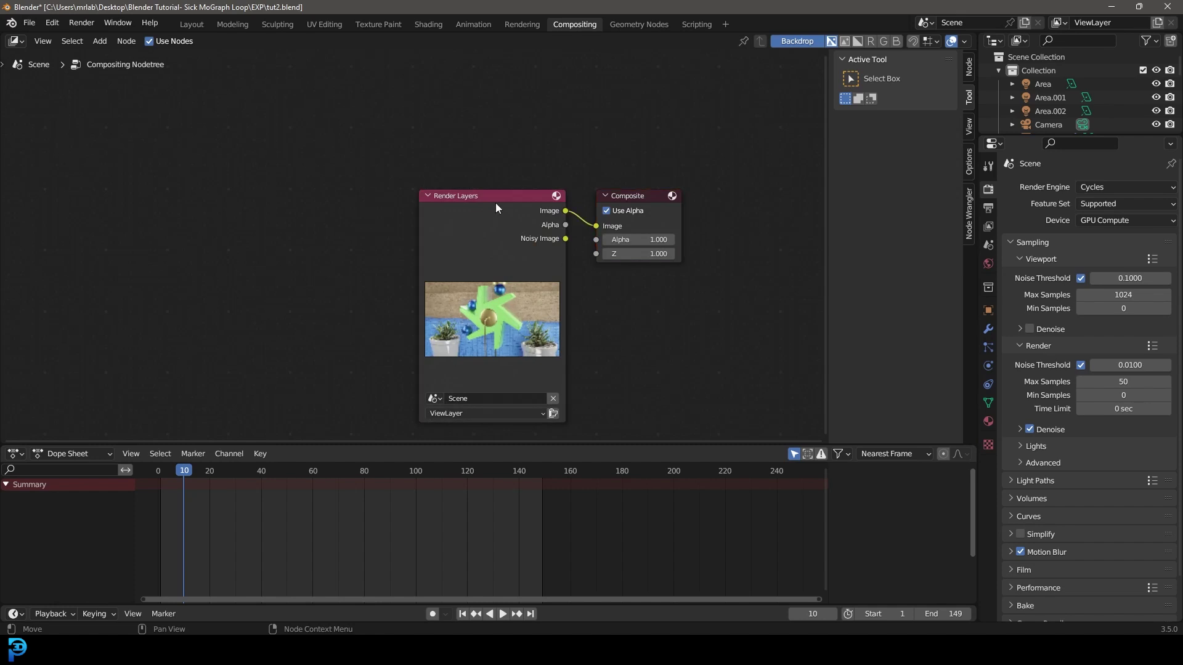
pyautogui.moveTo(512, 197); pyautogui.dragTo(408, 206)
pyautogui.keyDown('ctrl'); pyautogui.keyDown('shift'); pyautogui.click(407, 206); pyautogui.keyUp('shift'); pyautogui.keyUp('ctrl')
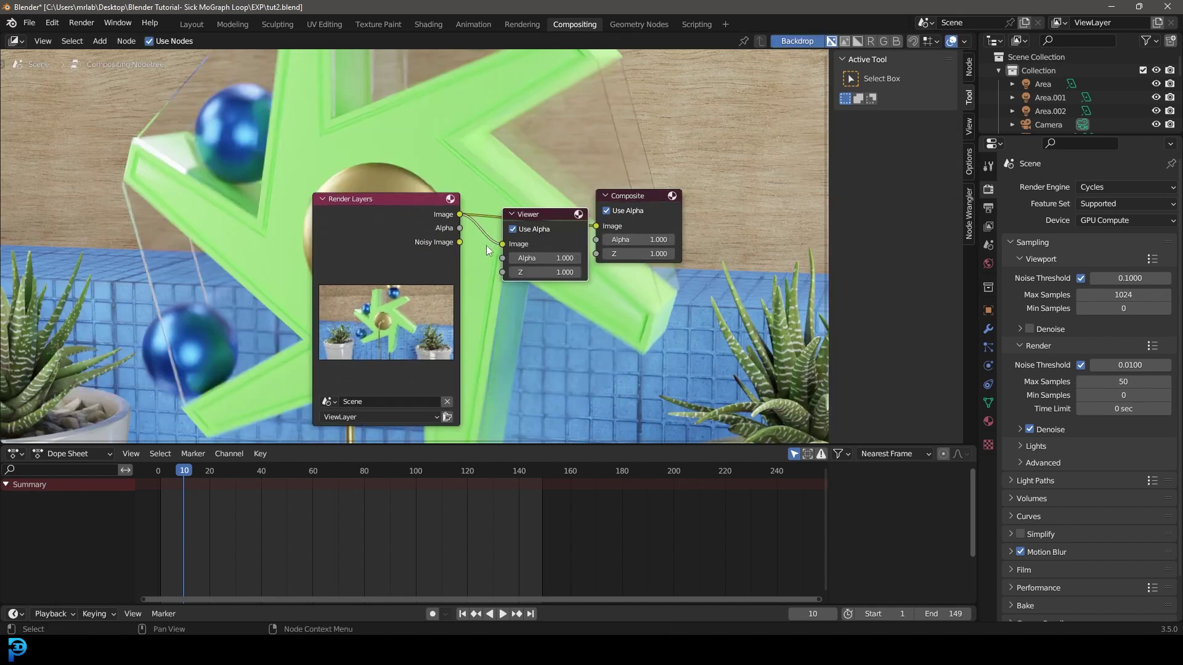
pyautogui.moveTo(553, 227); pyautogui.dragTo(652, 286)
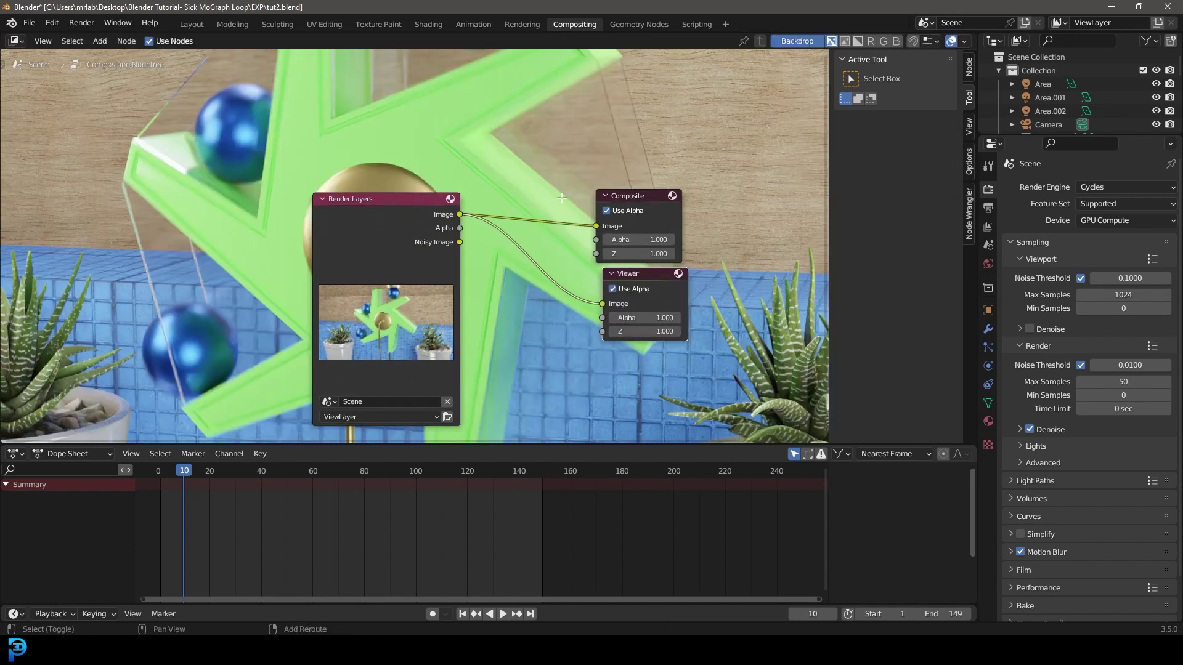
pyautogui.moveTo(415, 247); pyautogui.dragTo(467, 294, button='middle')
pyautogui.moveTo(431, 247); pyautogui.dragTo(177, 287)
pyautogui.press('v')
pyautogui.press('v')
pyautogui.press('v')
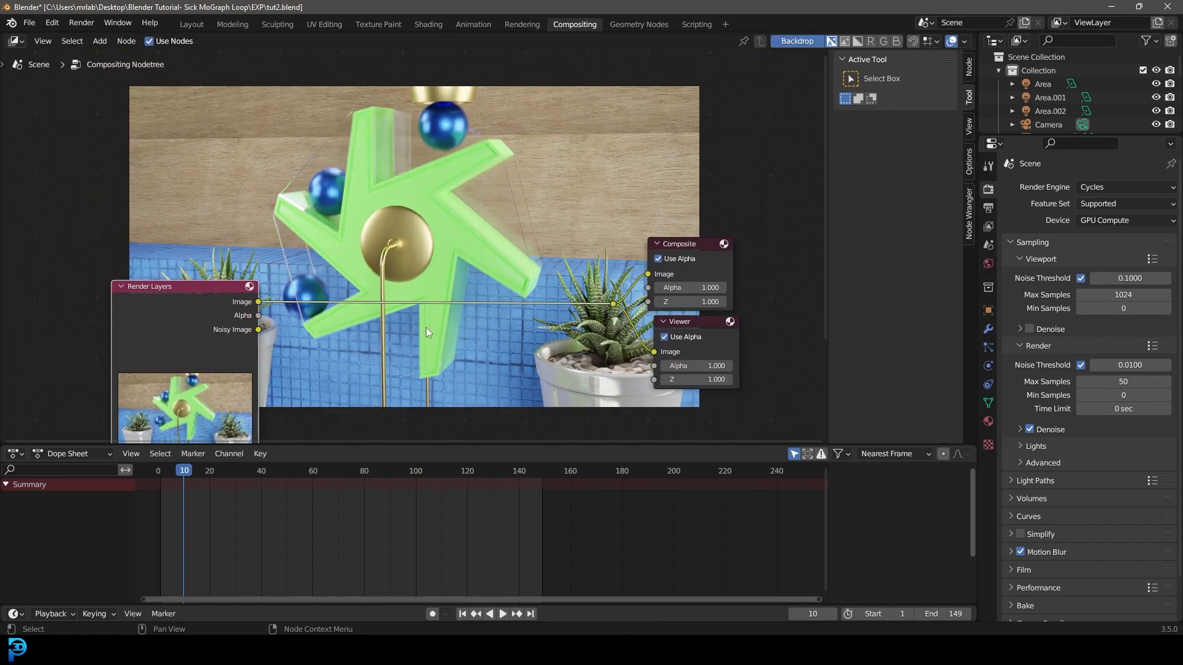
pyautogui.press('v')
pyautogui.scroll(1, 427, 296)
pyautogui.moveTo(243, 293); pyautogui.dragTo(134, 286)
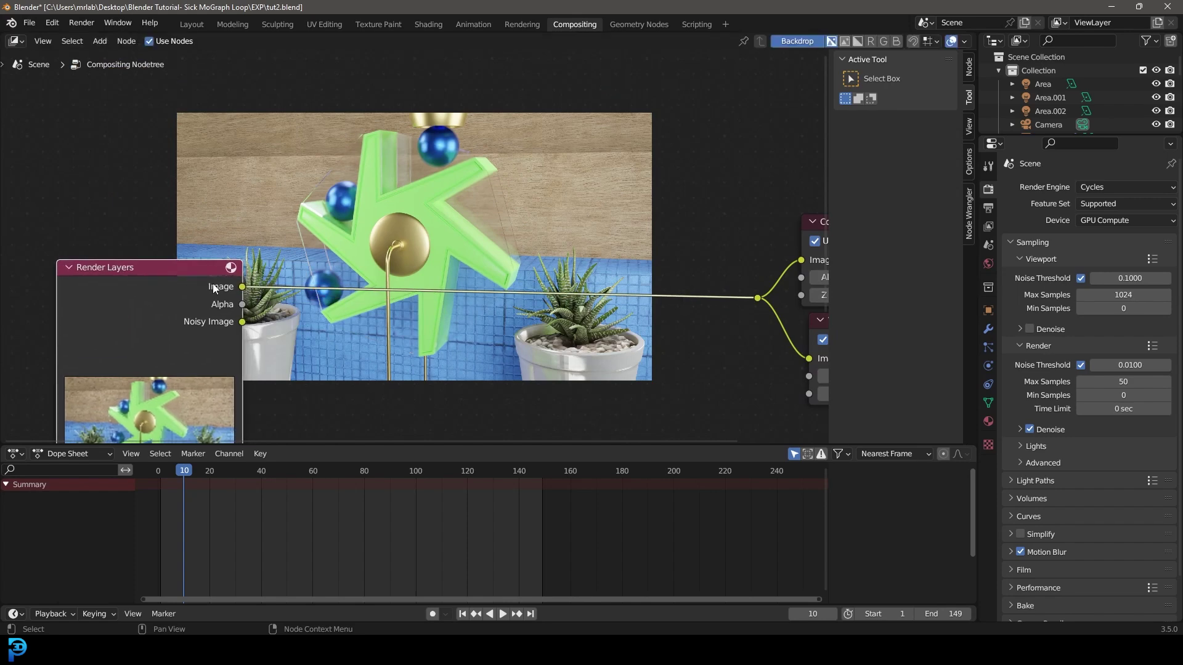
pyautogui.scroll(1, 433, 249)
# Search for 'lens' and drop a Lens Distortion node onto the Render Layers link.
pyautogui.hotkey('shift', 'a')
pyautogui.click(455, 237)
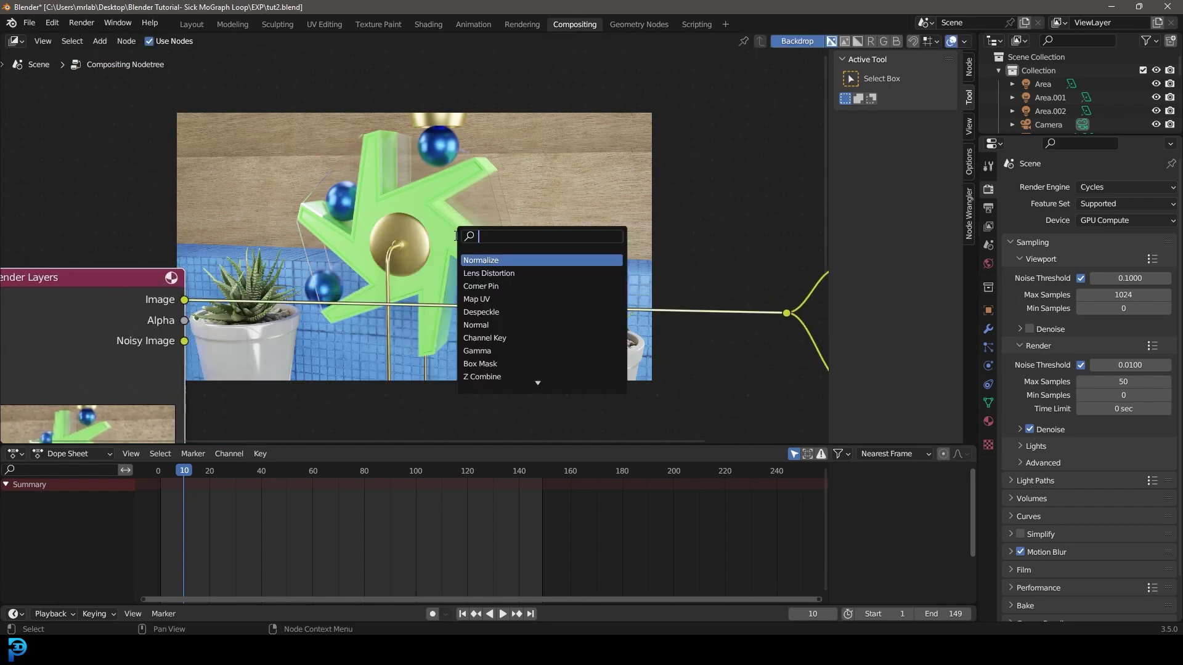
pyautogui.write('lens')
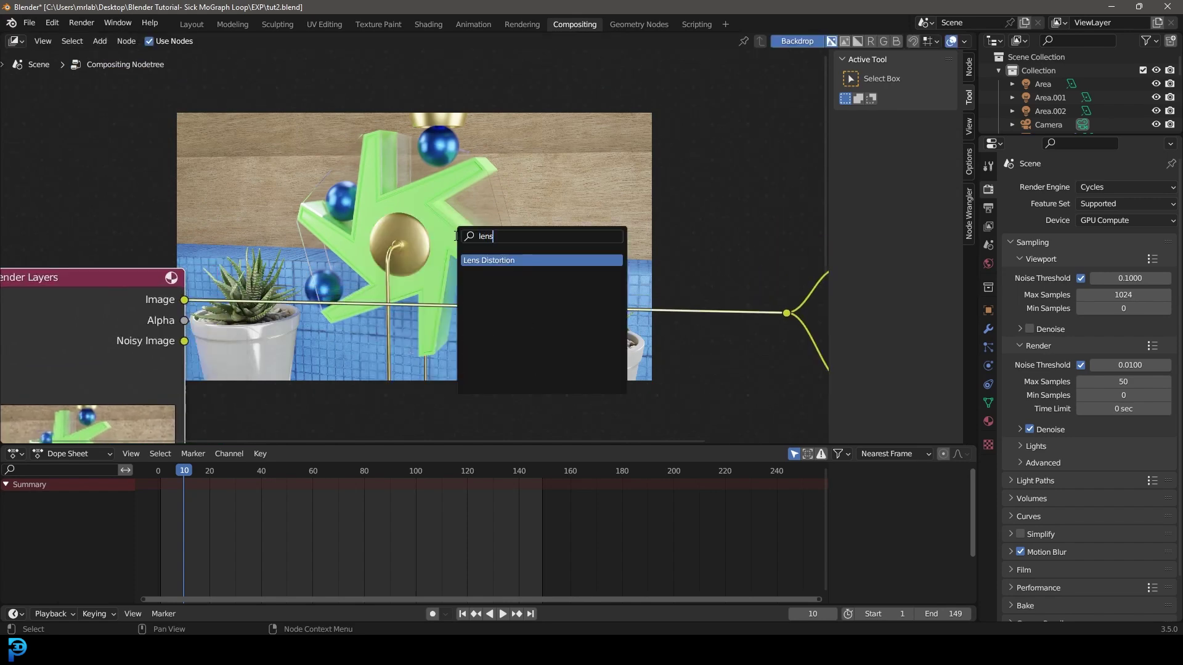
pyautogui.click(546, 266)
pyautogui.click(493, 275)
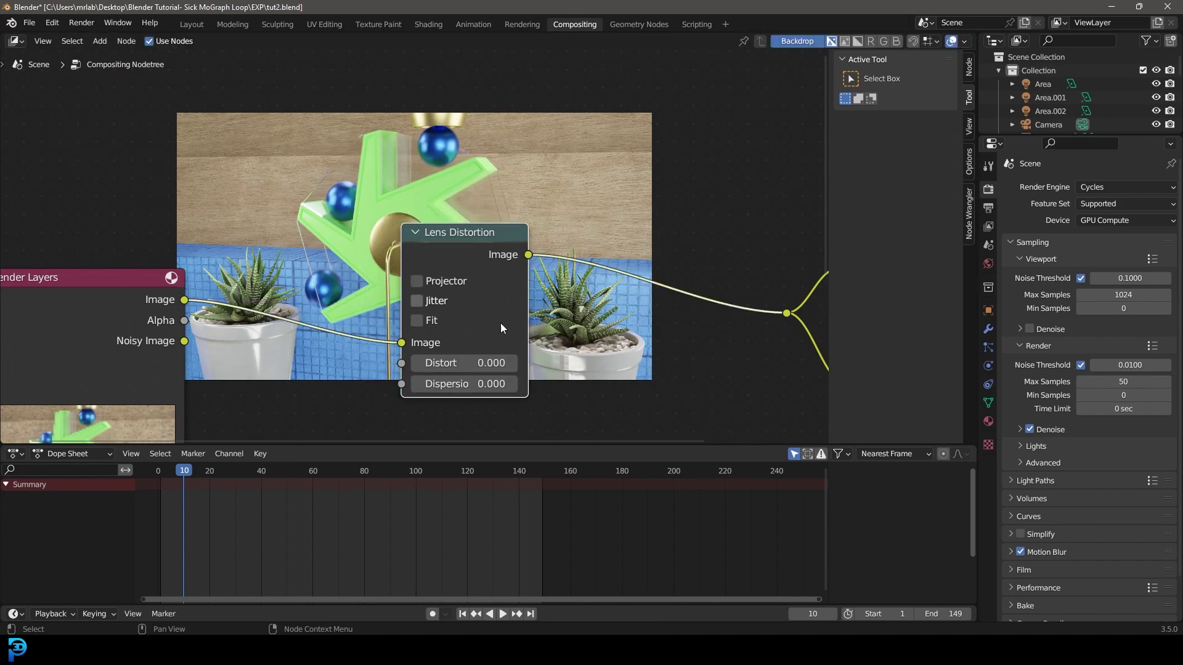
# Set Lens Distortion to Distort 0.020 and Dispersion 0.017, and enable Fit.
pyautogui.click(483, 361)
pyautogui.write('.02')
pyautogui.press('Return')
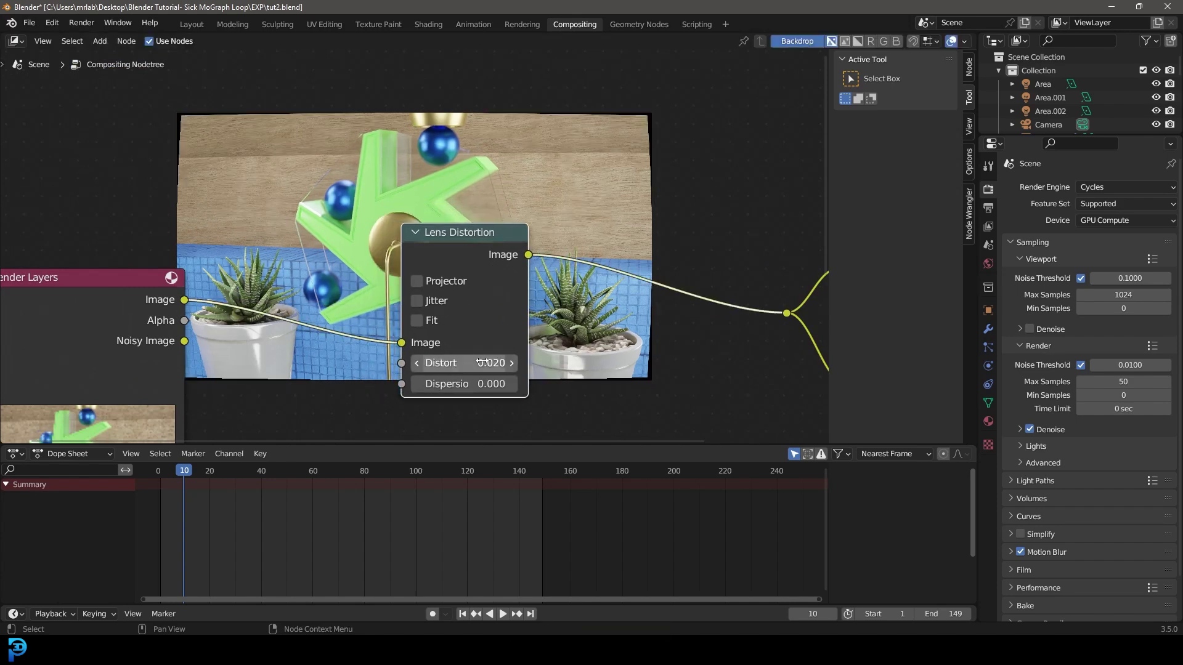
pyautogui.click(477, 378)
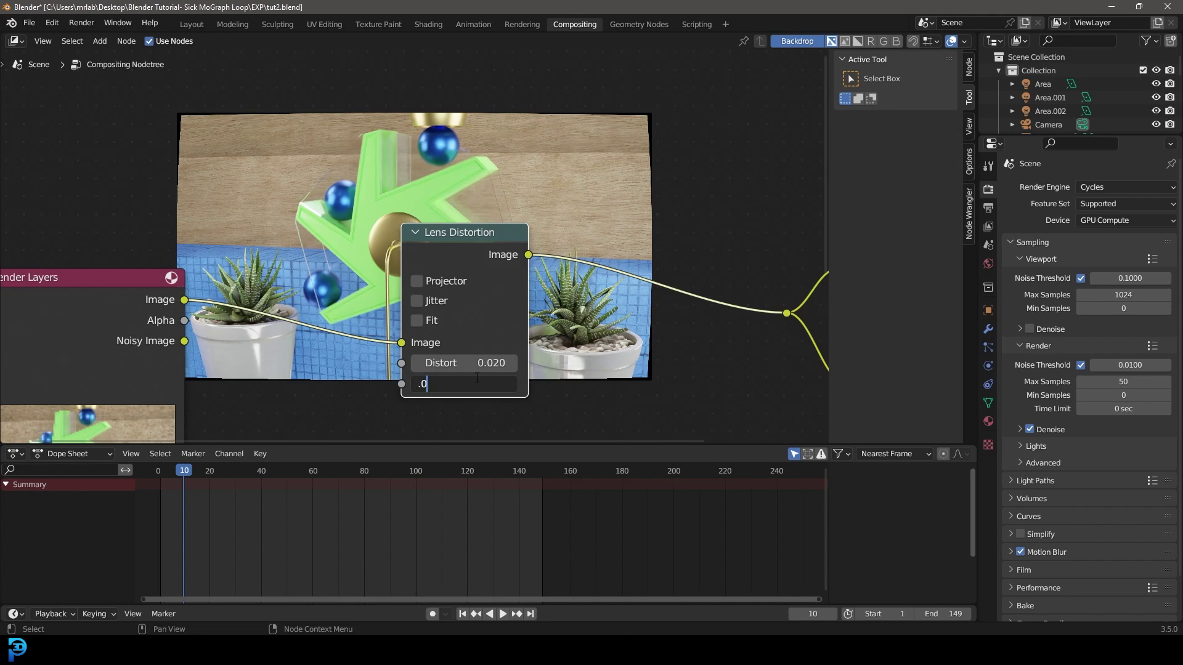
pyautogui.press('Return')
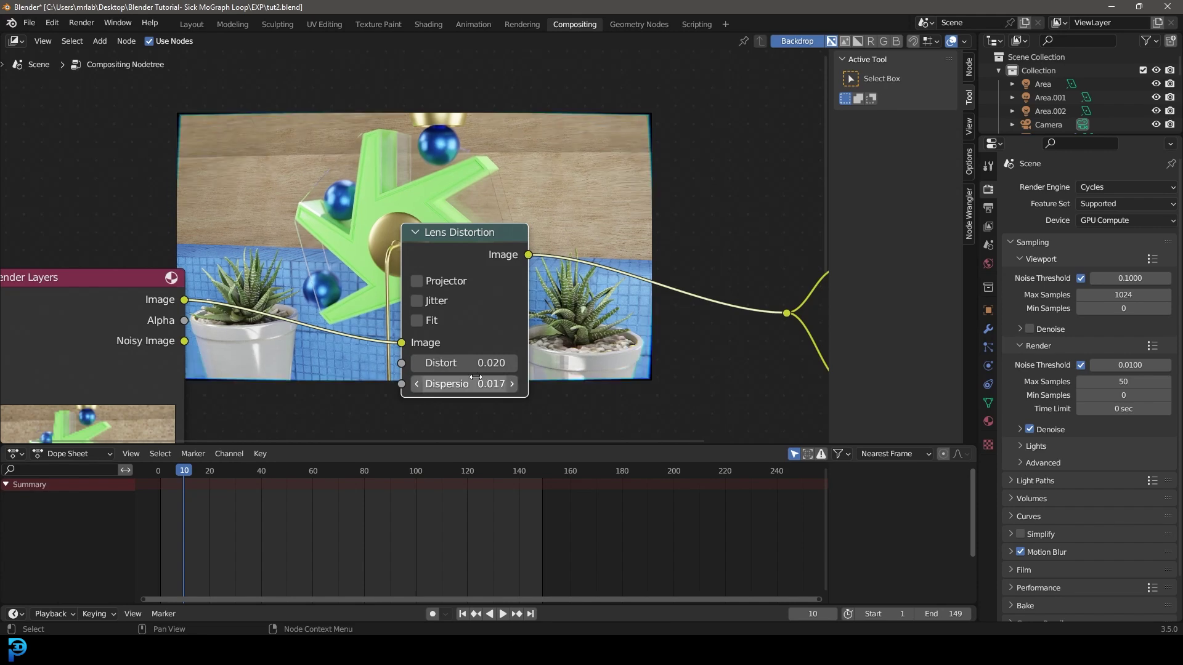
pyautogui.moveTo(528, 330); pyautogui.dragTo(598, 329)
pyautogui.click(417, 320)
# Enlarge the backdrop preview to inspect the distorted render, then shrink it back.
pyautogui.moveTo(477, 212); pyautogui.dragTo(731, 309, button='middle')
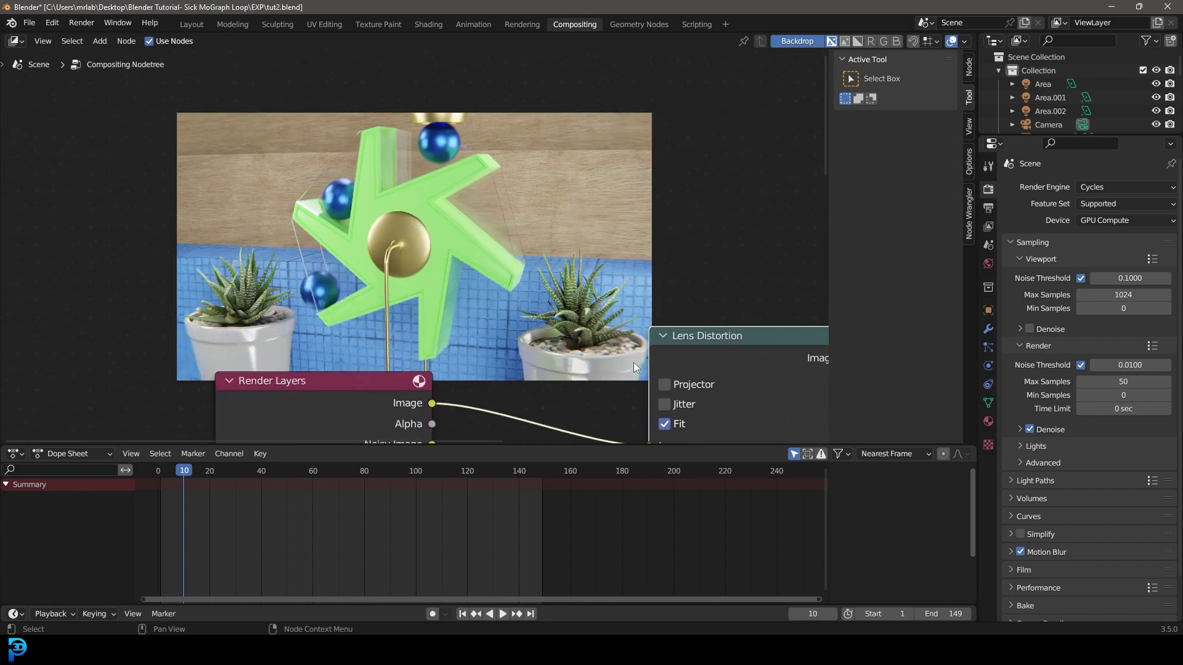
pyautogui.hotkey('alt', 'v')
pyautogui.hotkey('alt', 'v')
pyautogui.hotkey('alt', 'v')
pyautogui.hotkey('alt', 'v')
pyautogui.hotkey('alt', 'v')
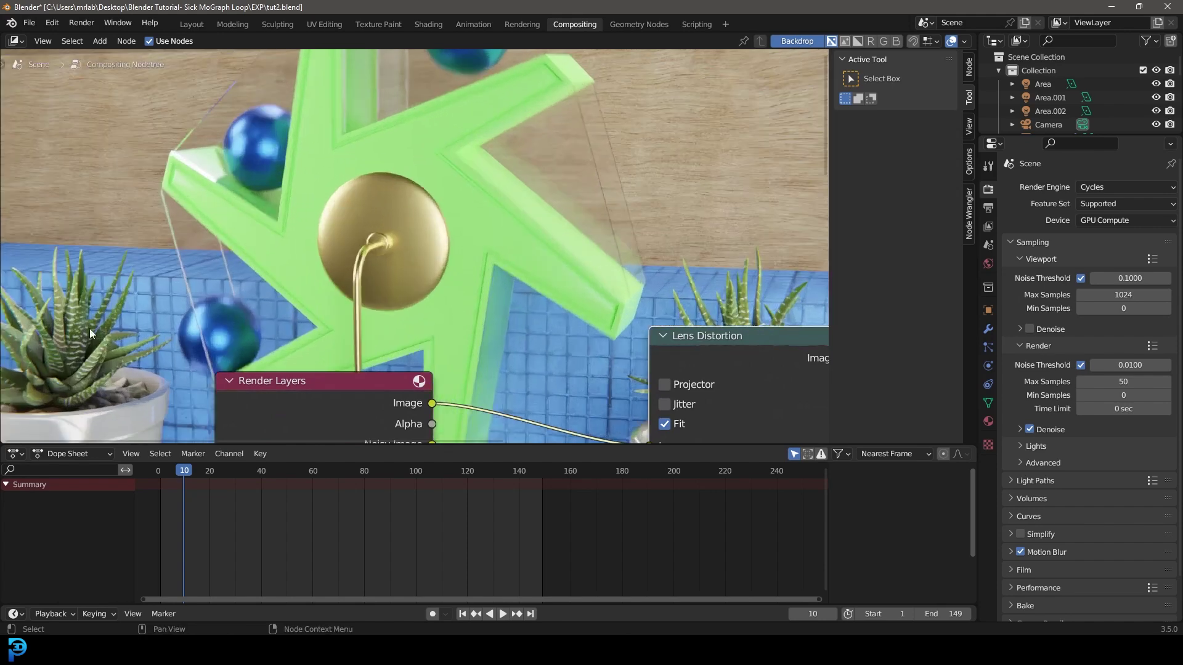
pyautogui.press('v')
pyautogui.press('v')
pyautogui.press('v')
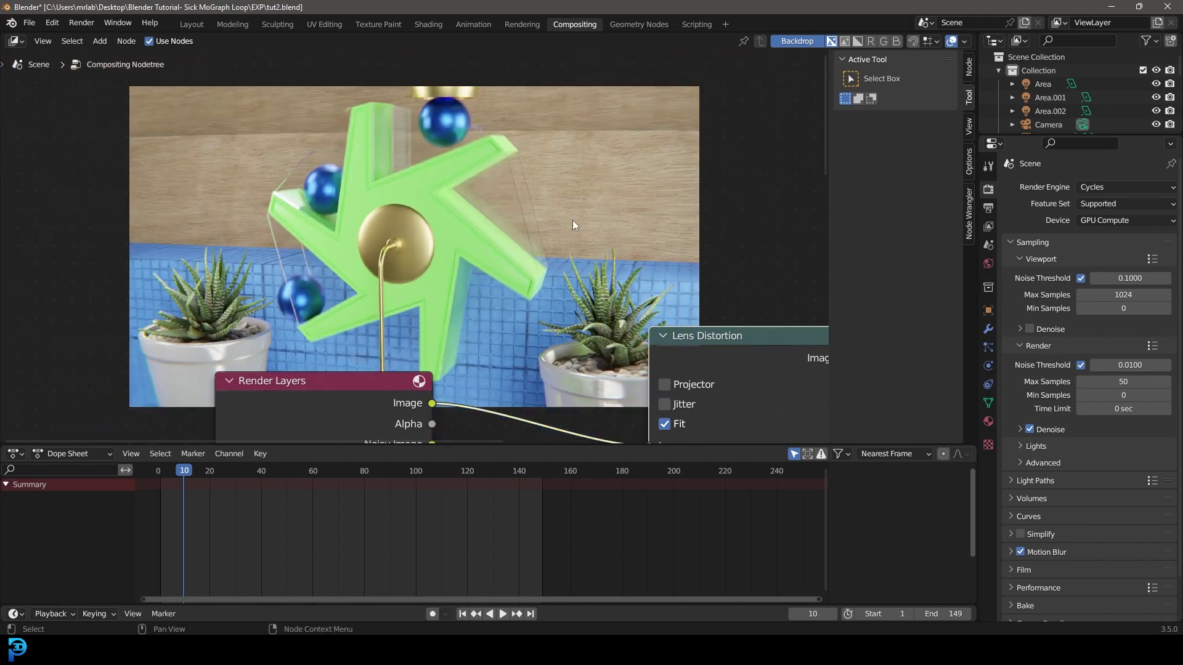
pyautogui.moveTo(571, 220); pyautogui.dragTo(566, 305, button='middle')
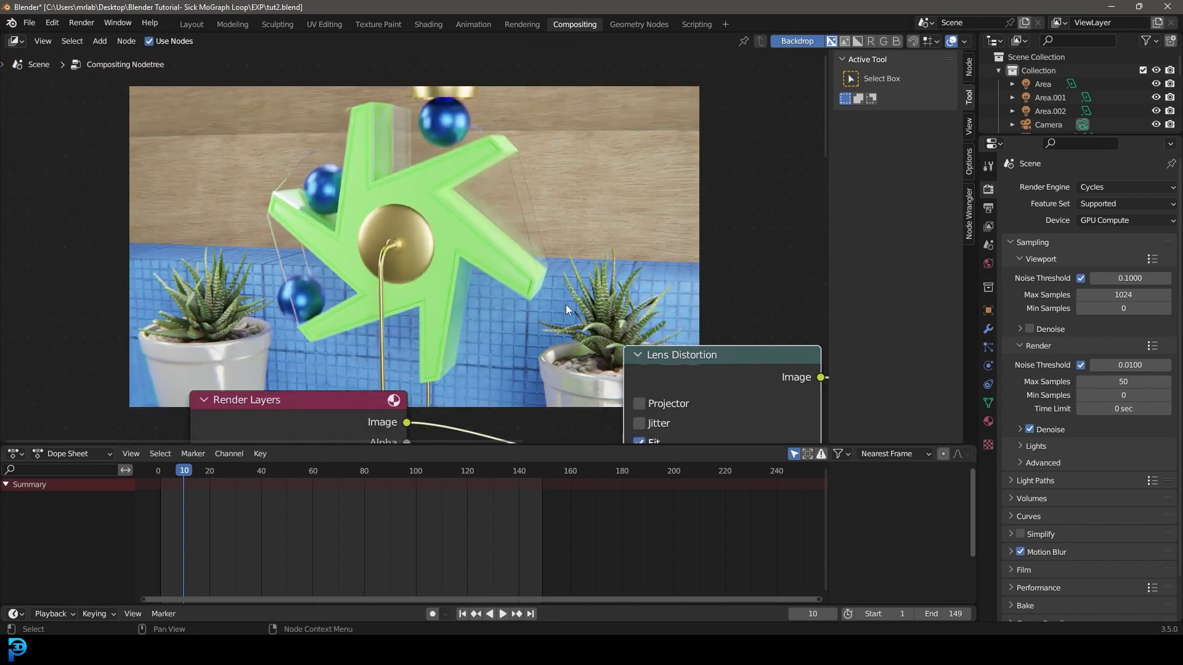
# In the Layout workspace, set the render output folder to the Desktop.
pyautogui.click(199, 28)
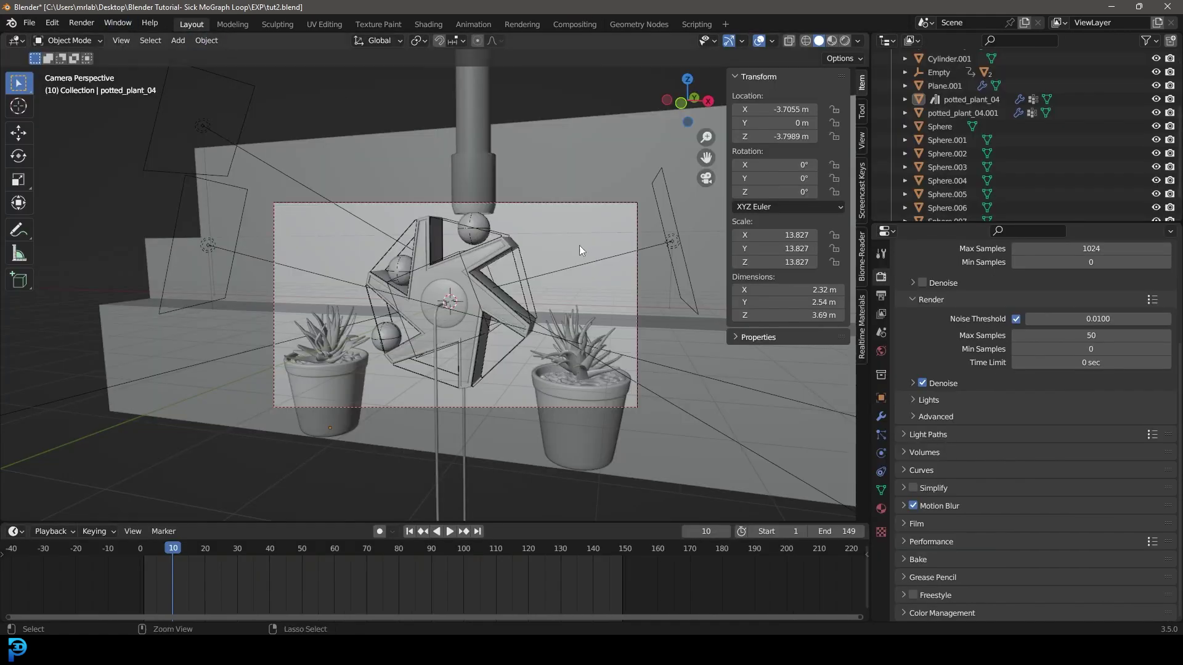
pyautogui.hotkey('ctrl', 's')
pyautogui.scroll(2, 579, 246)
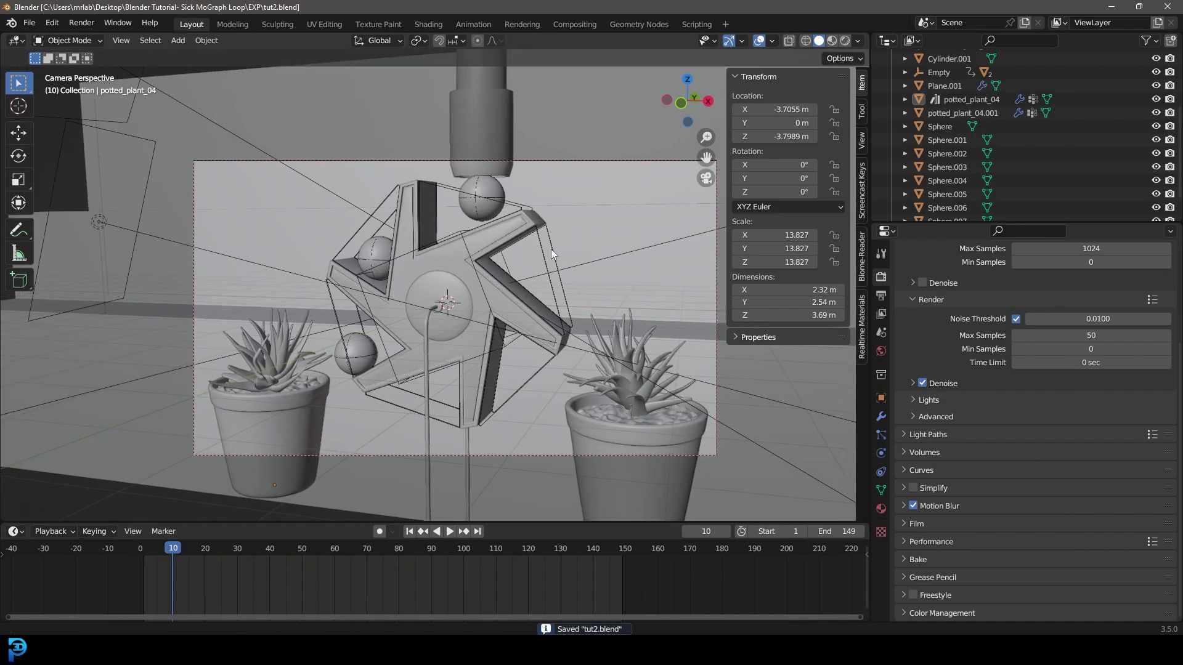
pyautogui.press('n')
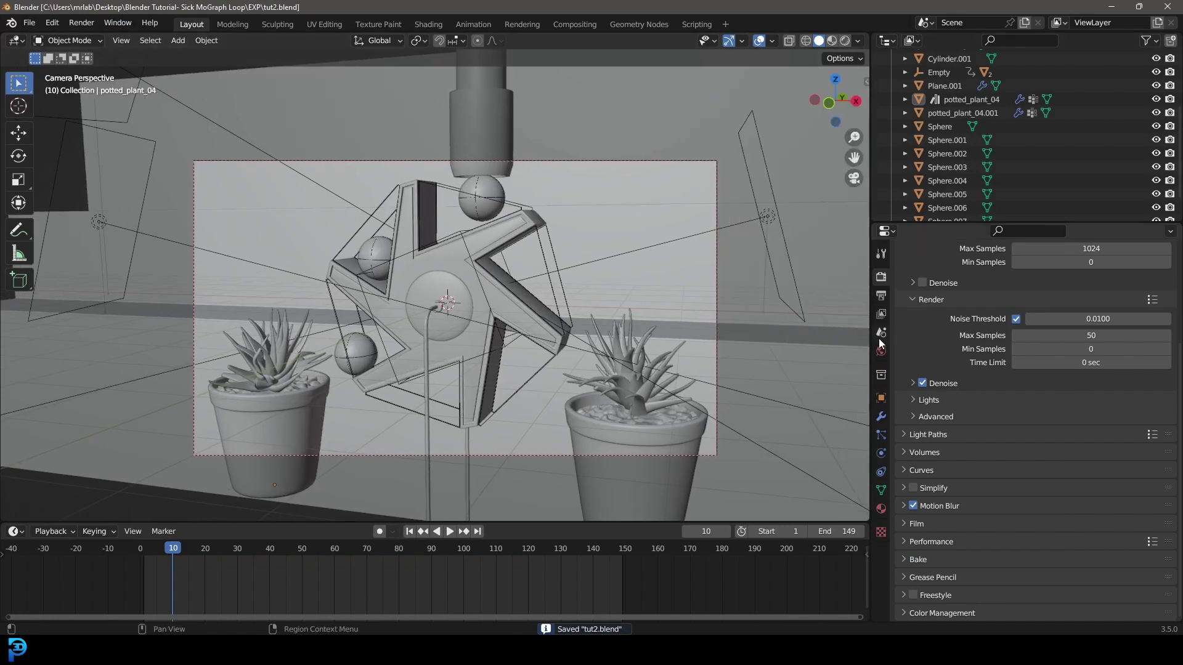
pyautogui.click(883, 295)
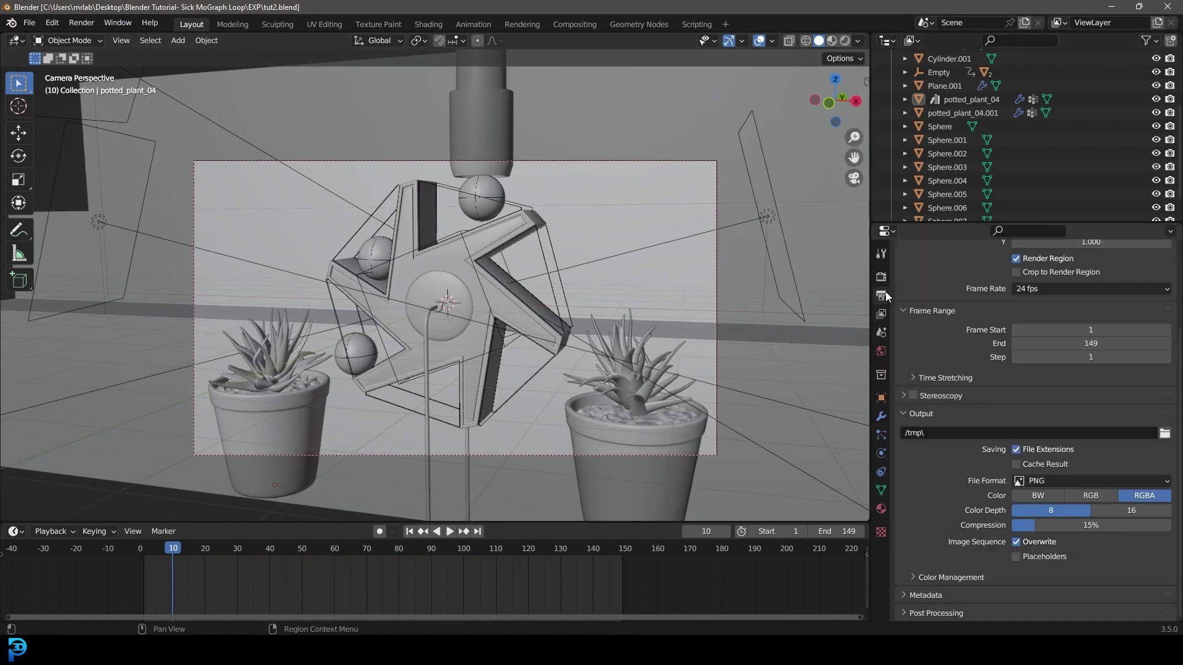
pyautogui.click(1165, 434)
pyautogui.click(176, 272)
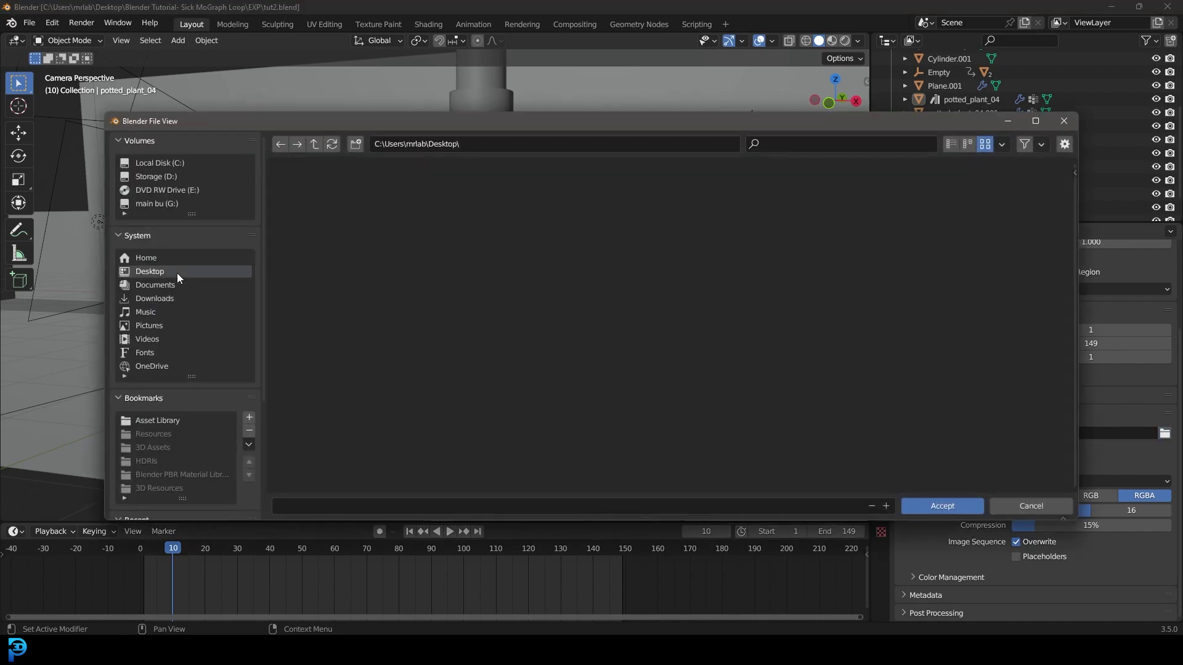
pyautogui.press('Return')
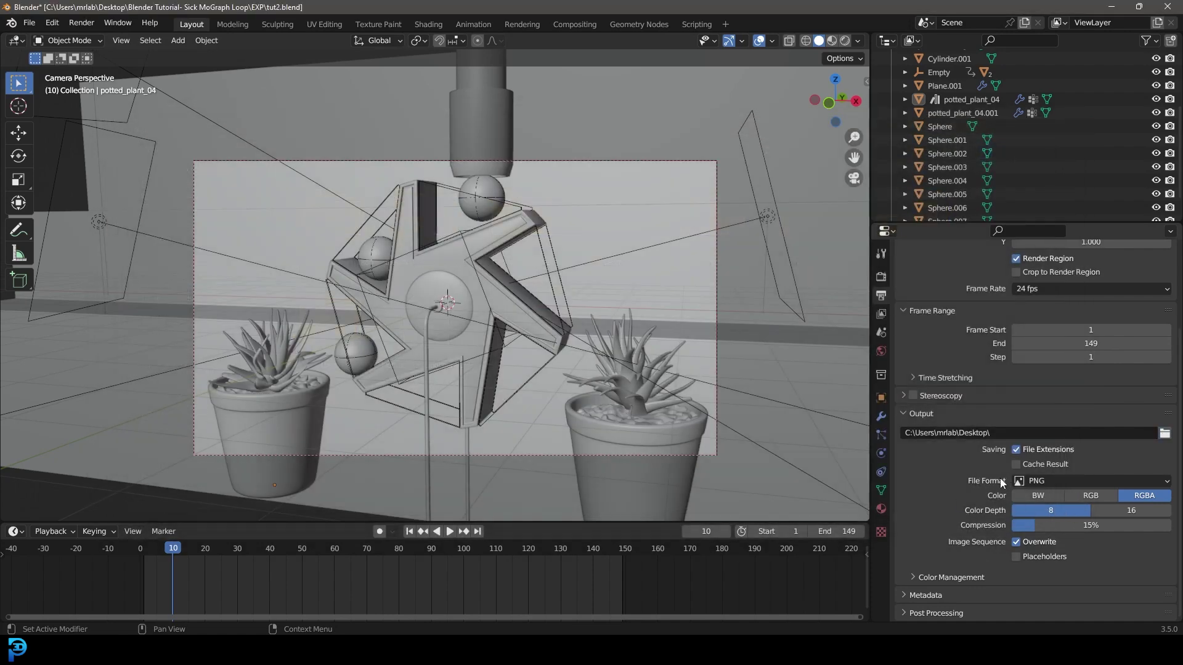
# Set the output file format to FFmpeg Video with an MPEG-4 container, and save.
pyautogui.click(1038, 481)
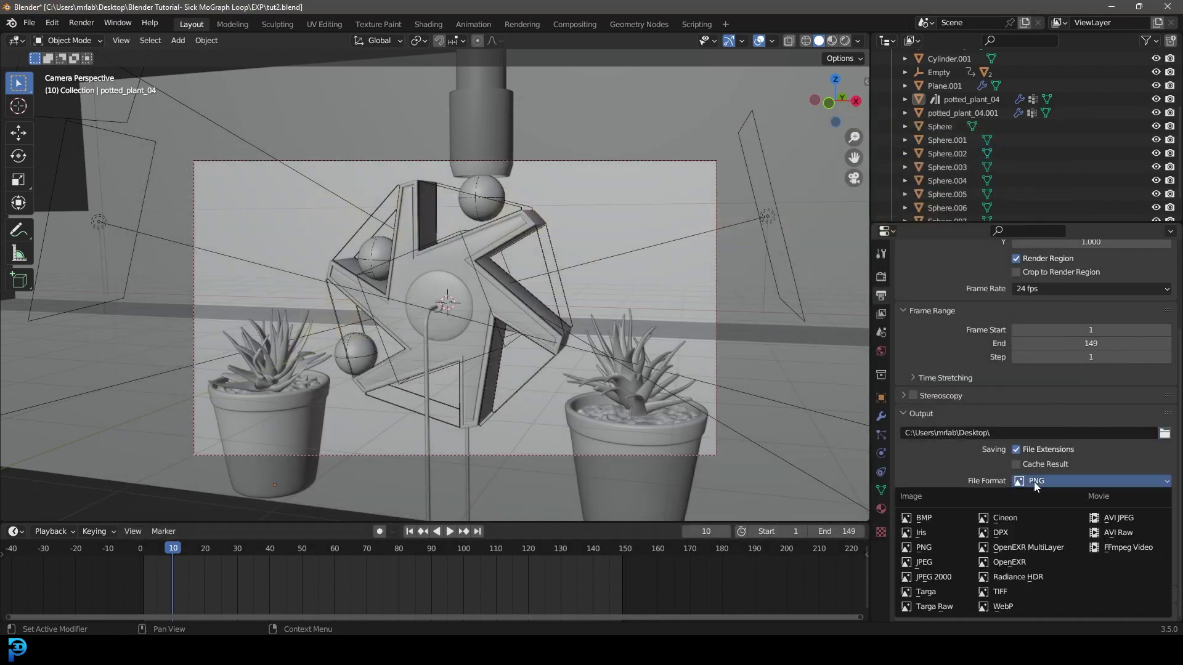
pyautogui.click(1128, 547)
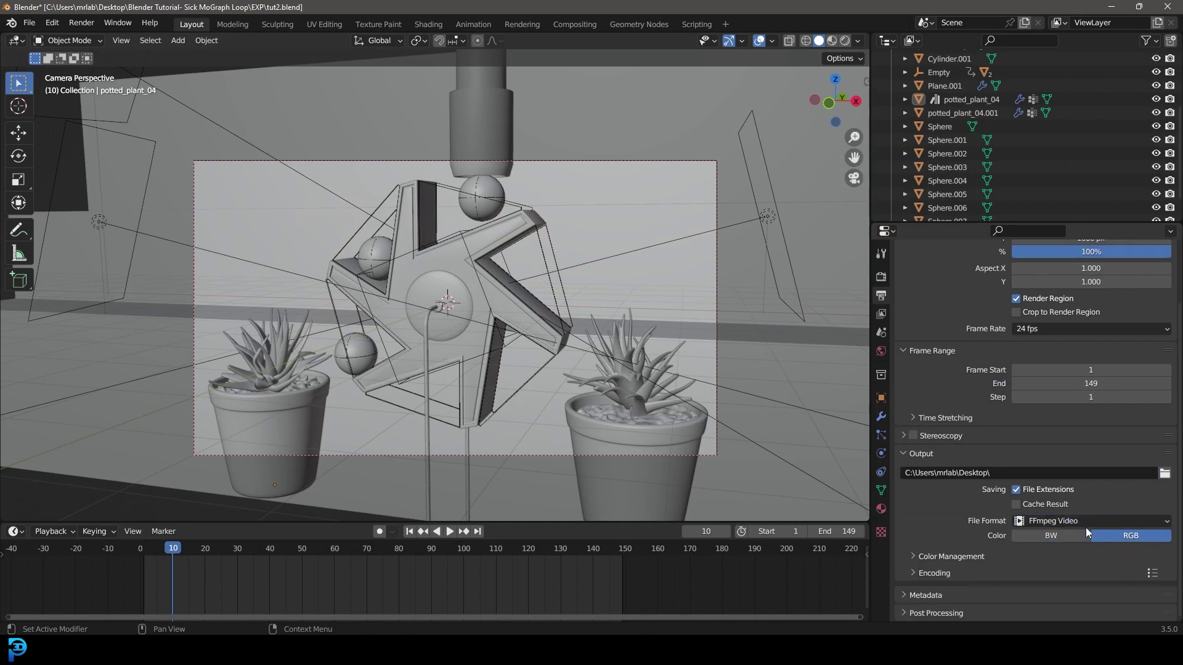
pyautogui.click(933, 578)
pyautogui.scroll(-3, 956, 561)
pyautogui.click(1034, 525)
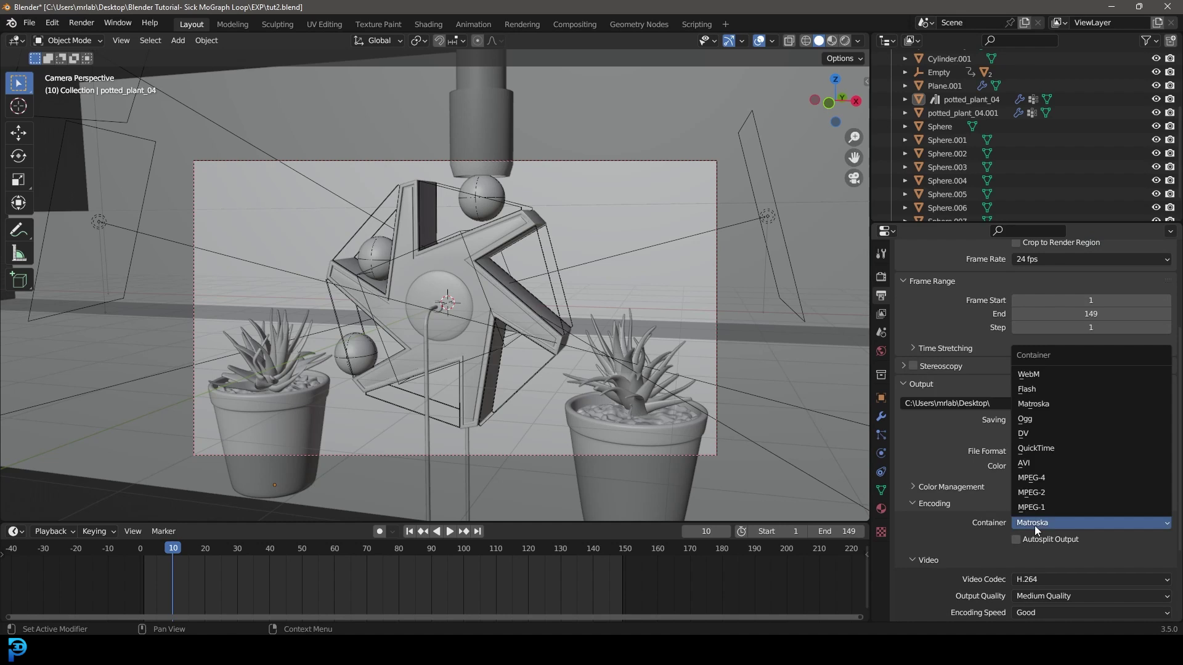
pyautogui.click(1078, 477)
pyautogui.hotkey('ctrl', 's')
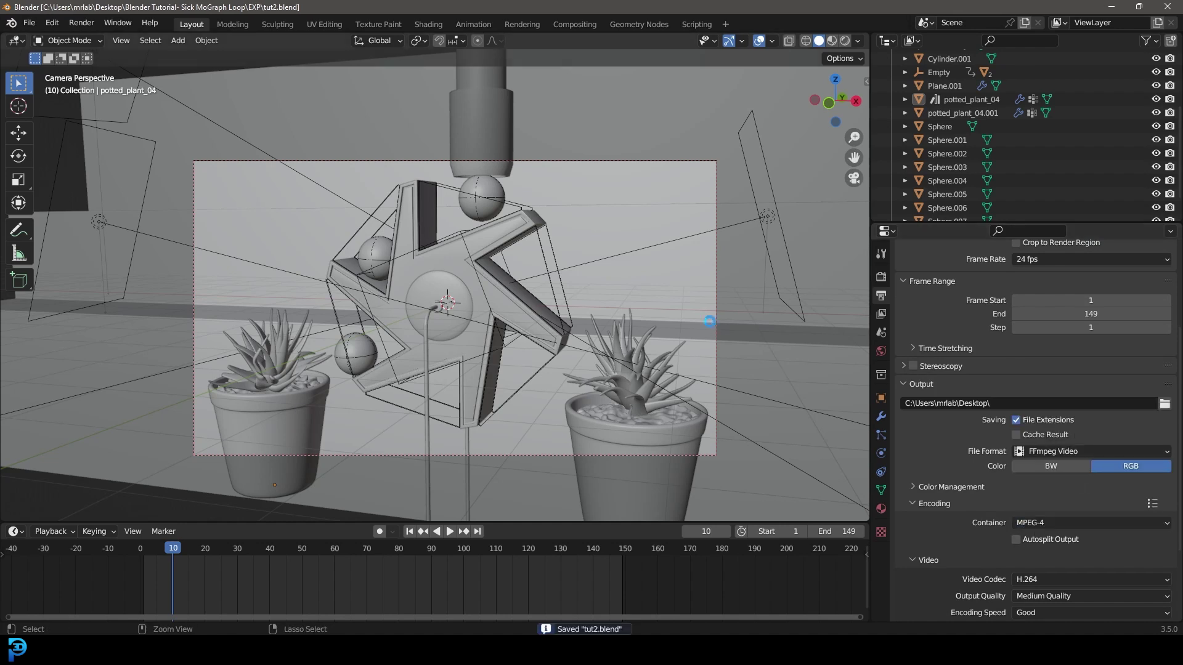
pyautogui.click(80, 24)
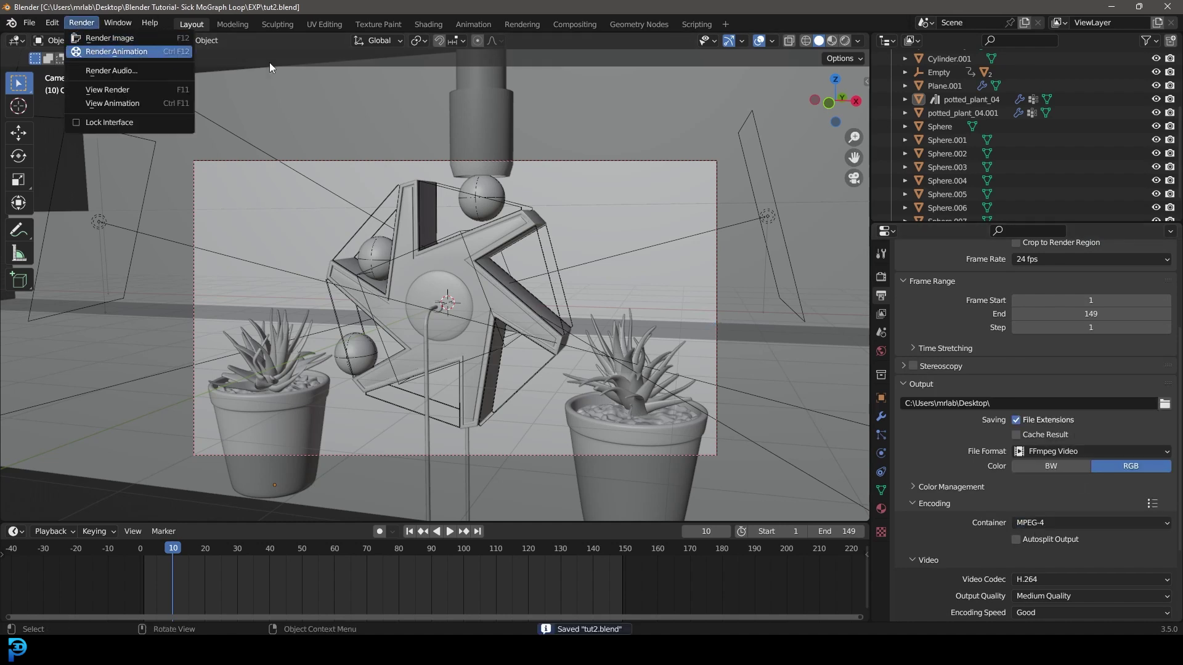
# Leave camera view, play the 1–149 frame loop, and orbit around the star wheel.
pyautogui.scroll(3, 540, 265)
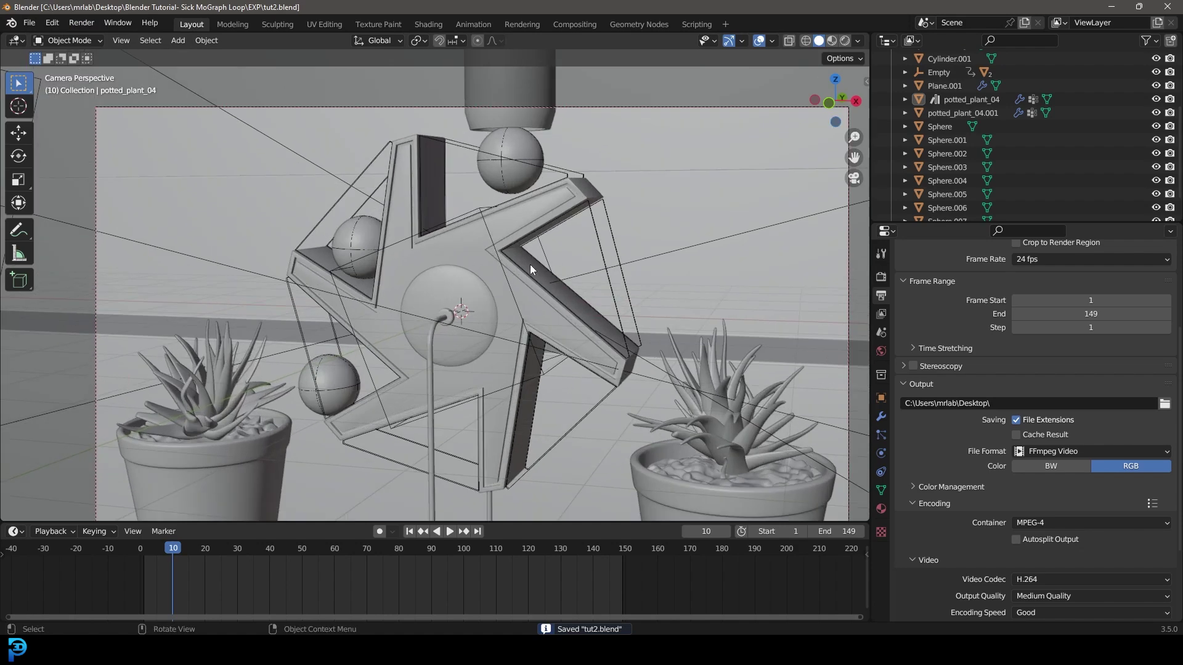
pyautogui.press('space')
pyautogui.press('KP_0')
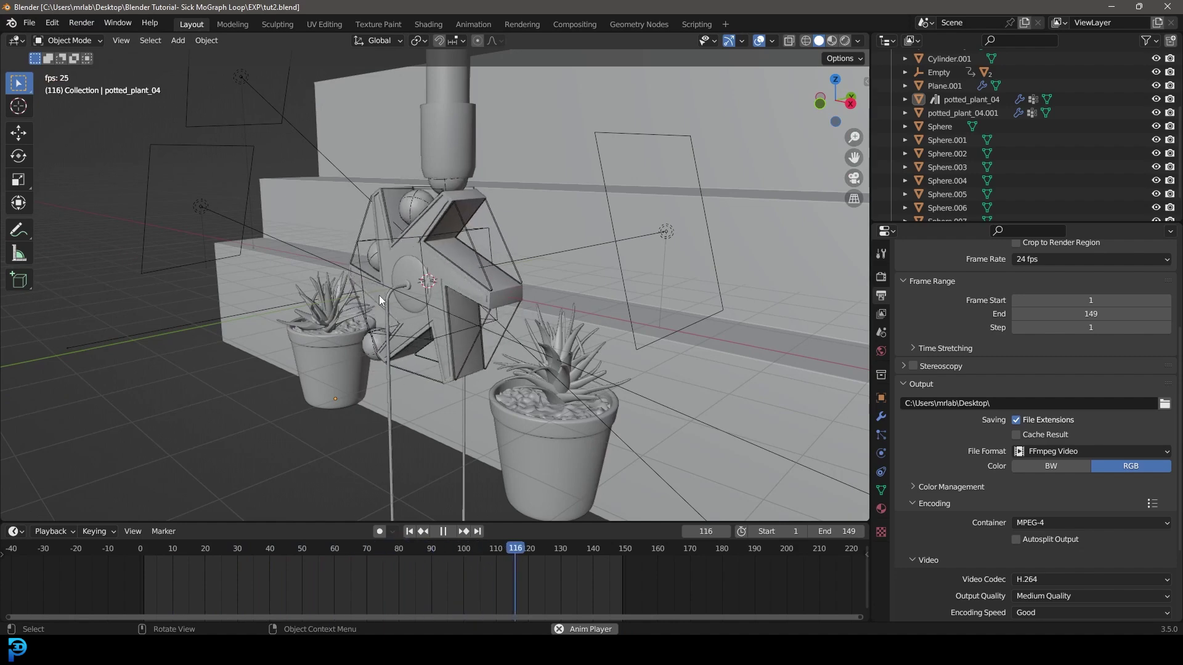
pyautogui.scroll(5, 379, 294)
pyautogui.moveTo(394, 308); pyautogui.dragTo(456, 276, button='middle')
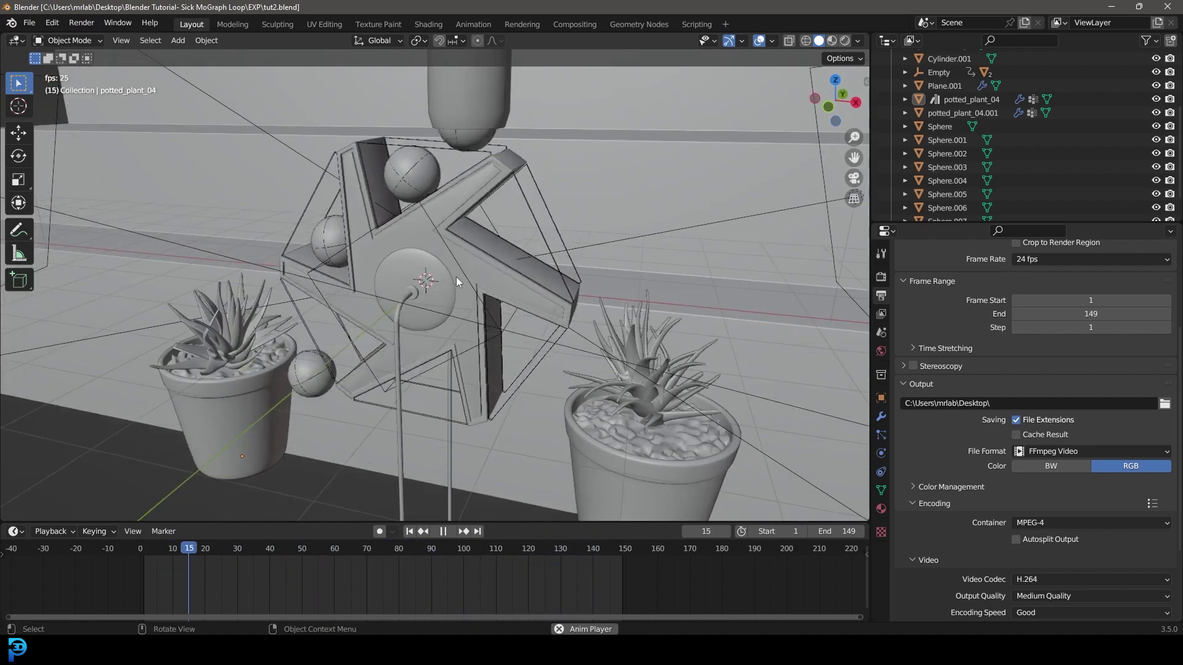